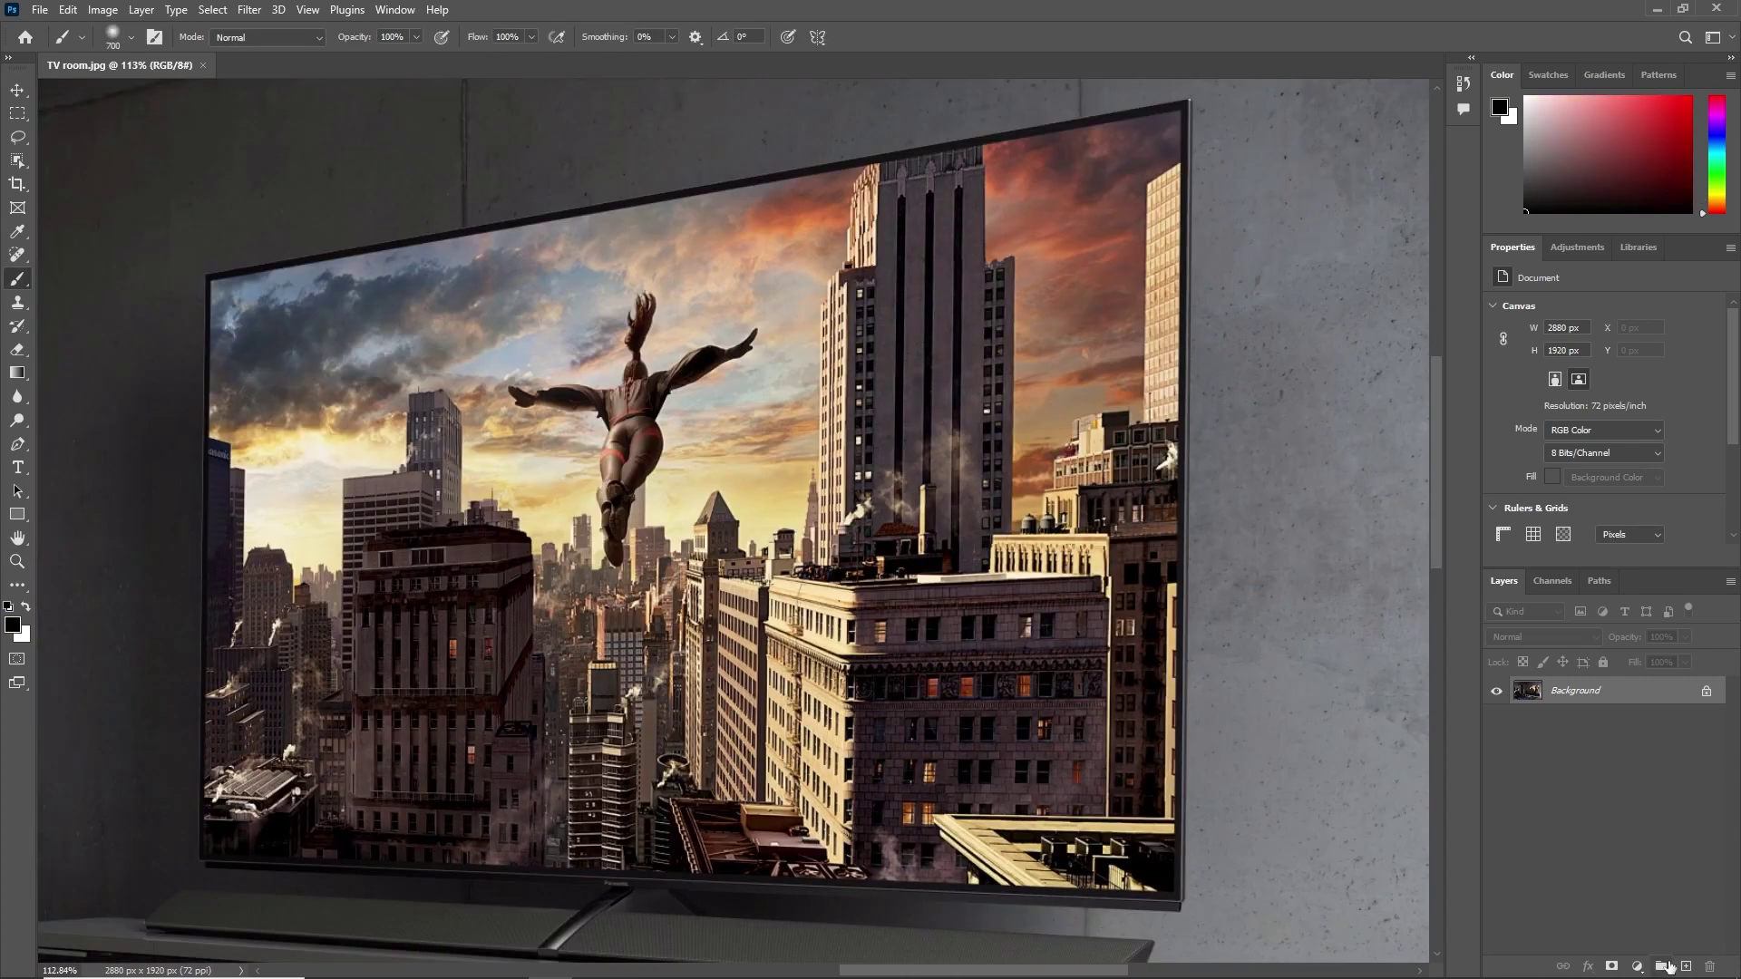
Step: Add a new layer and trace the TV screen's four corners as a closed path with the Pen tool
left_click(1686, 967)
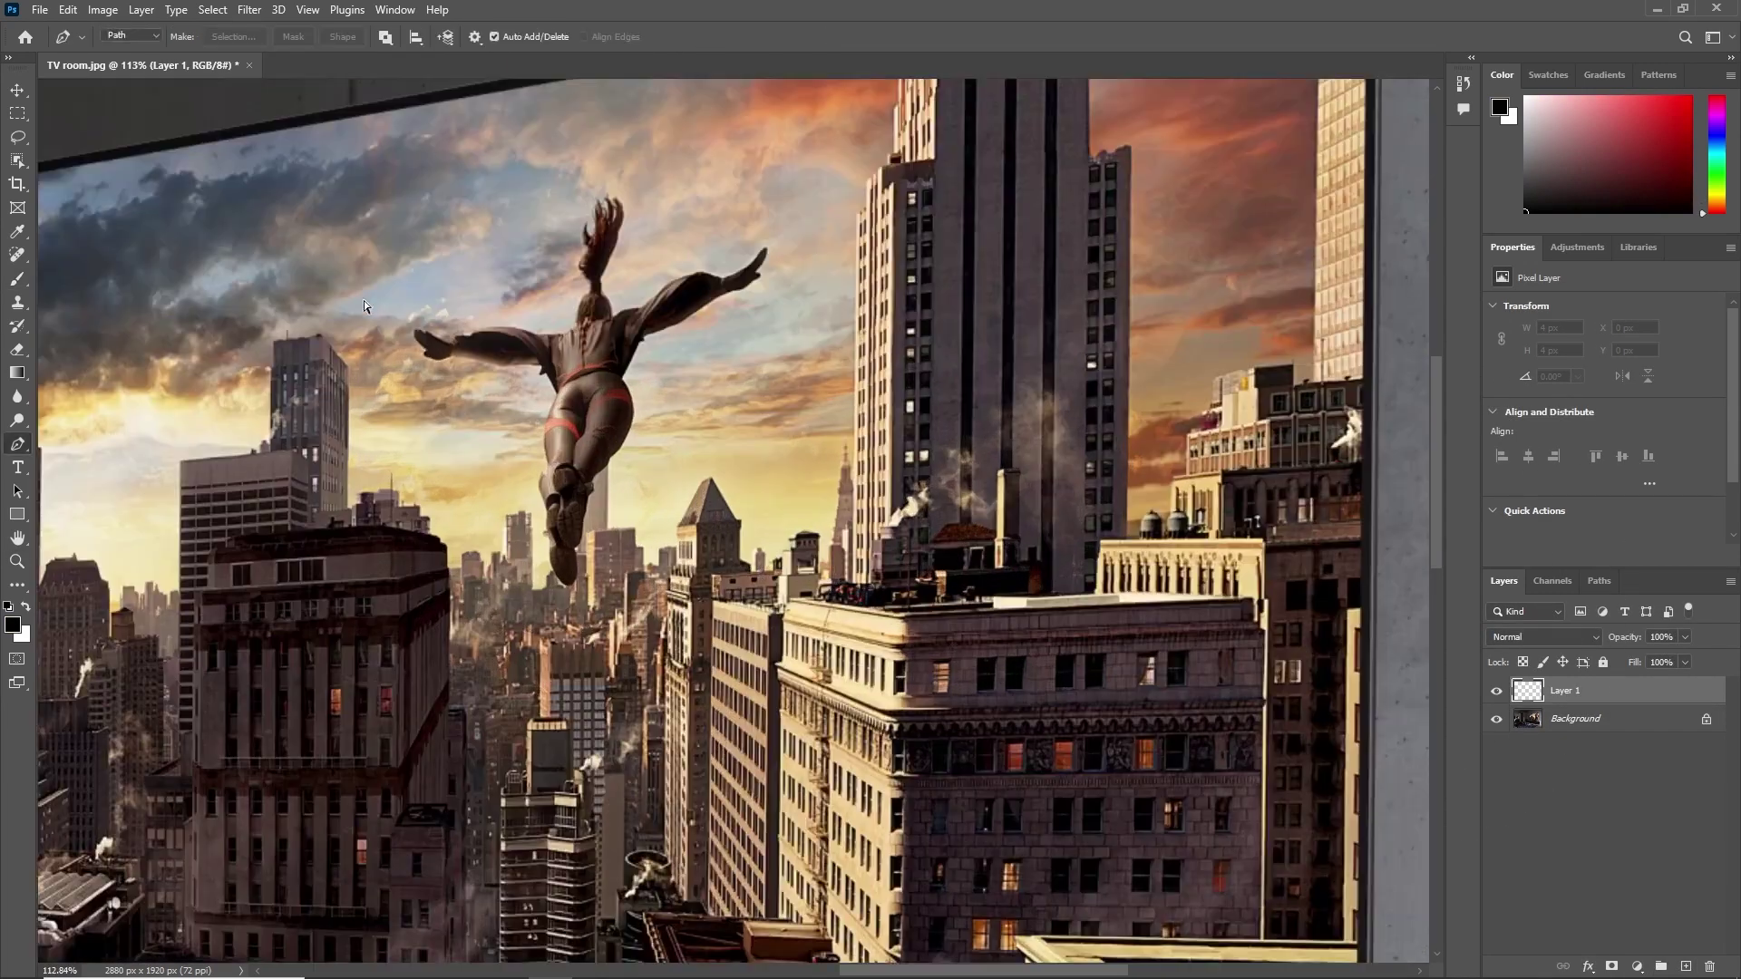
key("p")
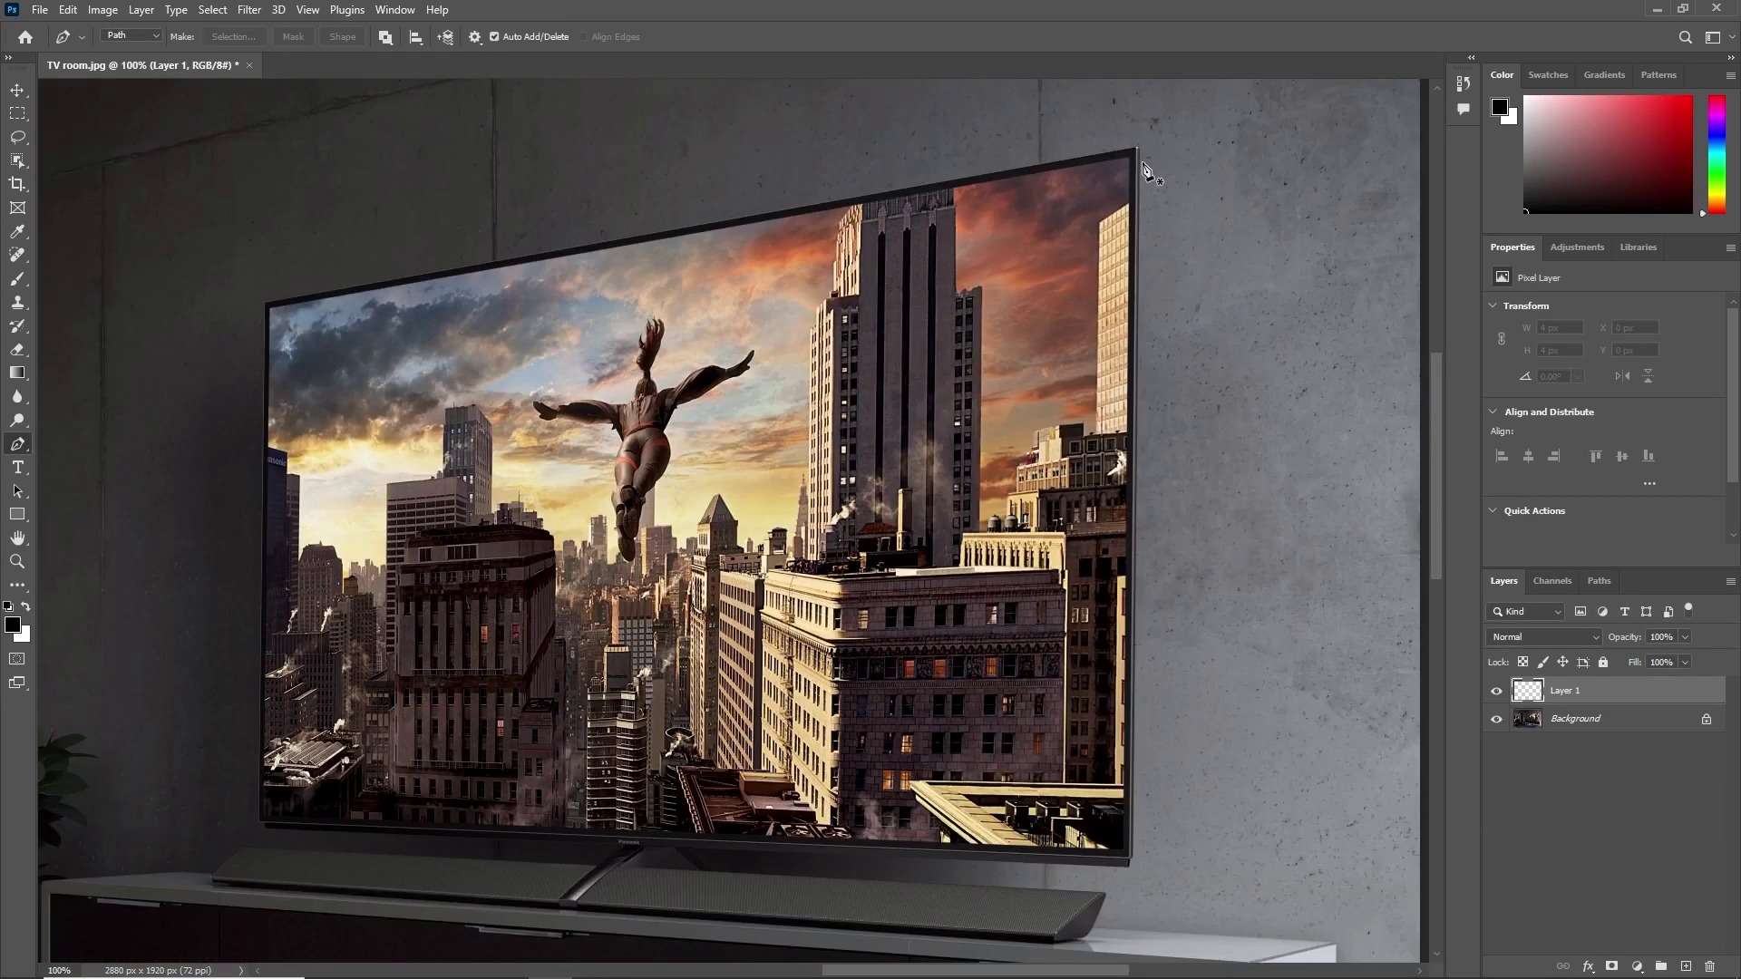
left_click(1130, 159)
left_click(269, 310)
left_click(263, 820)
left_click(1124, 851)
left_click(1129, 159)
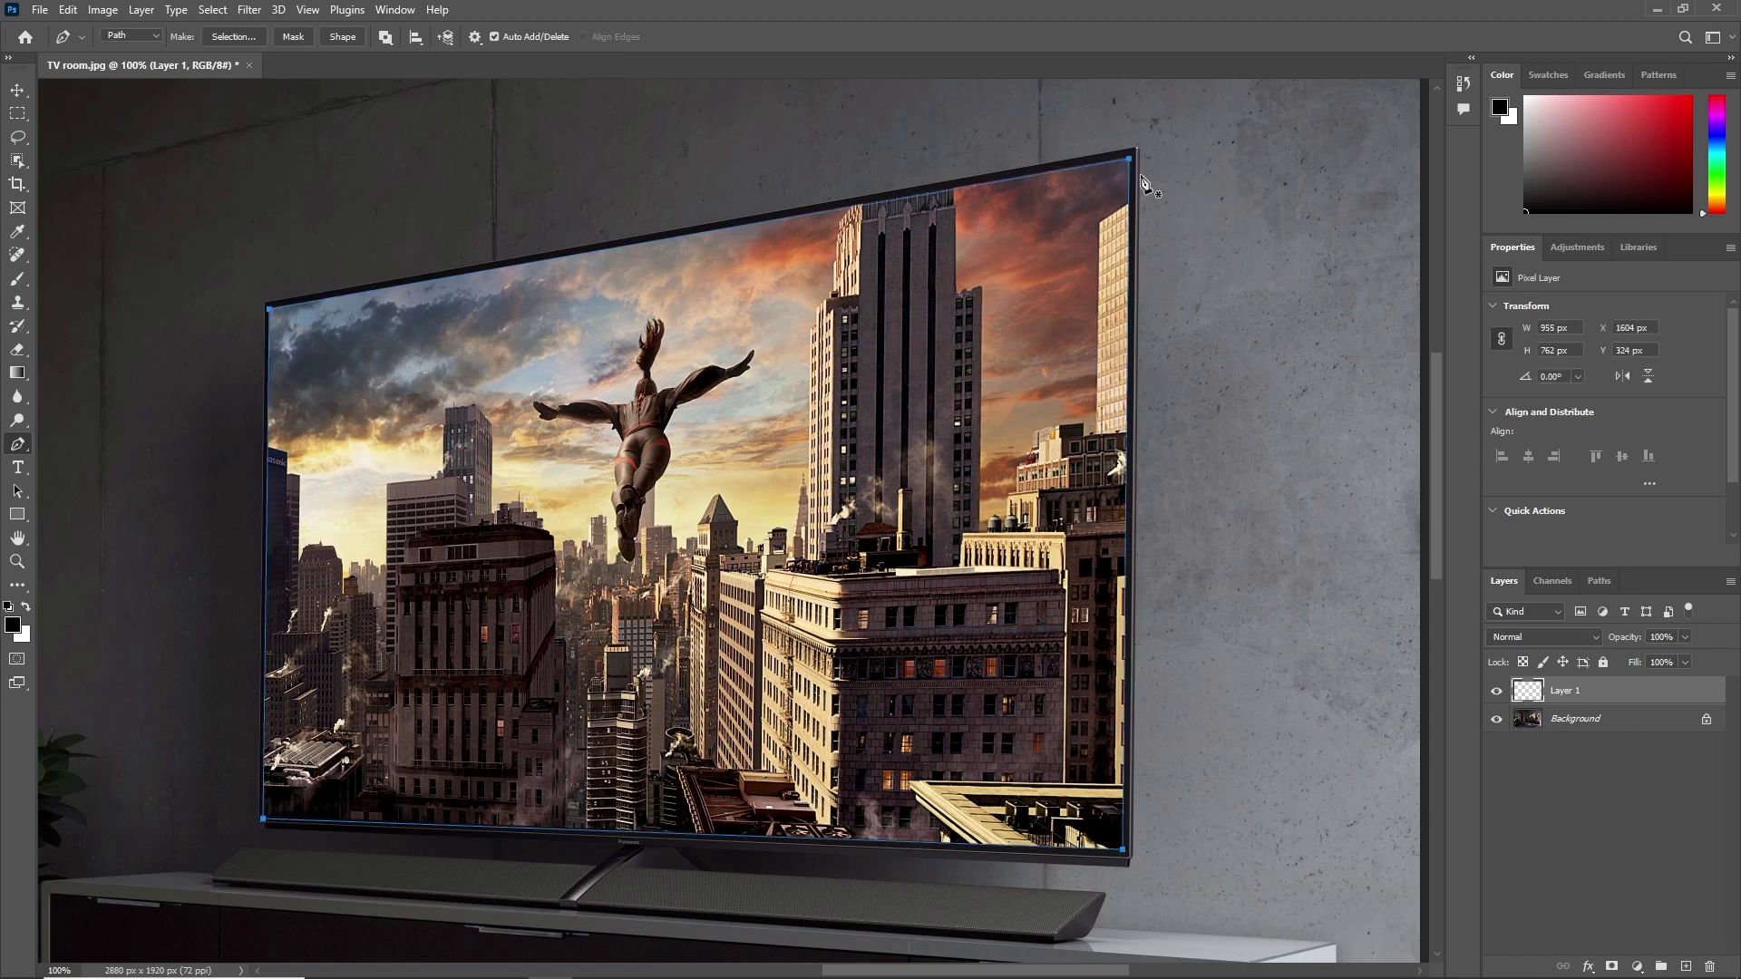
Step: Fine-tune the path's upper-left anchor so it sits exactly on the corner of the TV screen
left_click_drag(265, 311, 464, 318)
left_click_drag(348, 269, 349, 251)
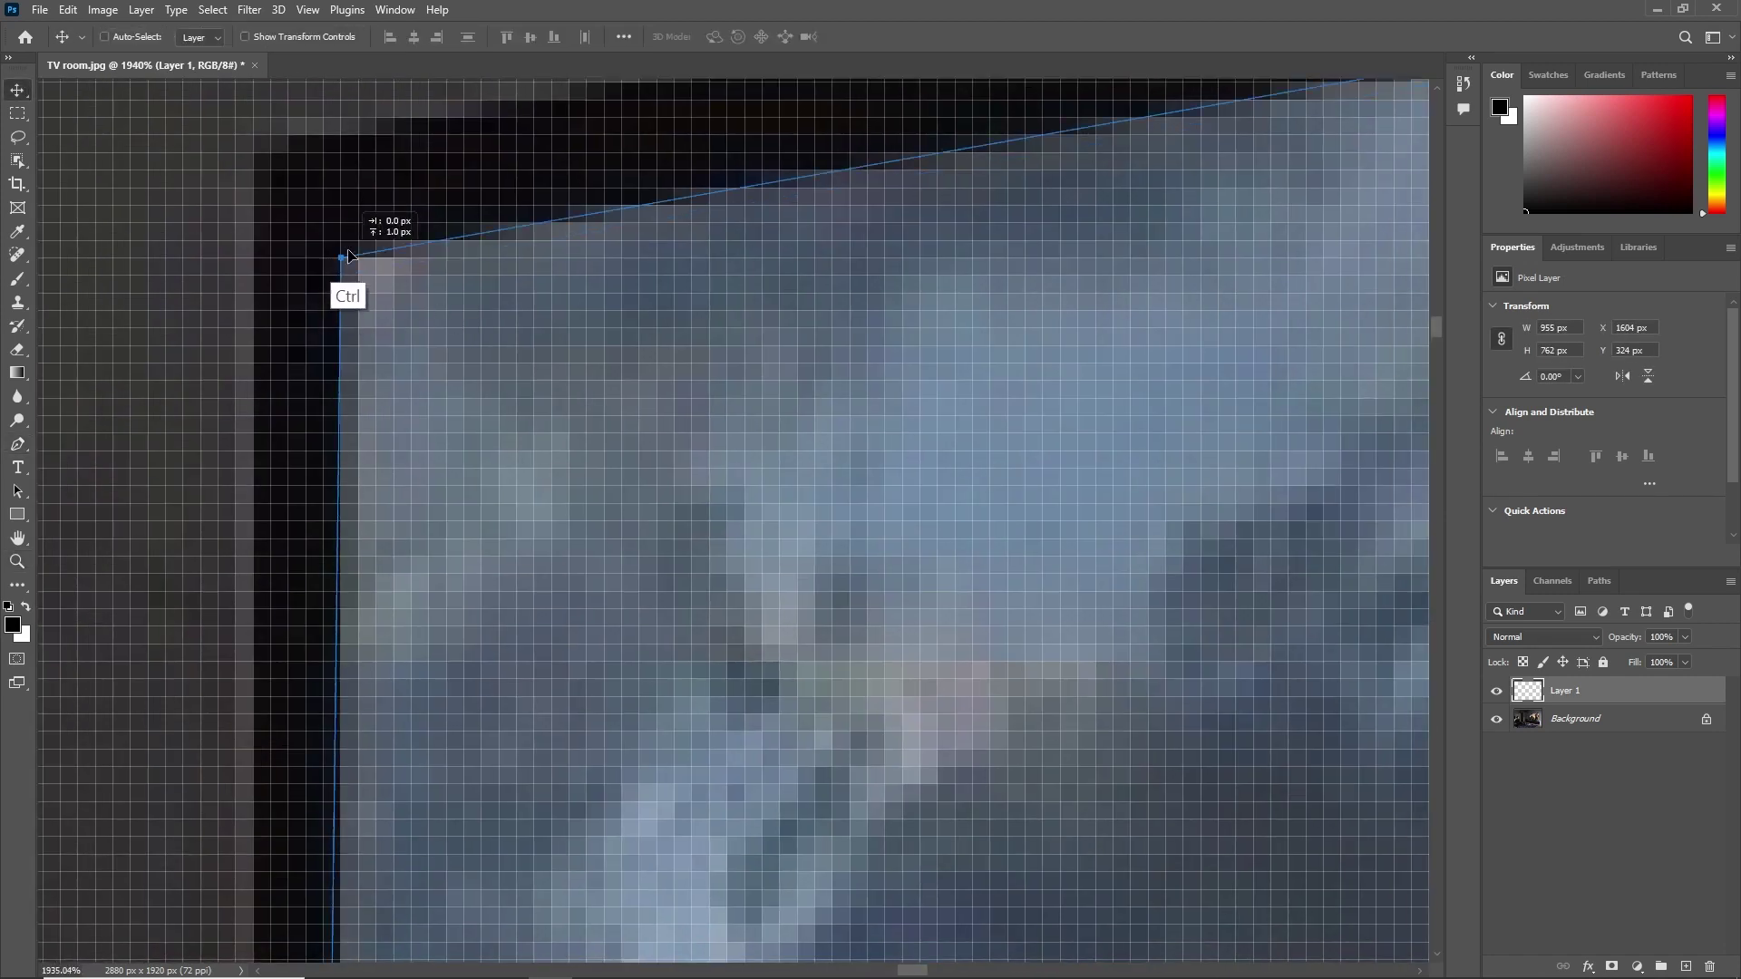
left_click_drag(630, 370, 468, 338)
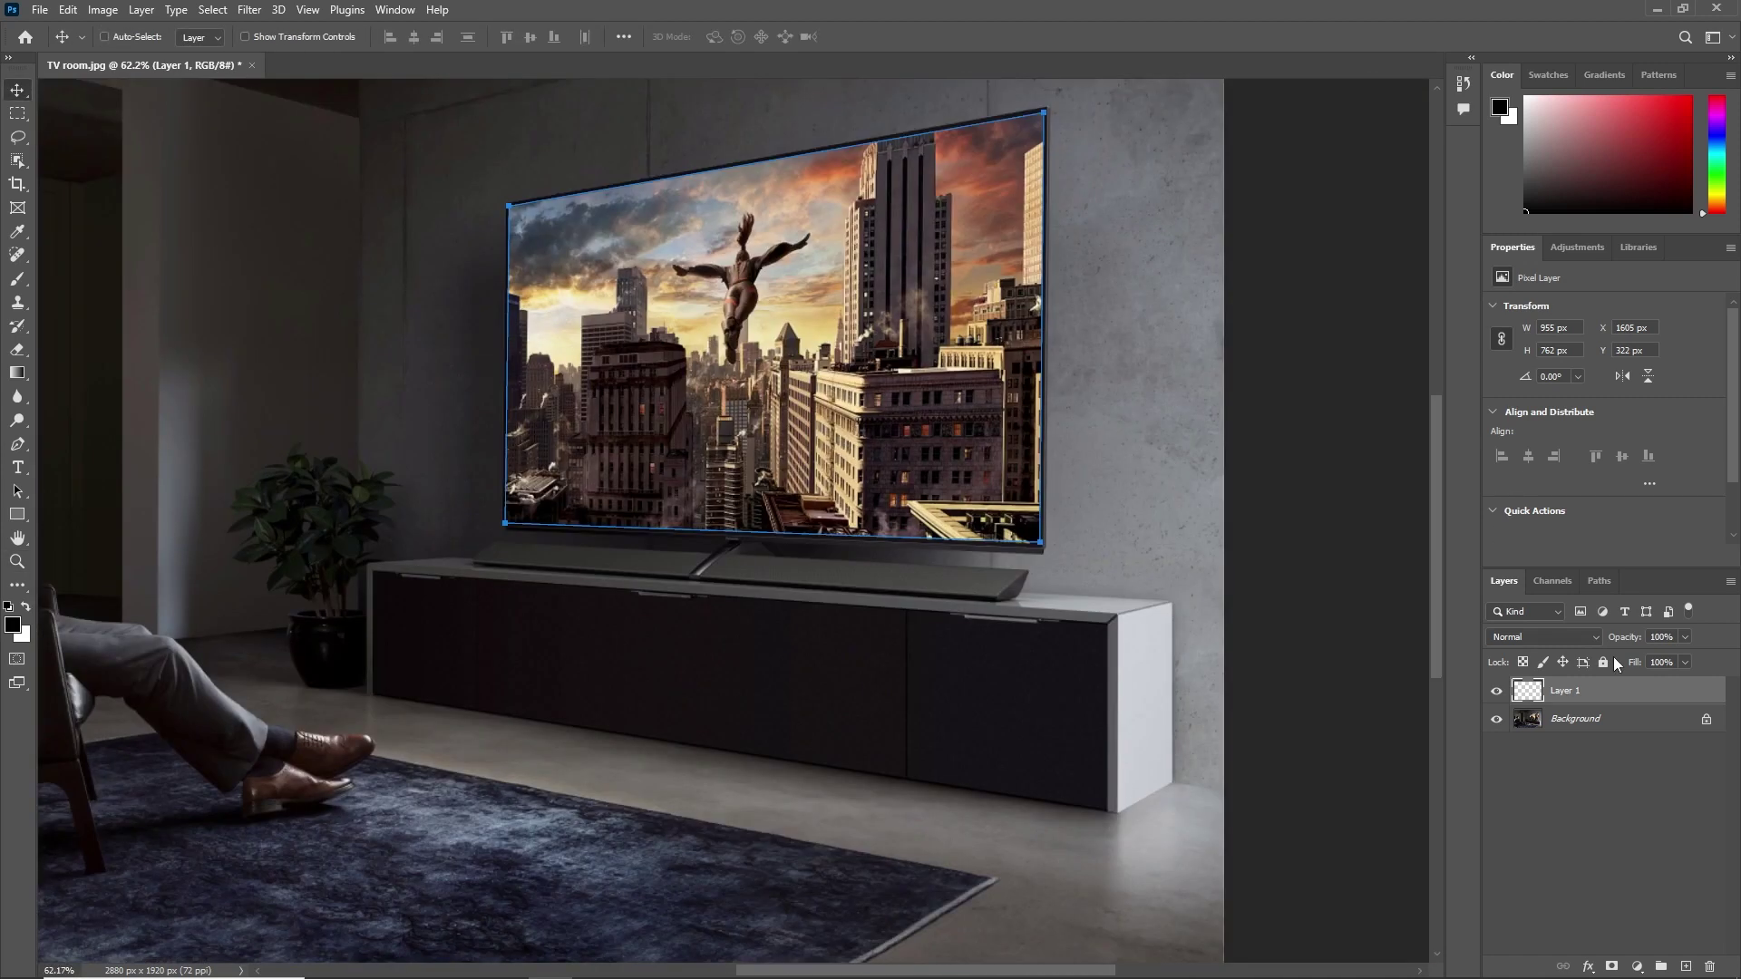
Step: Convert the screen path to a selection, fill it with black on Layer 1 and deselect
key("ctrl+Return")
key("ctrl+BackSpace")
key("alt+BackSpace")
key("ctrl+d")
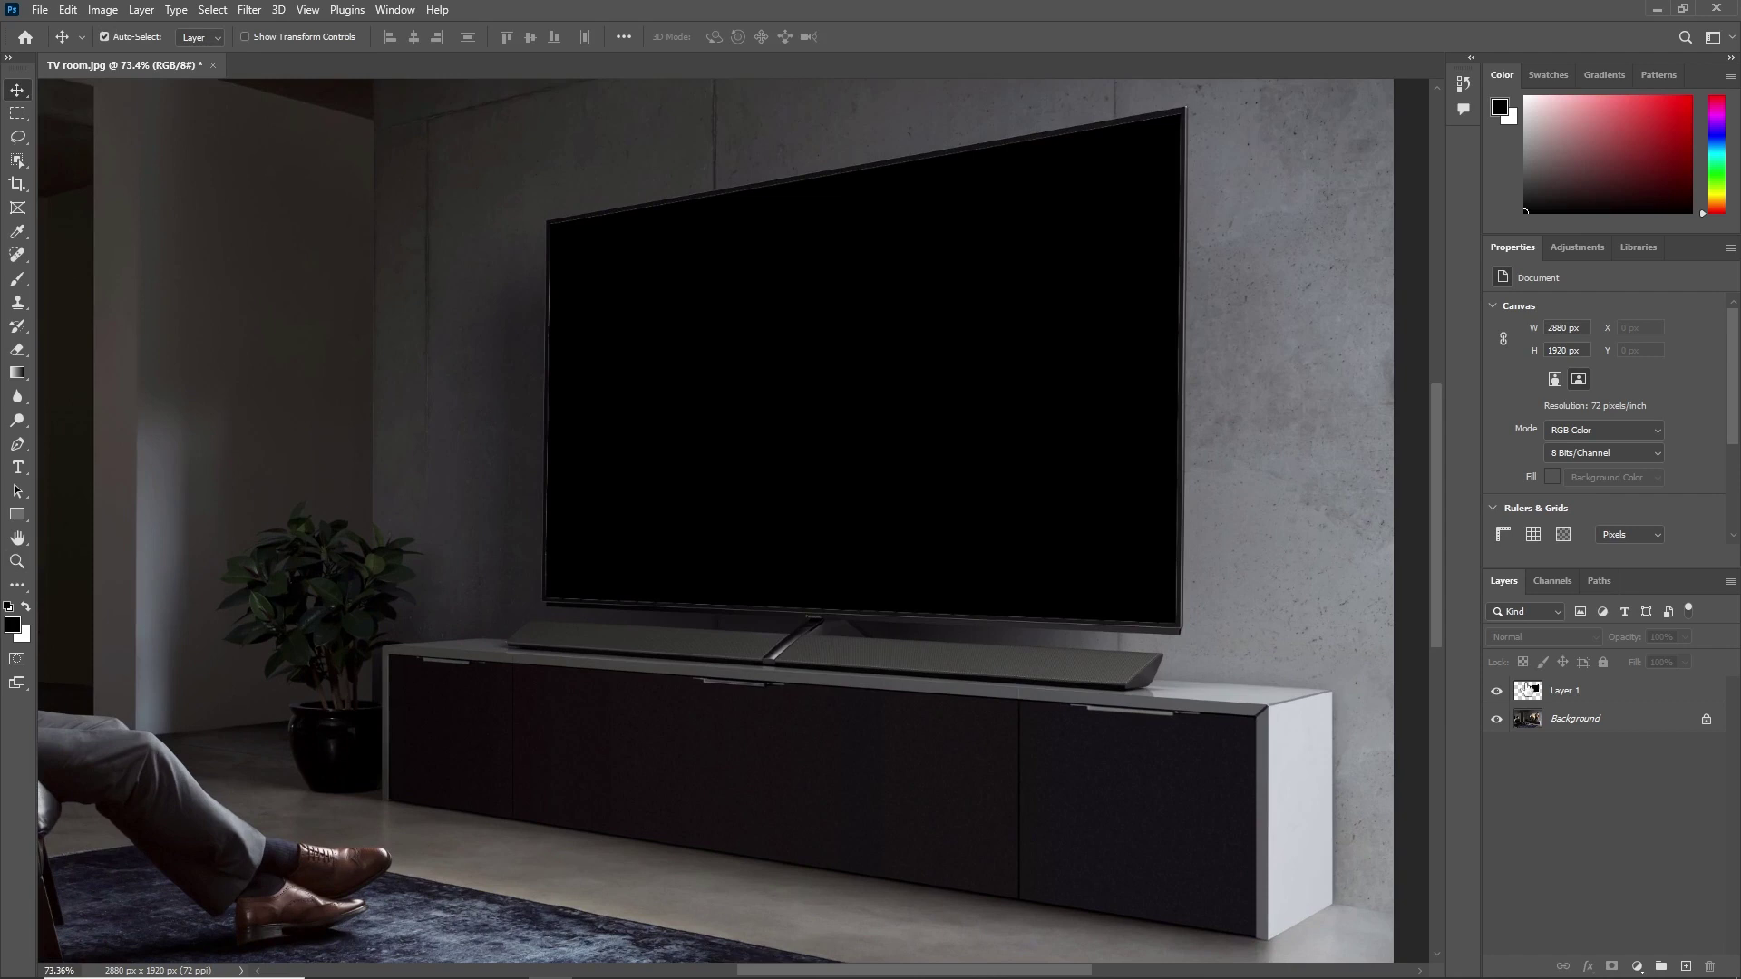
left_click(1638, 693)
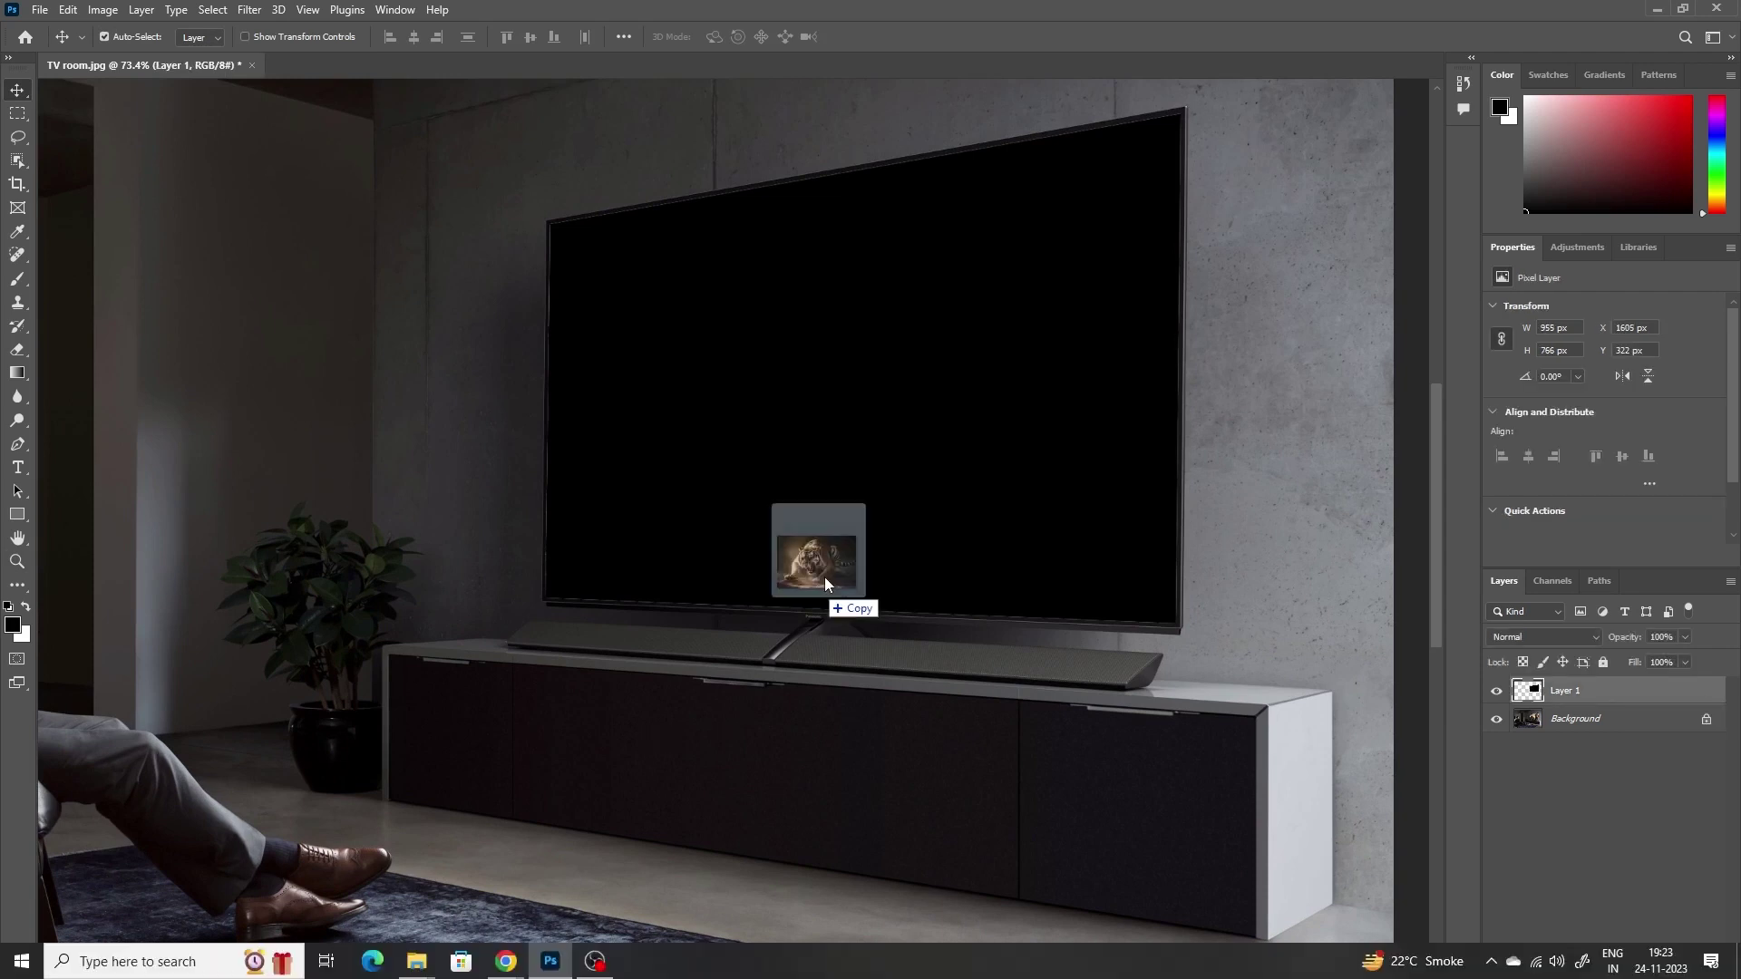
left_click_drag(824, 577, 877, 491)
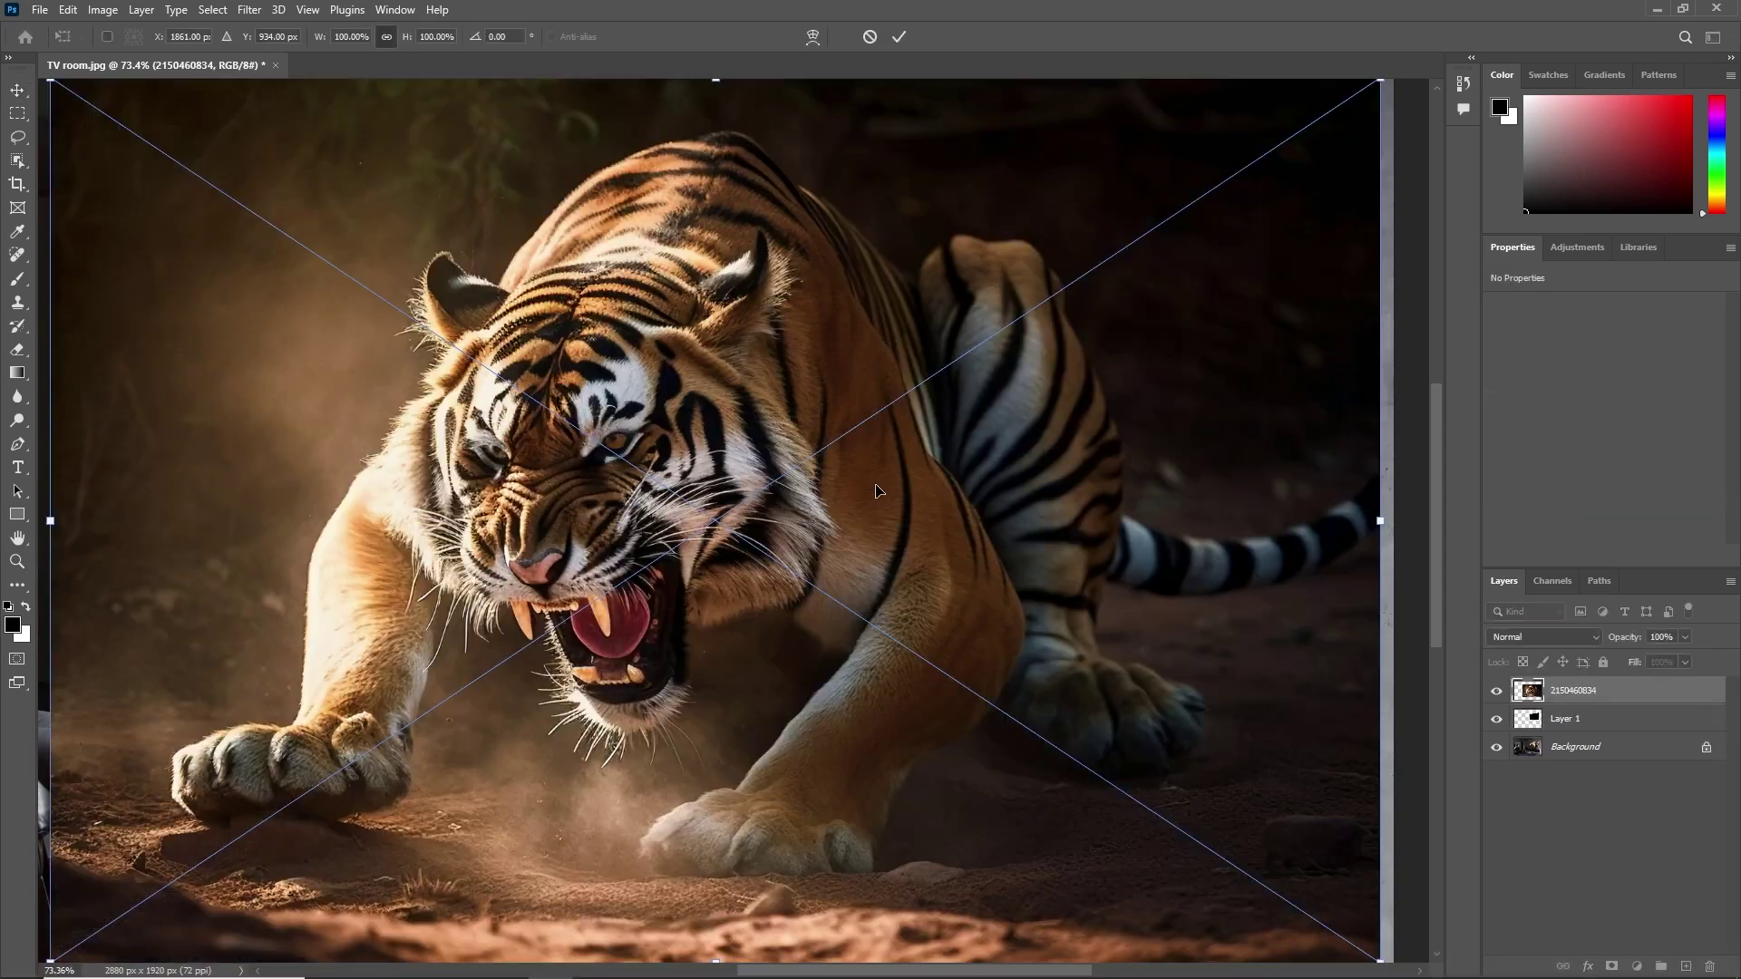
left_click_drag(1636, 637, 1585, 640)
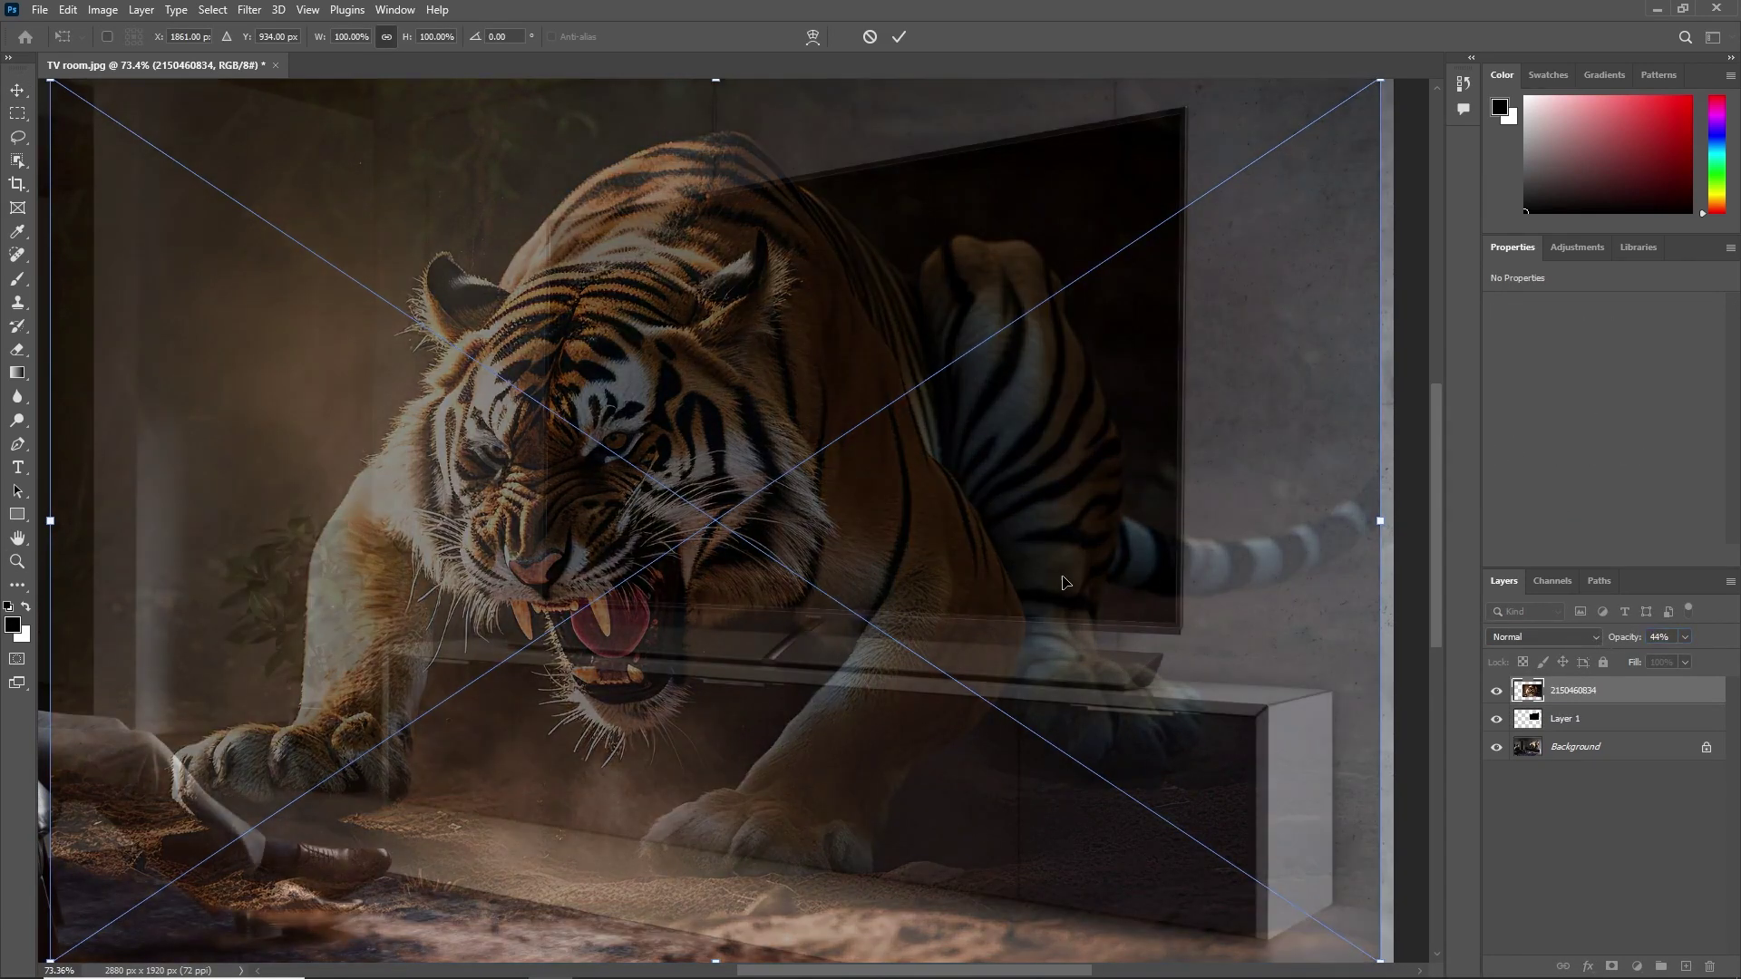
scroll(1076, 415, "down", 4)
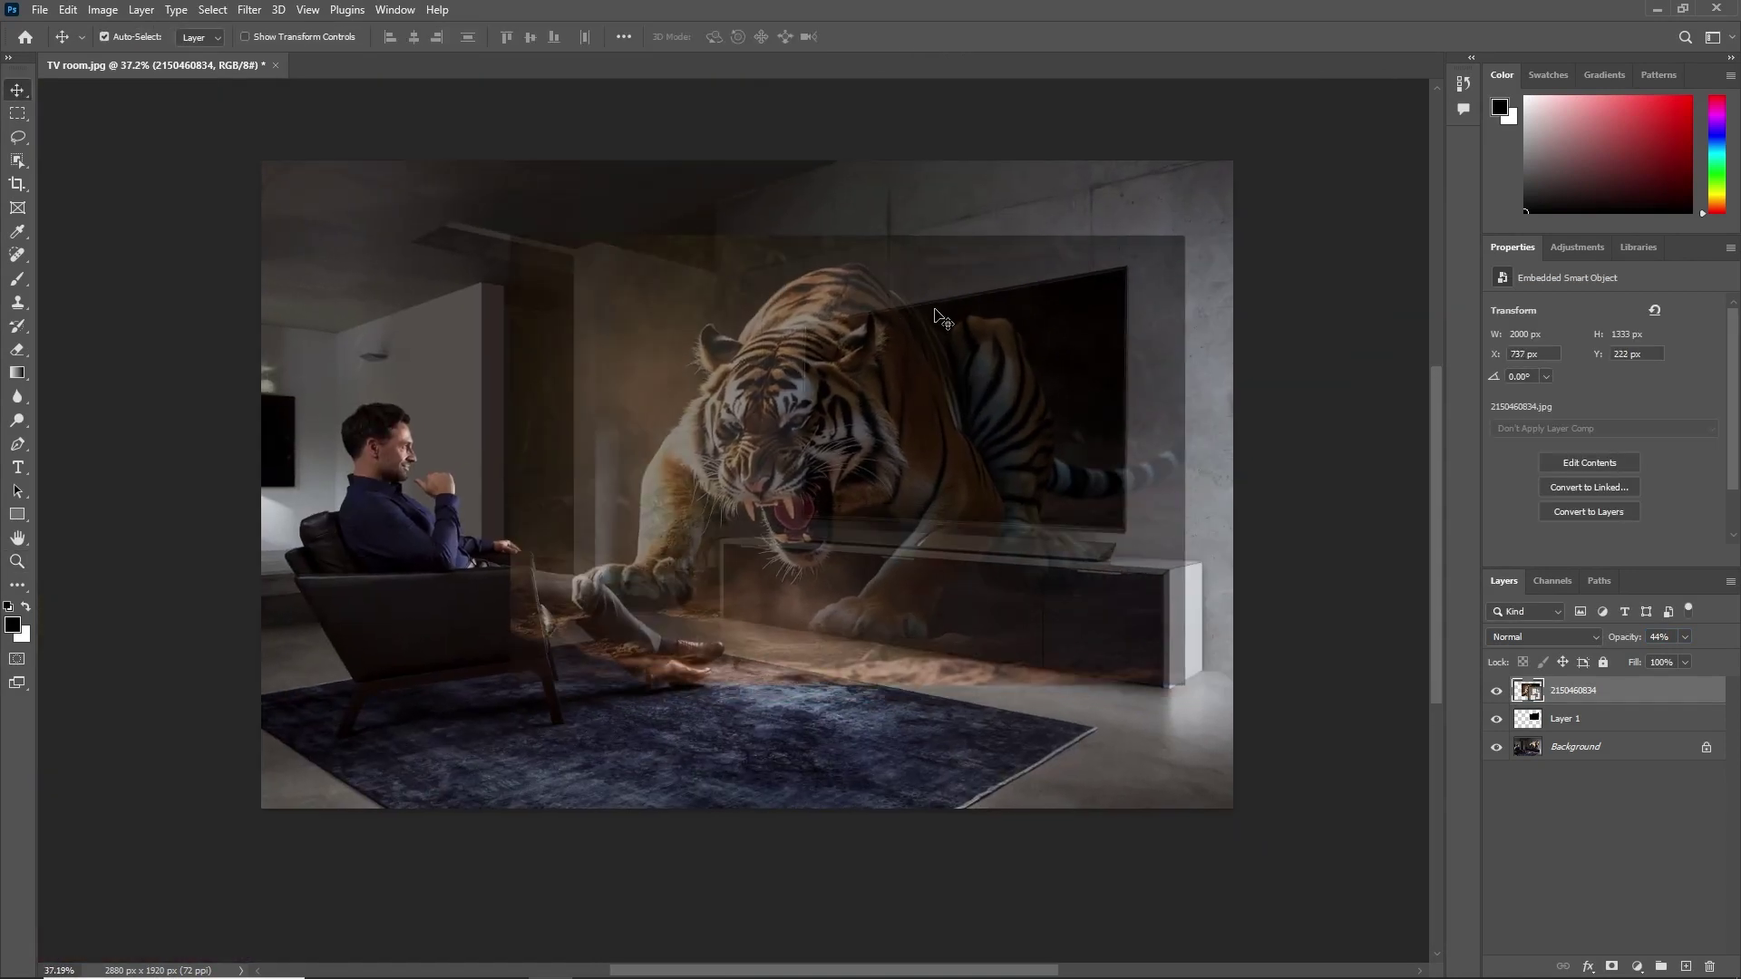
left_click_drag(847, 235, 847, 385)
left_click_drag(878, 490, 983, 334)
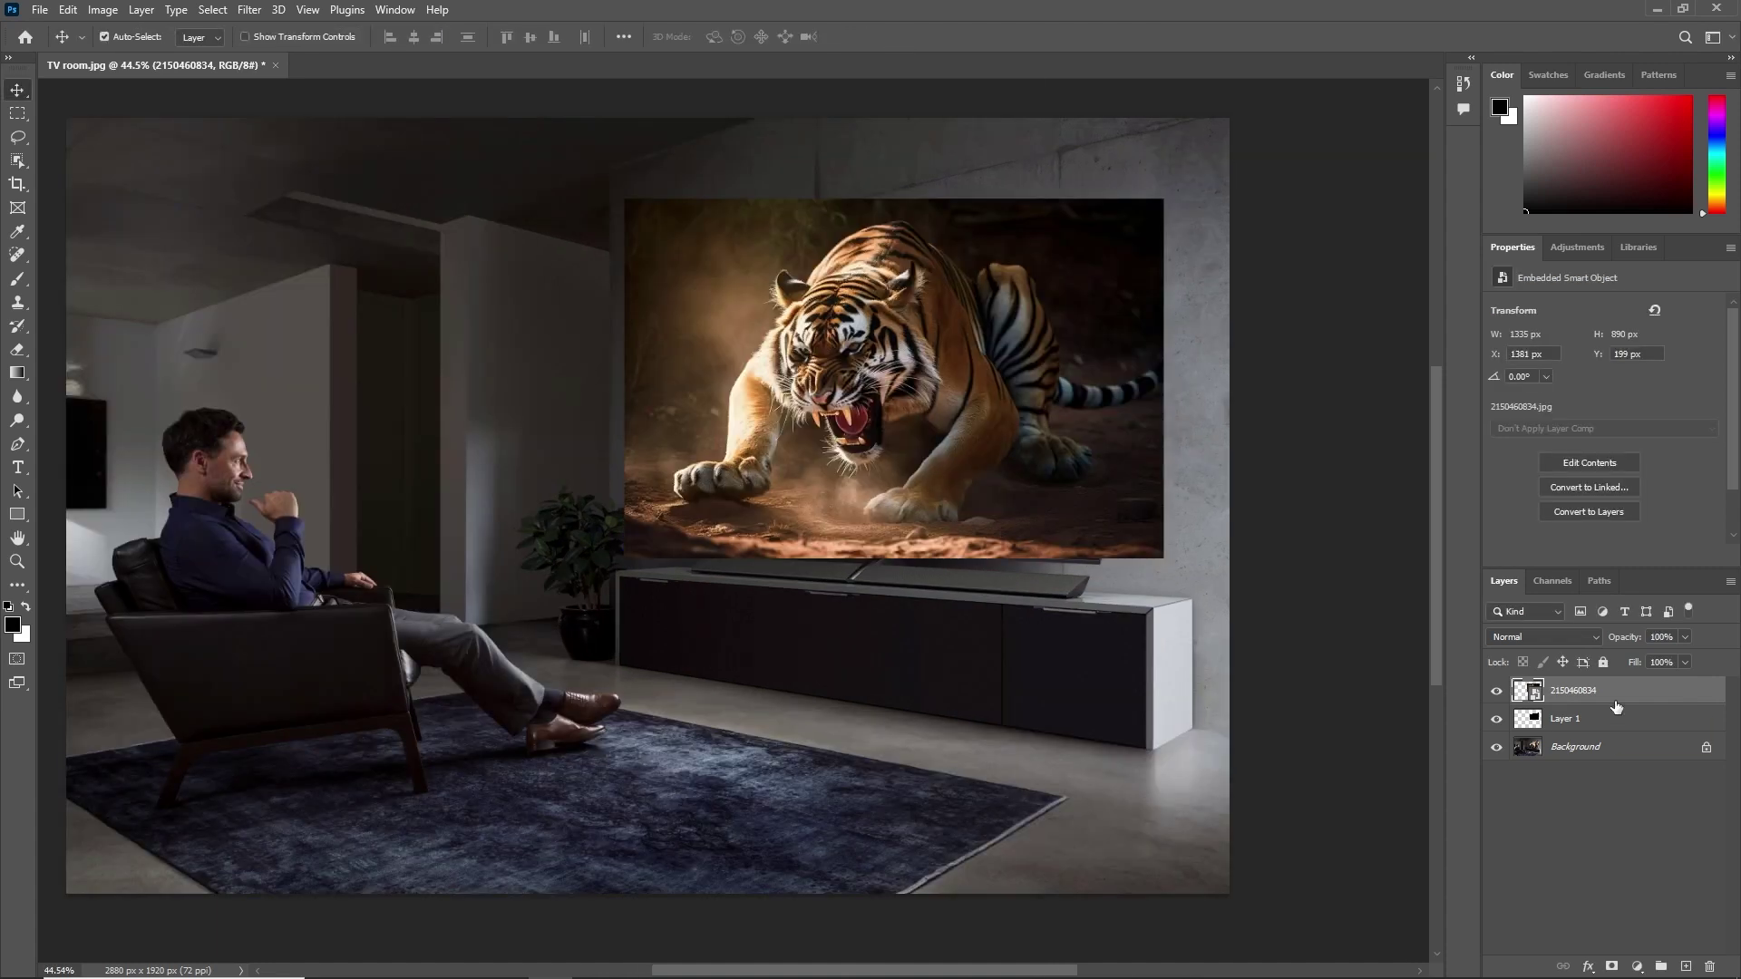
Step: Distort the tiger image's corners to follow the TV's perspective and clip it to the black screen shape on Layer 1
key("ctrl+t")
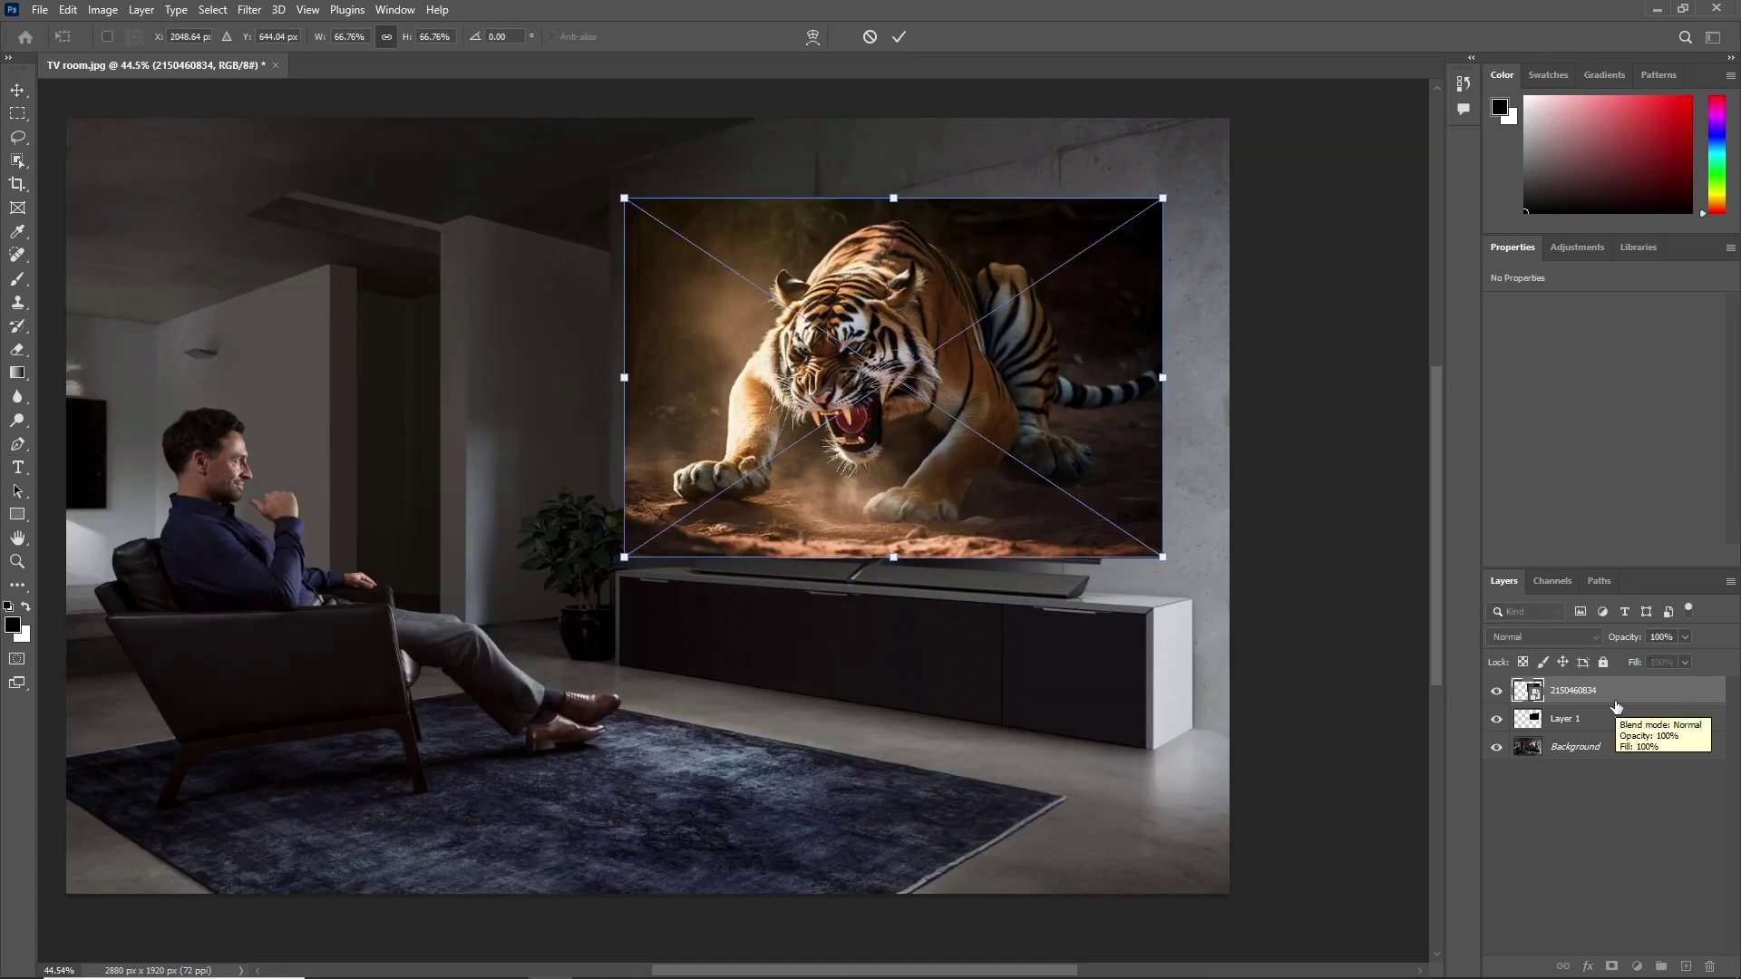
right_click(1081, 417)
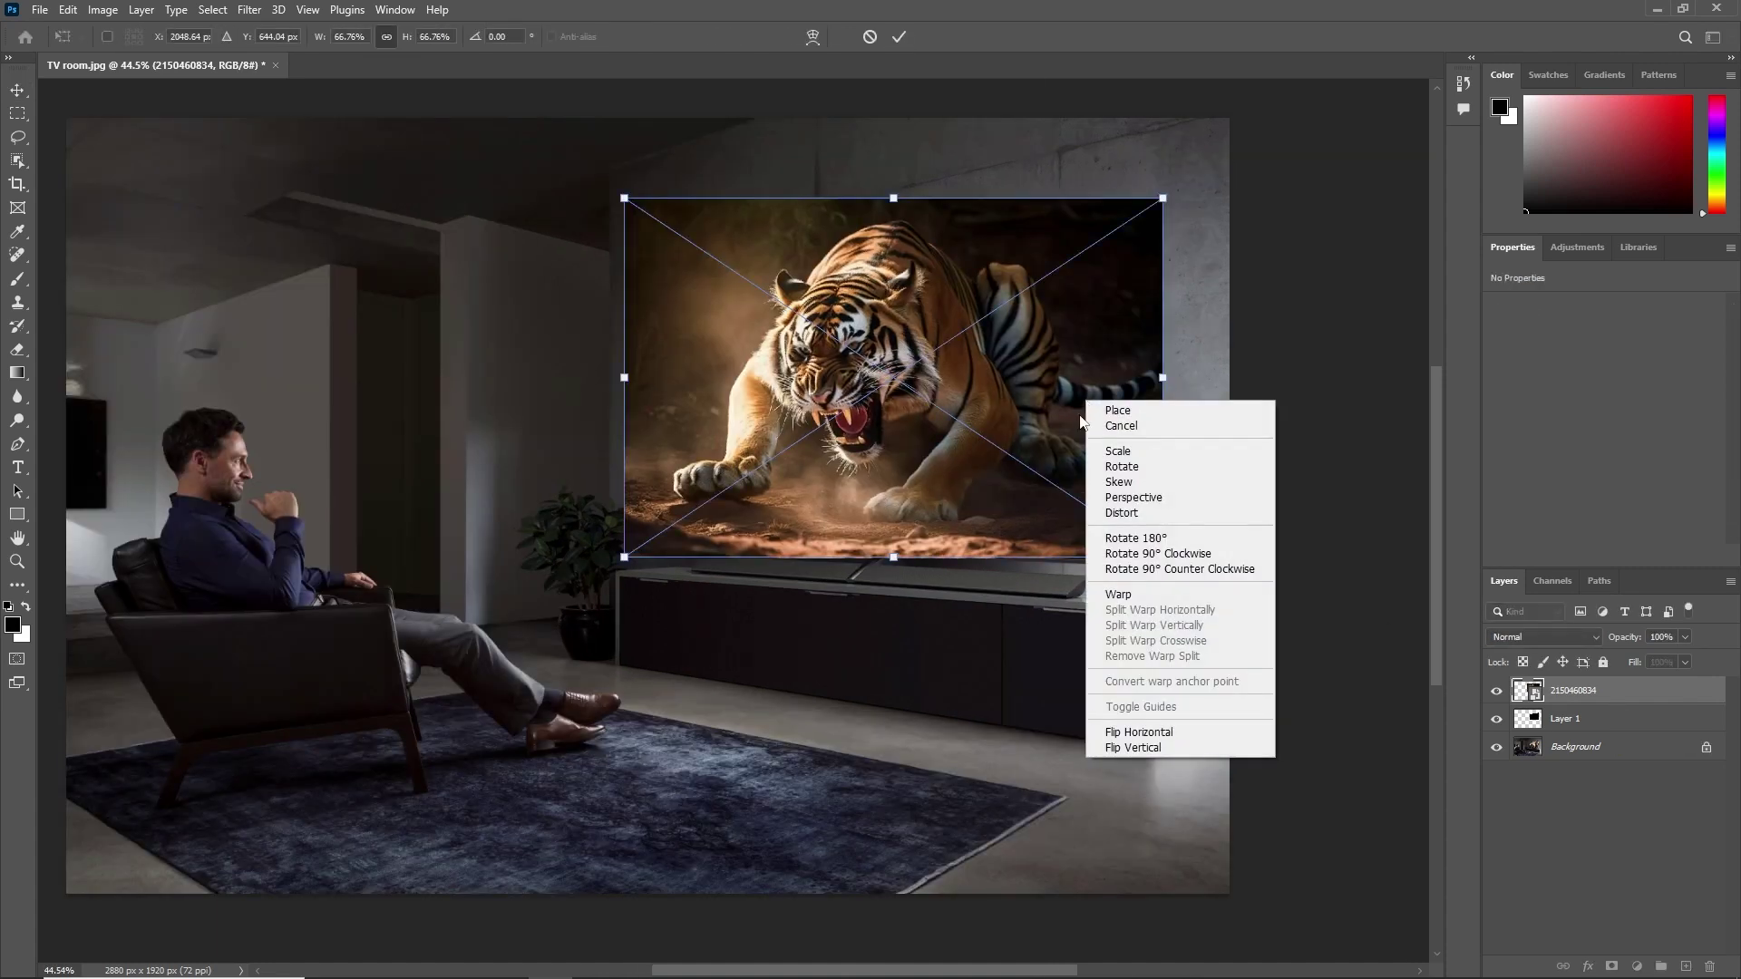
left_click(1129, 512)
mouse_move(1162, 204)
left_mouse_down()
mouse_move(1163, 219)
mouse_move(1171, 172)
left_mouse_up()
left_click_drag(1164, 557, 1163, 582)
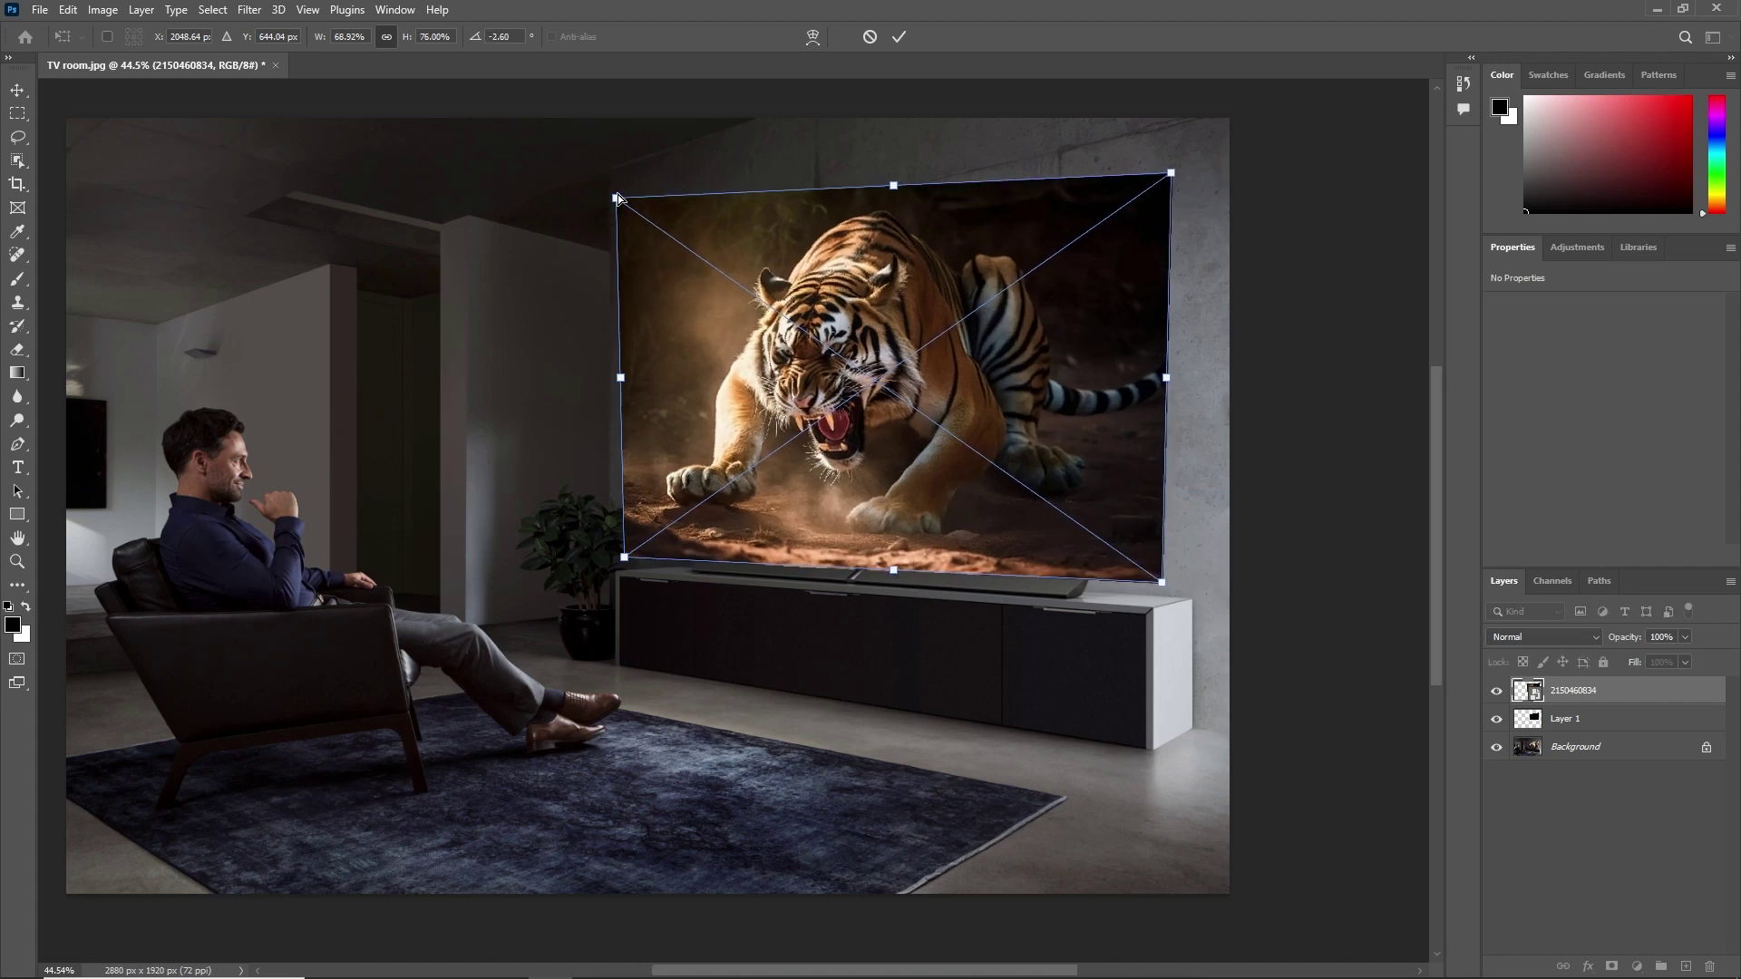
left_click(899, 37)
left_click(1636, 704, "alt")
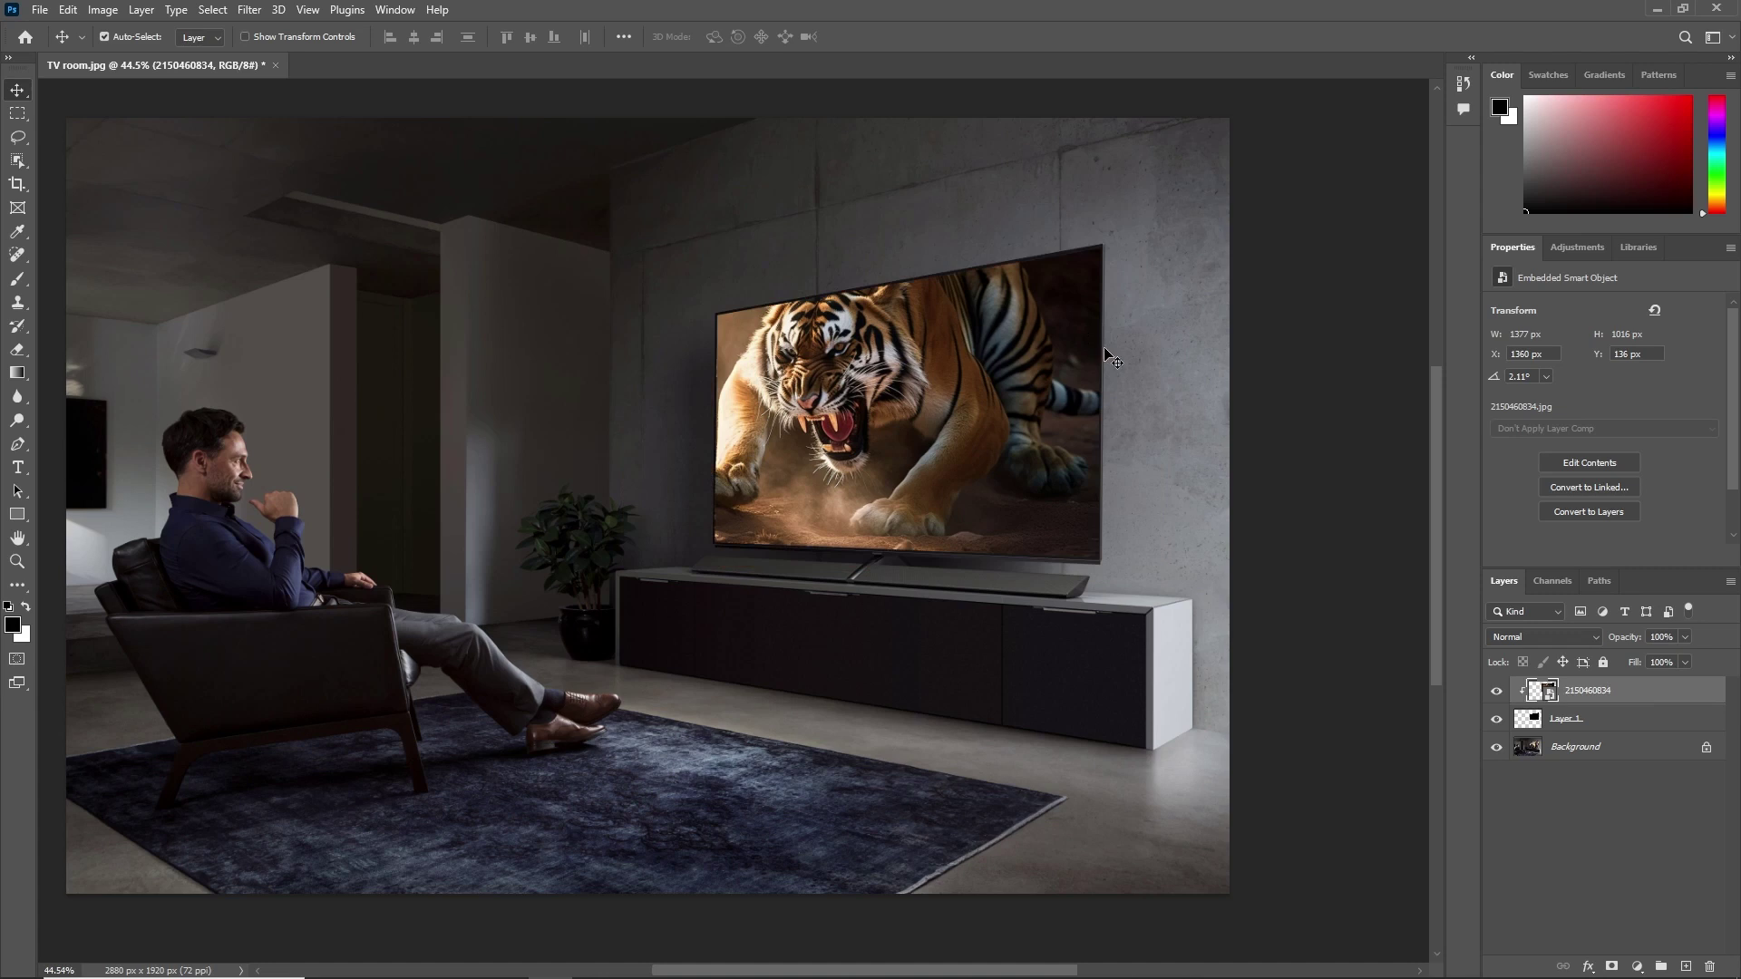
left_click_drag(984, 377, 1034, 378)
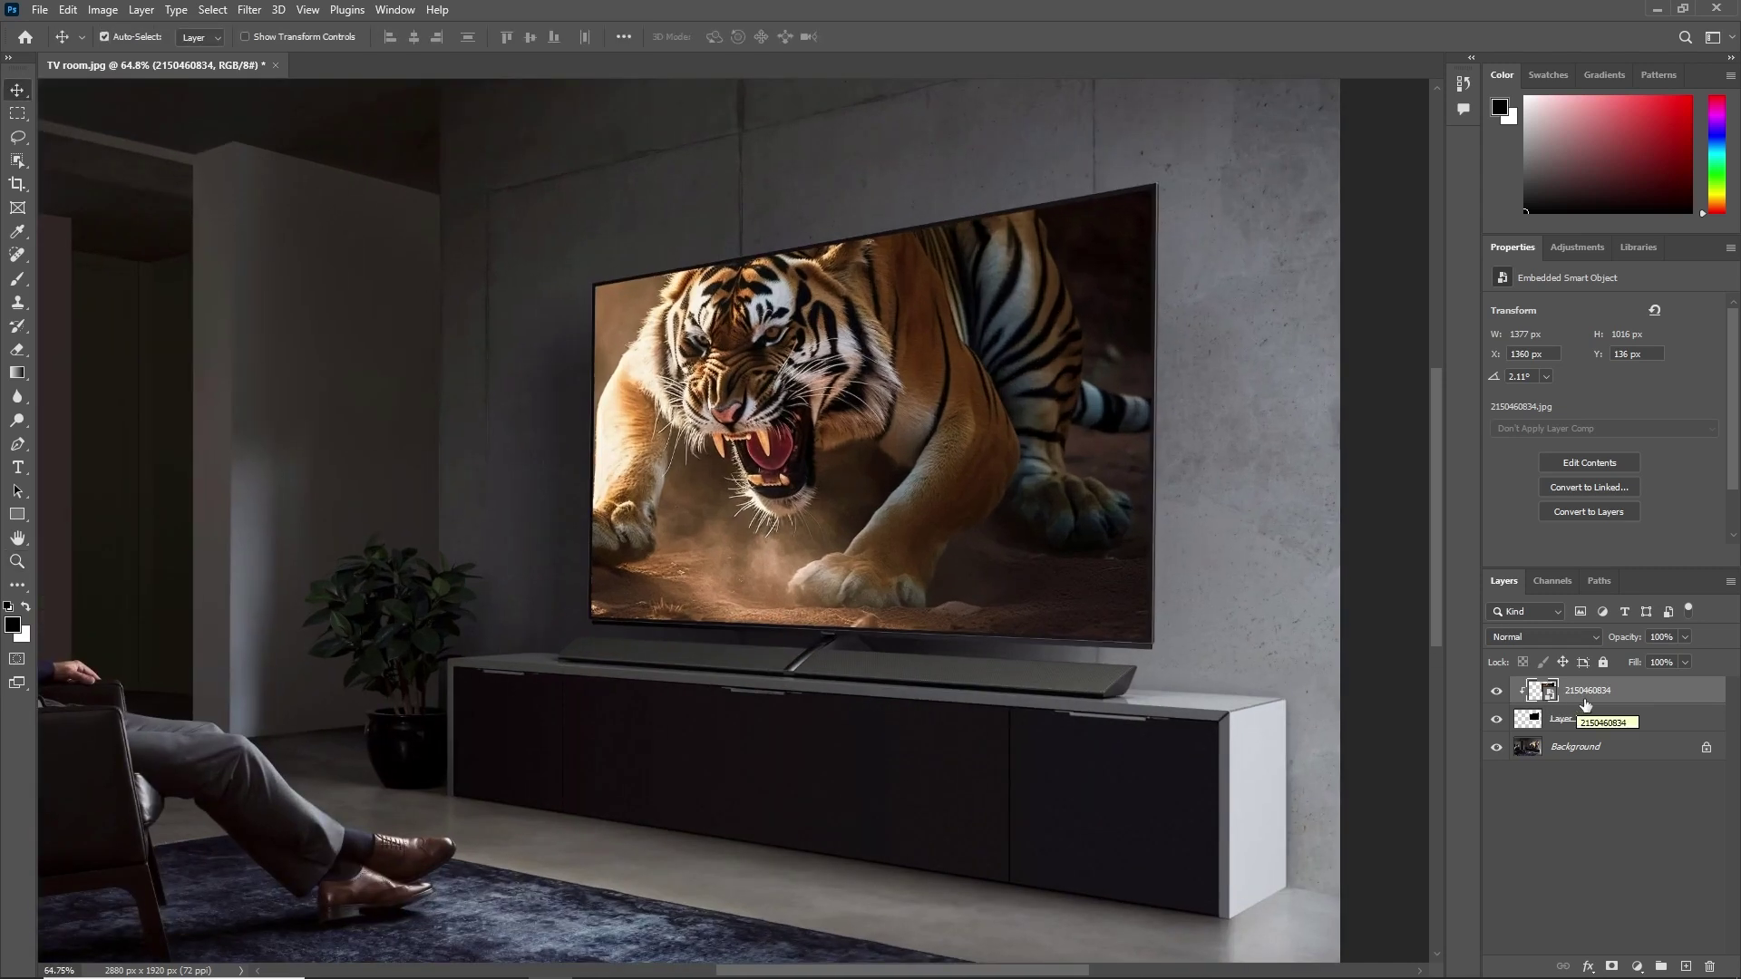
Step: Duplicate the tiger layer and select the tiger on the copy with Select Subject
key("ctrl+j")
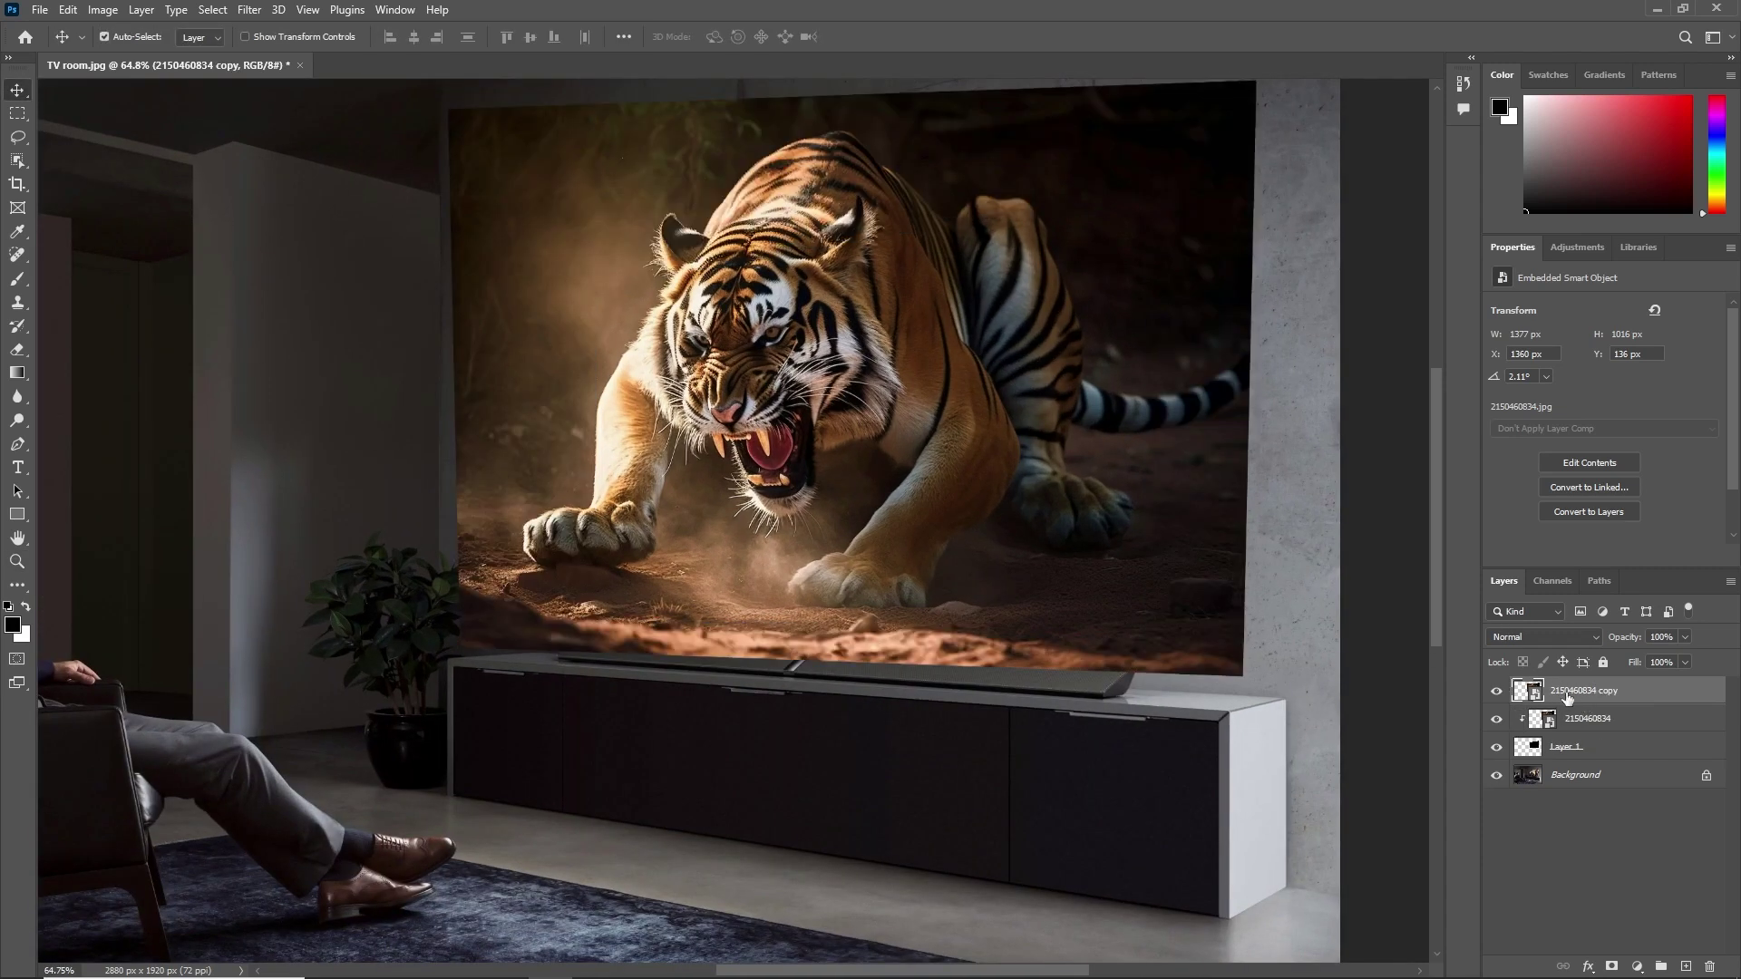
left_click(20, 163)
left_click(812, 38)
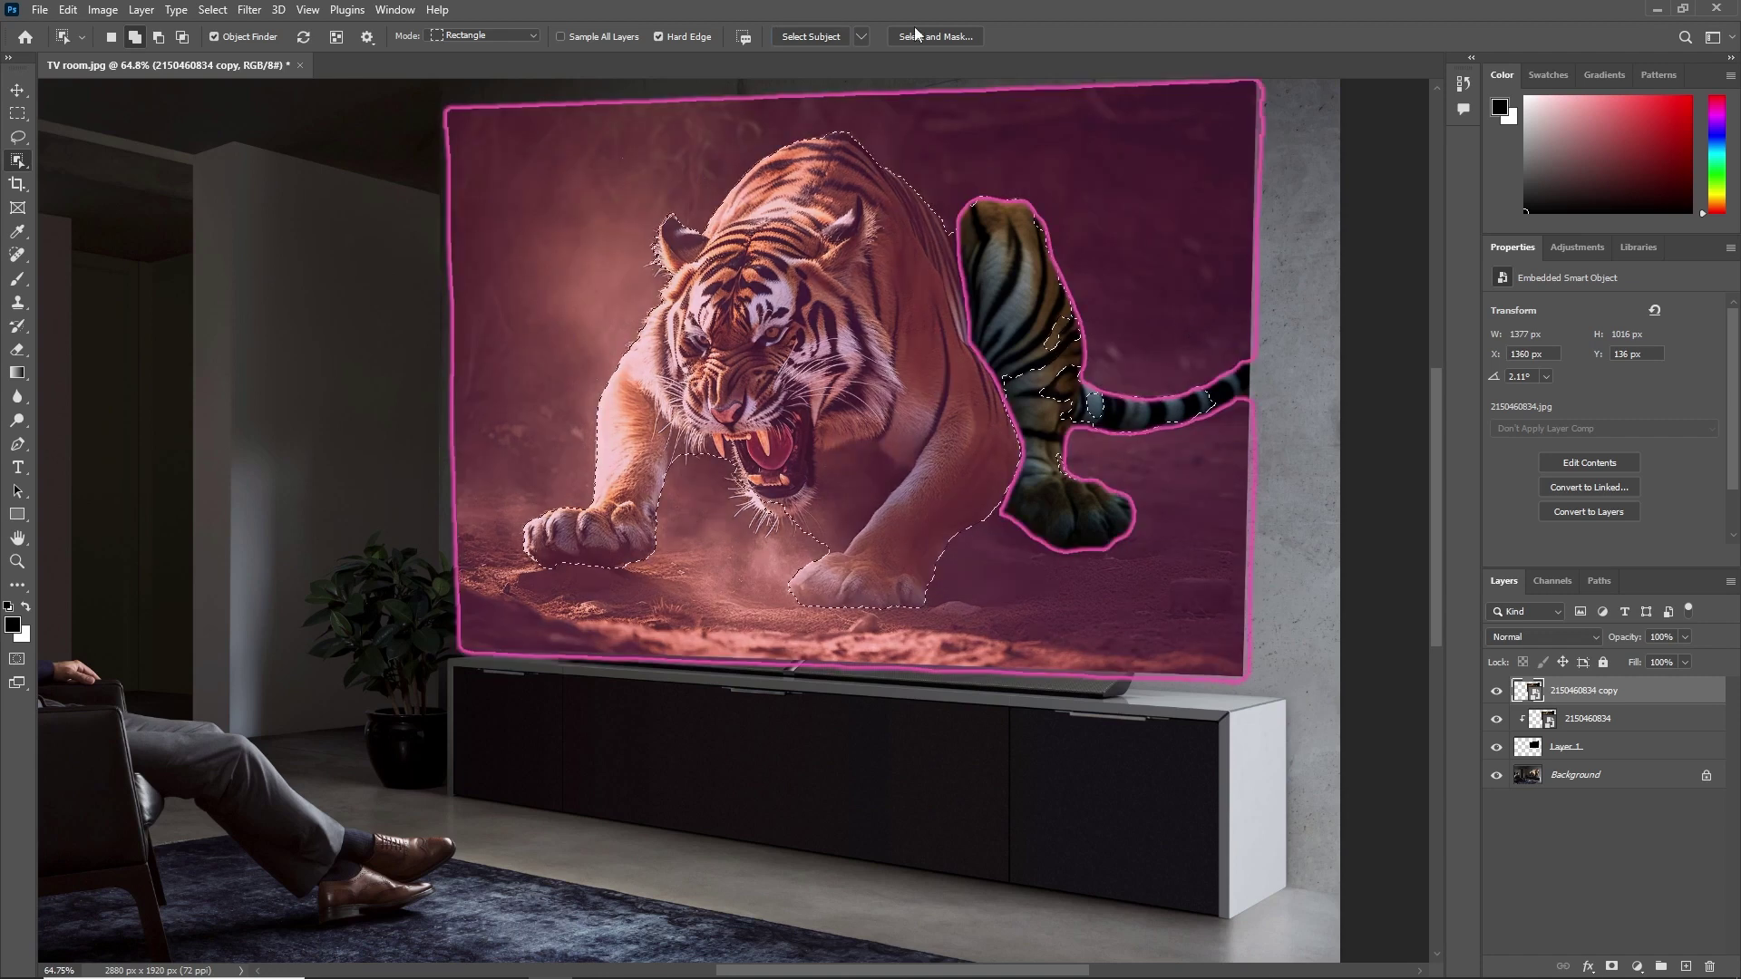
Step: Refine the tiger selection's fur edges with Refine Hair in Select and Mask, adjusting the red overlay's opacity to check the edges
left_click(923, 35)
key("ctrl+space")
left_click_drag(880, 131, 939, 134)
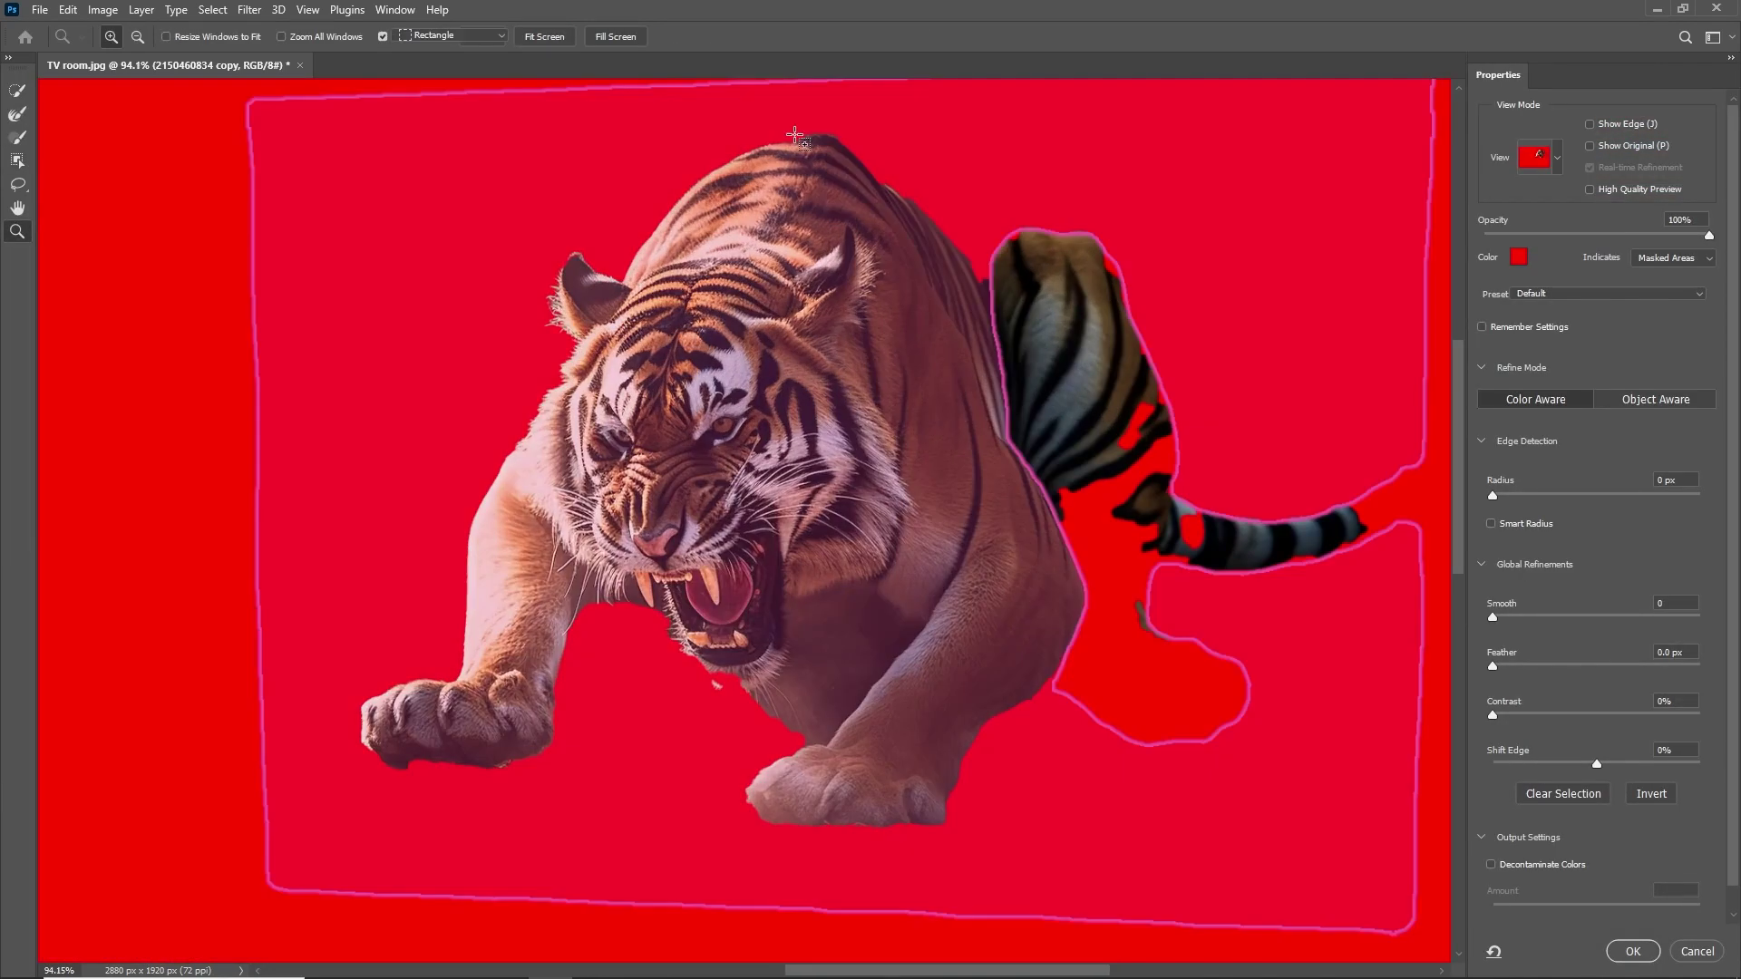
scroll(787, 119, "up", 3)
left_click(17, 161)
left_click(873, 42)
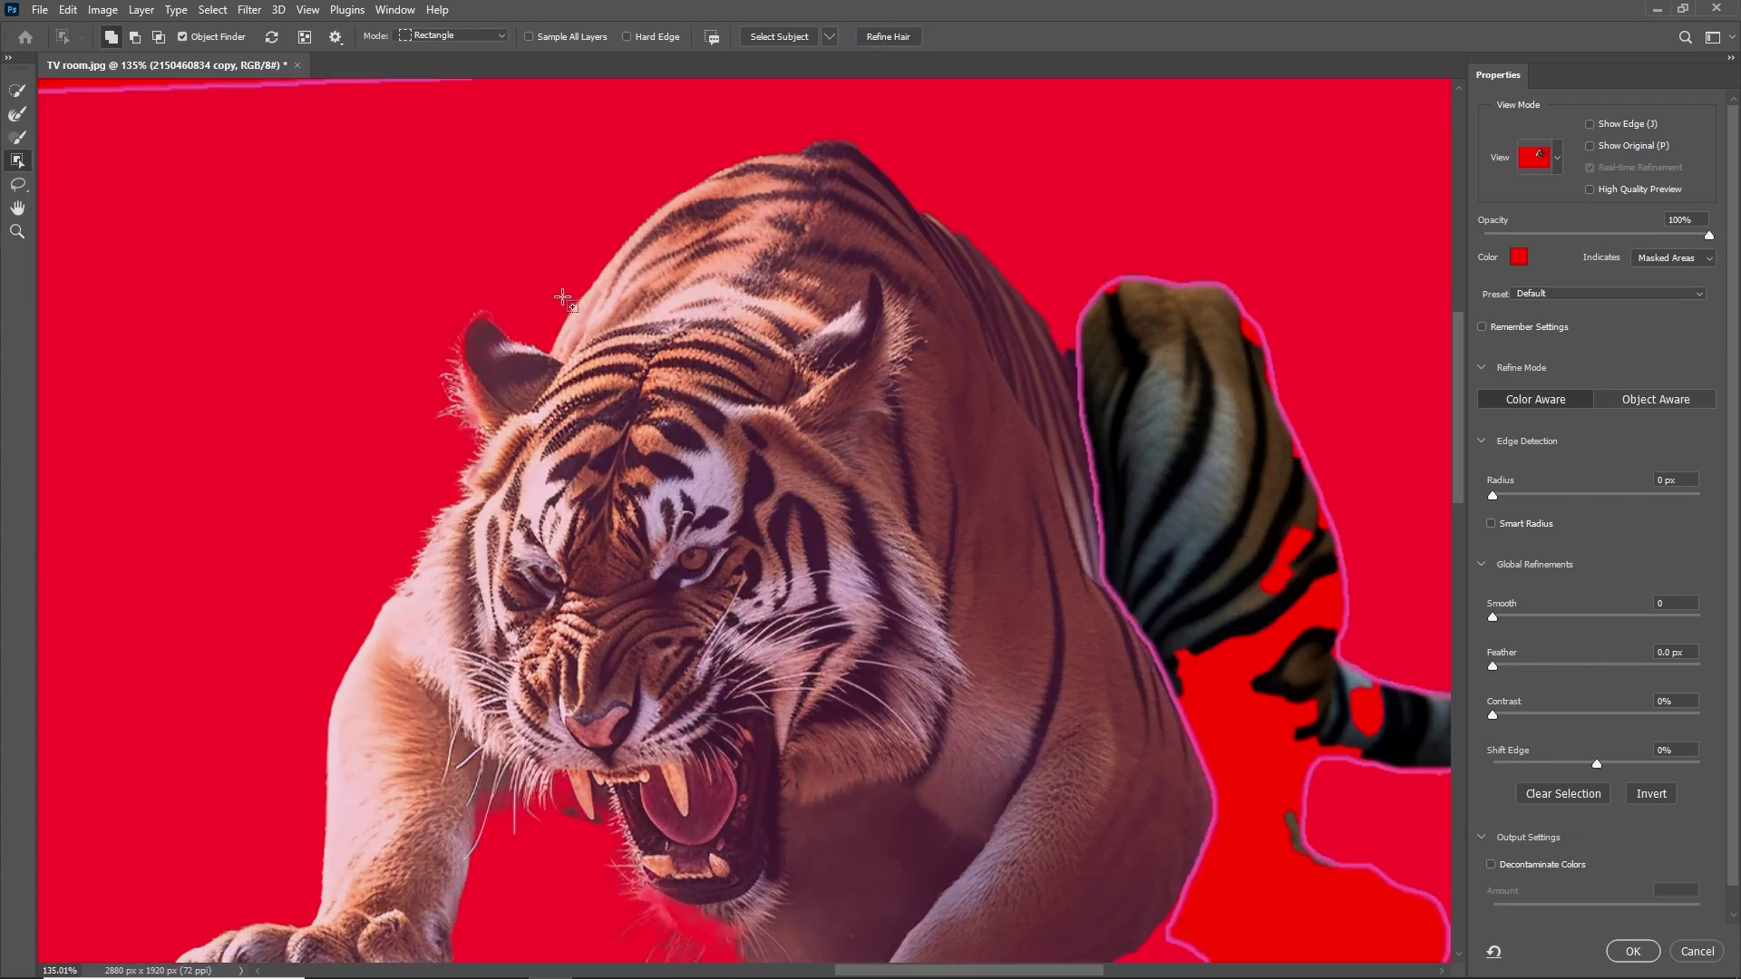
key("ctrl+space")
left_click_drag(549, 372, 467, 373)
left_click_drag(292, 778, 399, 778)
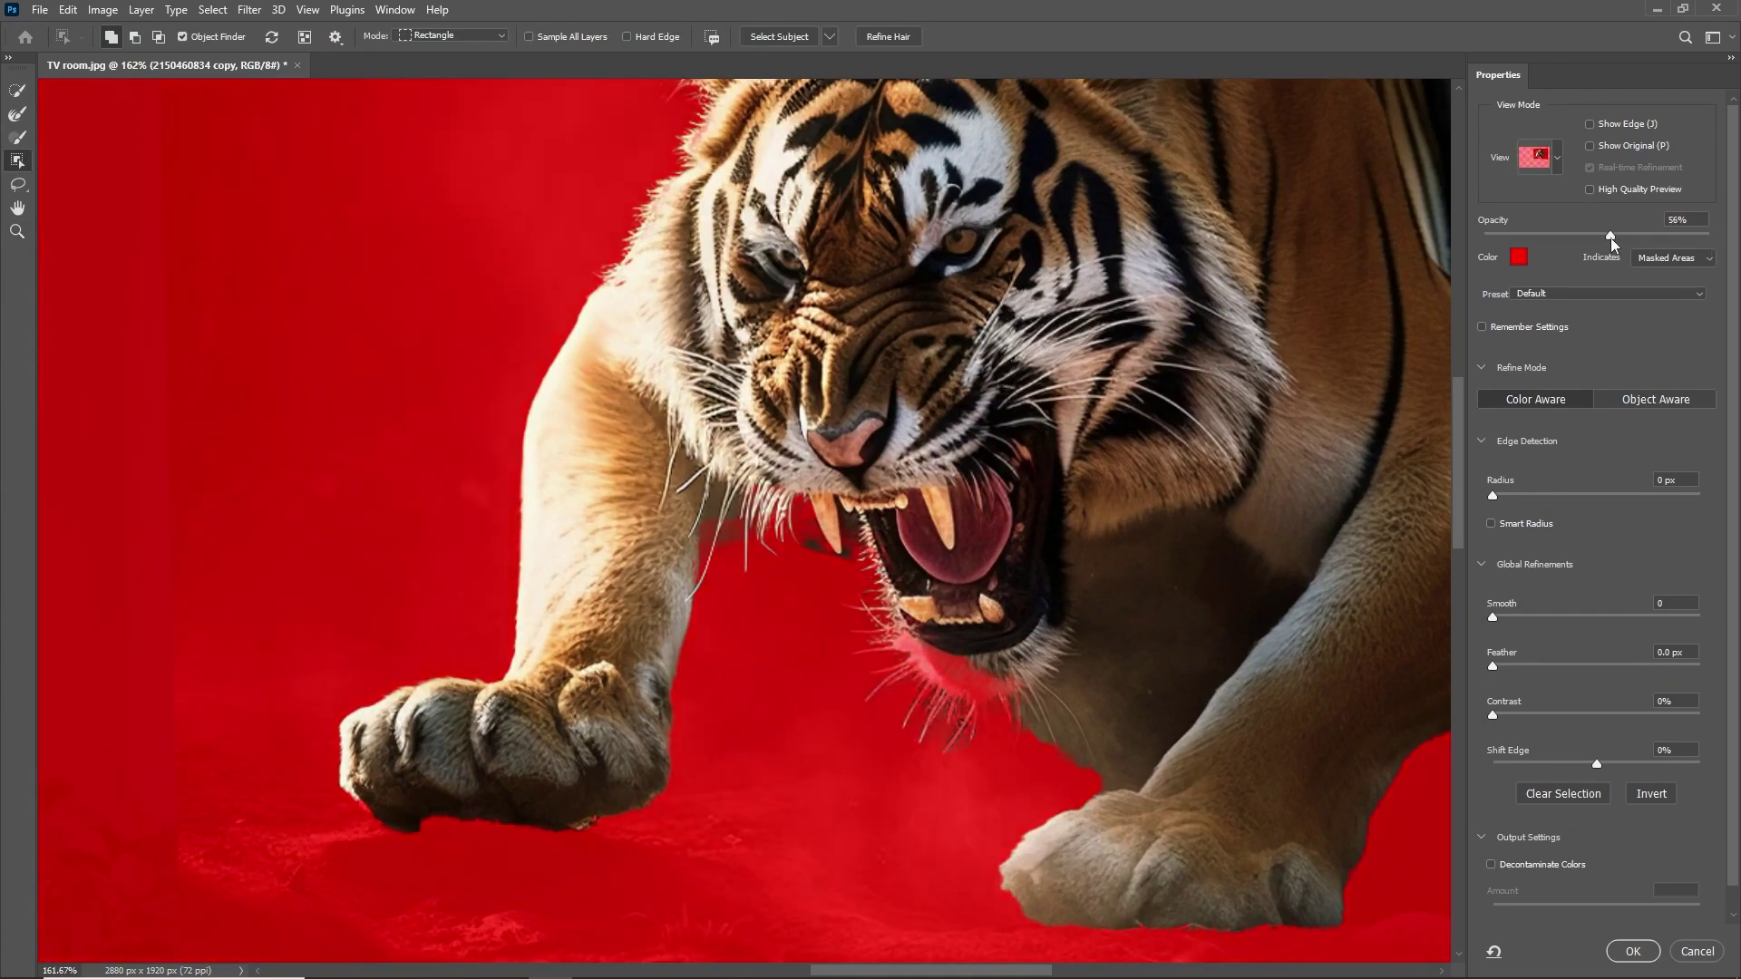
left_click_drag(1614, 242, 1674, 238)
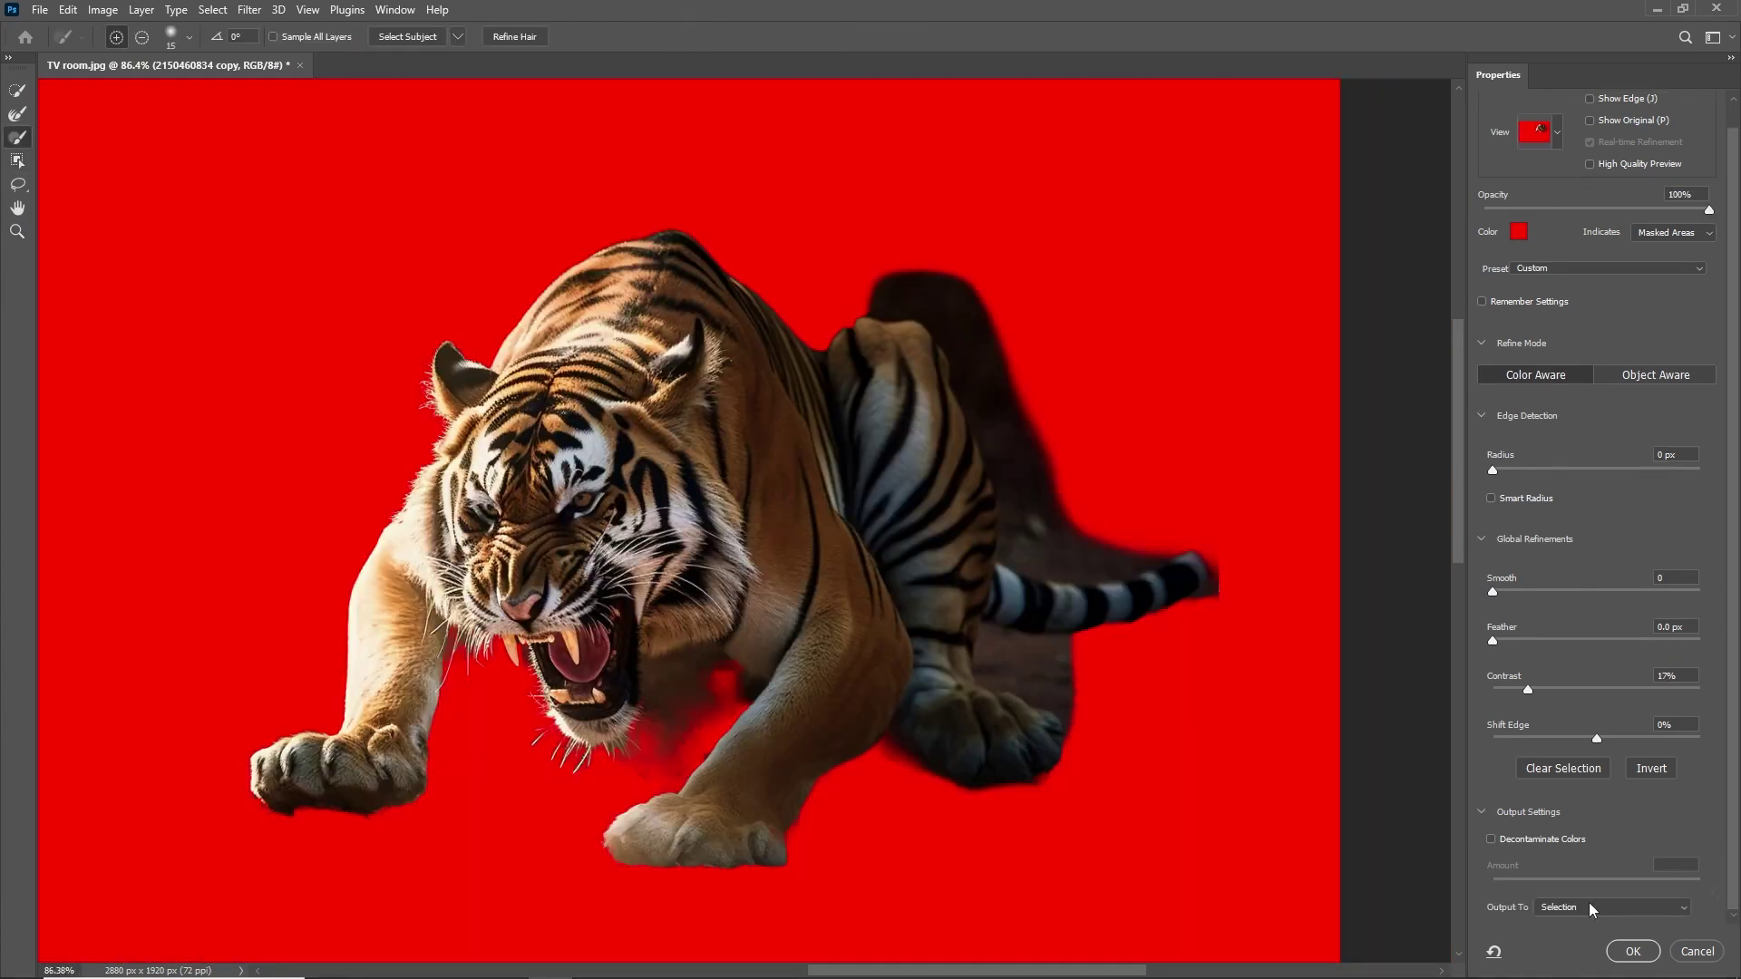
Step: Output the refined tiger selection as a new layer with a layer mask
left_click(1692, 910)
left_click(1632, 941)
left_click(1679, 950)
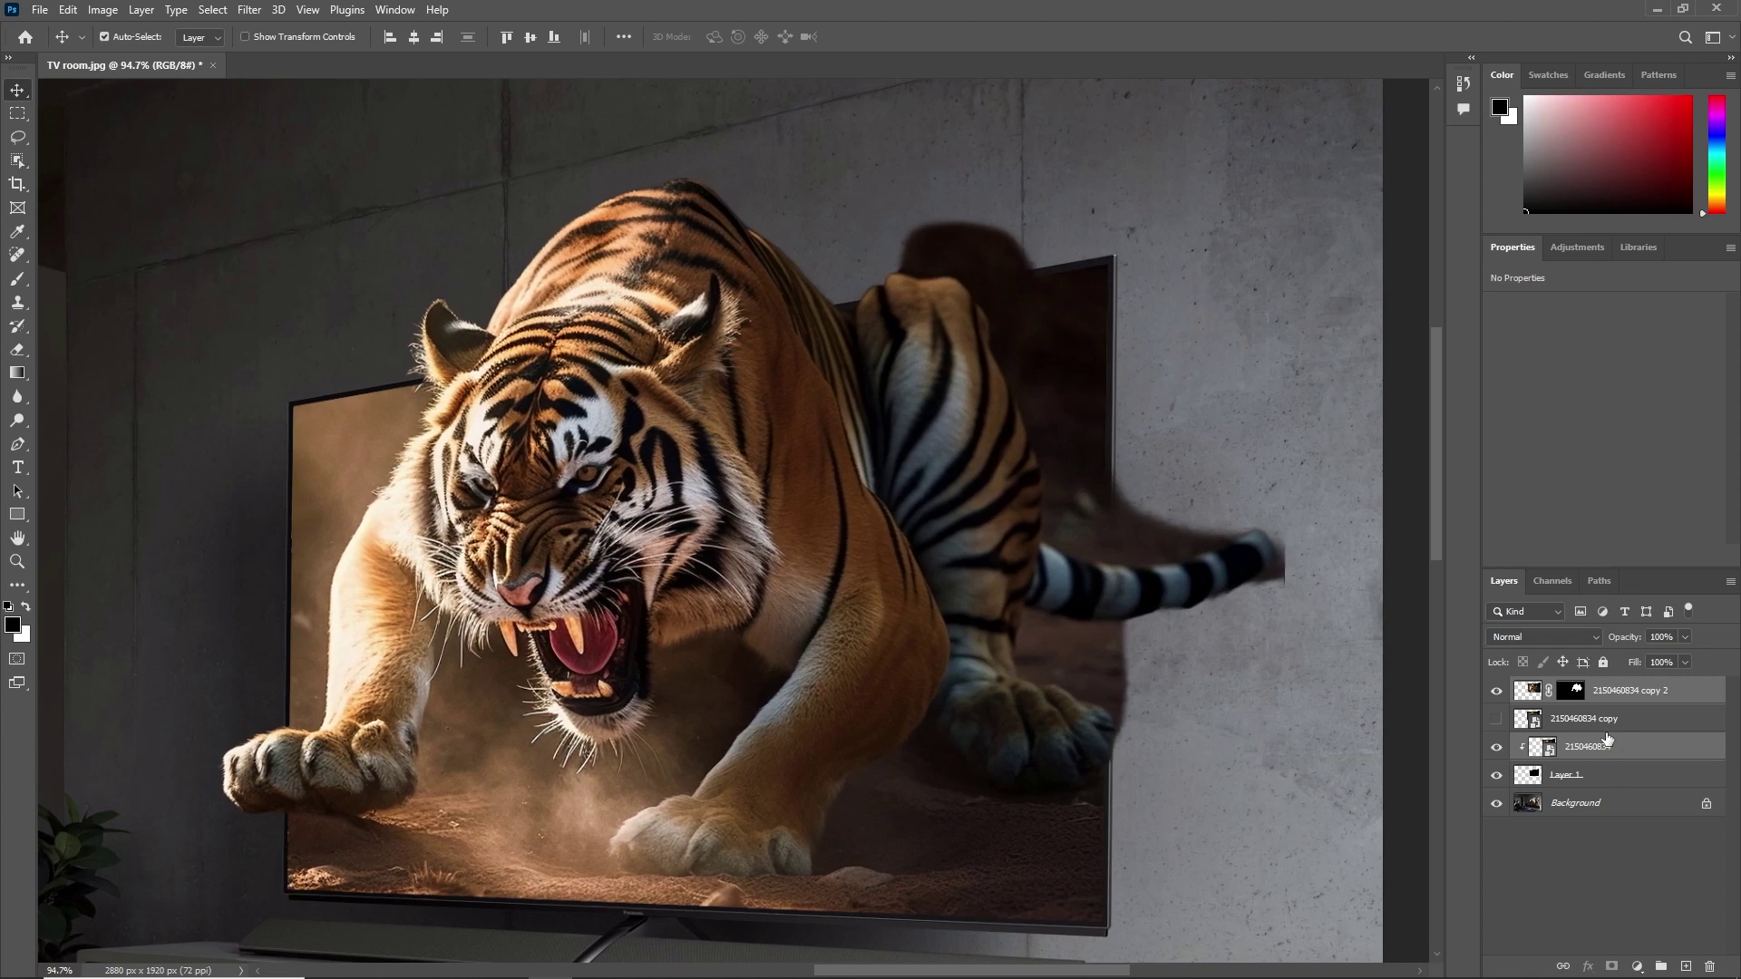
Step: Paint black on the tiger cutout's layer mask with a 200 px brush to hide the tail and leftover background outside the TV
left_click(1260, 742)
scroll(1260, 742, "down", 3)
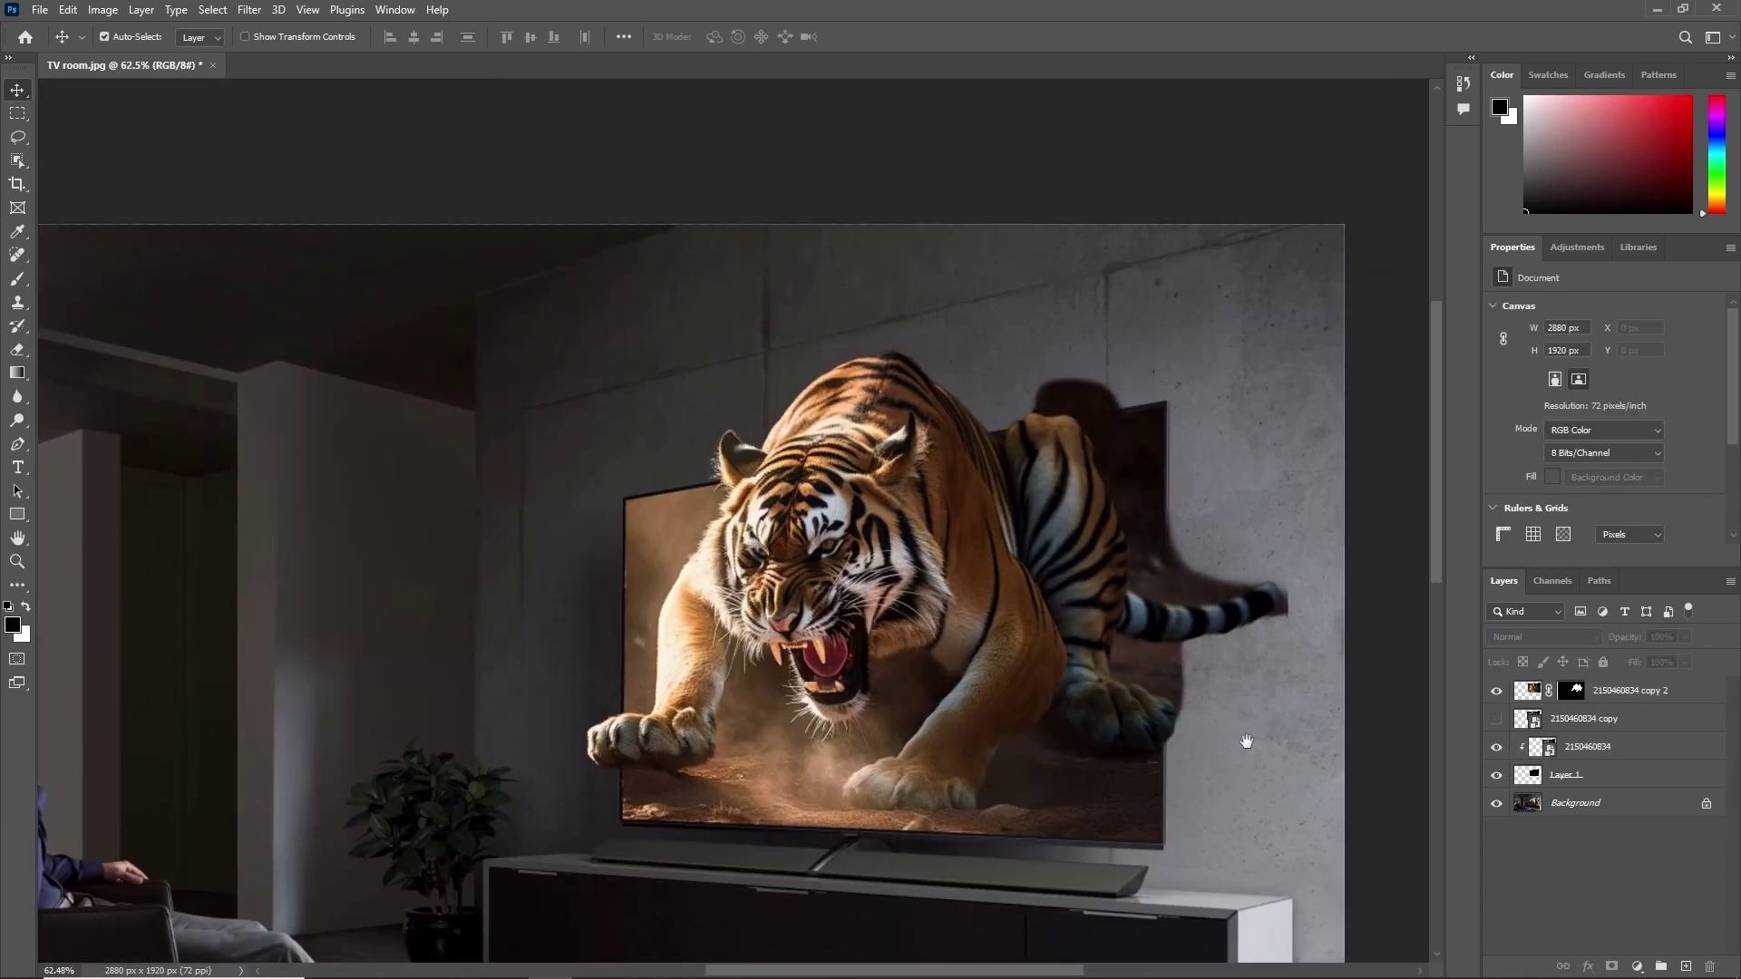
left_click_drag(1260, 742, 1217, 726)
left_click(1571, 691)
key("b")
key("ctrl+shift+i")
key("bracketright")
key("bracketright")
key("bracketright")
key("bracketright")
key("bracketright")
key("bracketright")
key("bracketright")
key("bracketright")
key("bracketright")
key("bracketright")
key("bracketright")
key("bracketright")
key("bracketright")
mouse_move(1166, 486)
left_mouse_down()
mouse_move(1169, 606)
mouse_move(1189, 487)
mouse_move(1220, 637)
mouse_move(1181, 526)
mouse_move(1165, 667)
left_mouse_up()
mouse_move(1018, 346)
left_mouse_down()
mouse_move(983, 362)
mouse_move(1029, 349)
left_mouse_up()
key("ctrl+d")
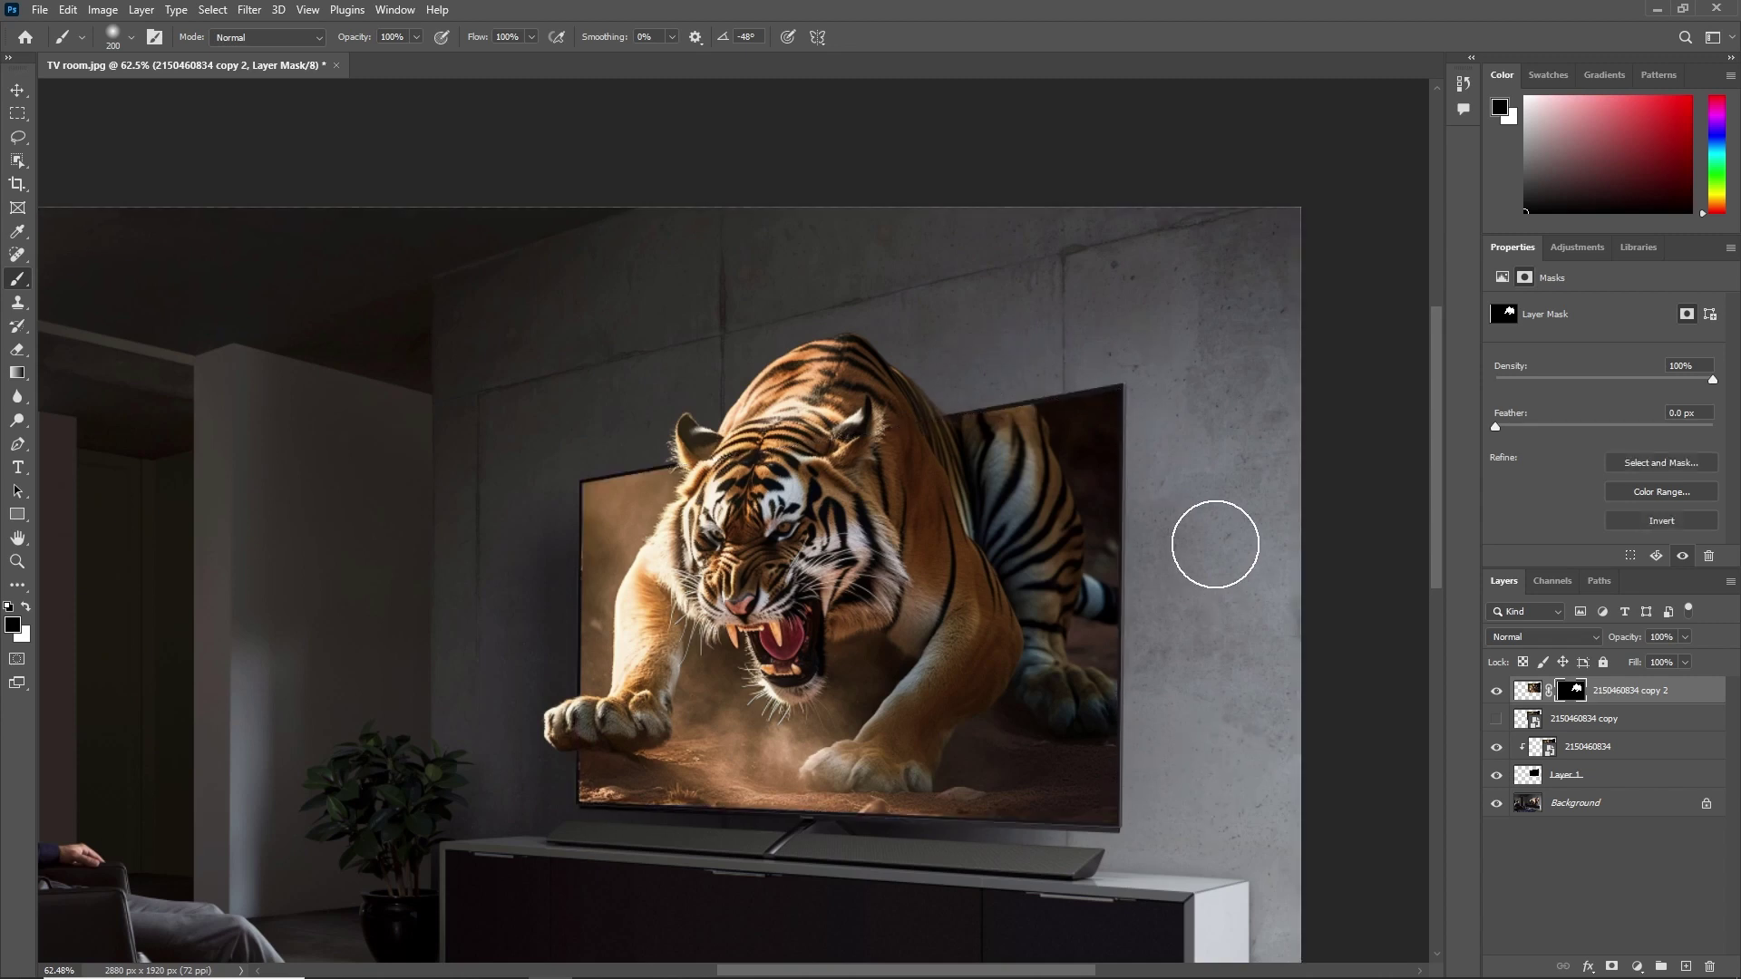
Step: Clean up the tiger cutout's edges on its layer mask with a smaller brush, swapping colours to hide and restore areas
scroll(1159, 466, "up", 2)
scroll(798, 313, "up", 3)
left_click(1570, 695, "shift")
left_click(1571, 700, "shift")
key("bracketleft")
key("bracketleft")
key("bracketleft")
key("bracketleft")
key("bracketleft")
key("bracketleft")
key("bracketleft")
key("bracketleft")
key("bracketleft")
key("bracketleft")
key("bracketleft")
key("bracketleft")
key("bracketleft")
key("bracketleft")
key("bracketleft")
key("bracketleft")
mouse_move(994, 440)
left_mouse_down()
mouse_move(785, 478)
mouse_move(859, 468)
mouse_move(636, 287)
left_mouse_up()
key("x")
left_click_drag(797, 439, 890, 466)
key("bracketleft")
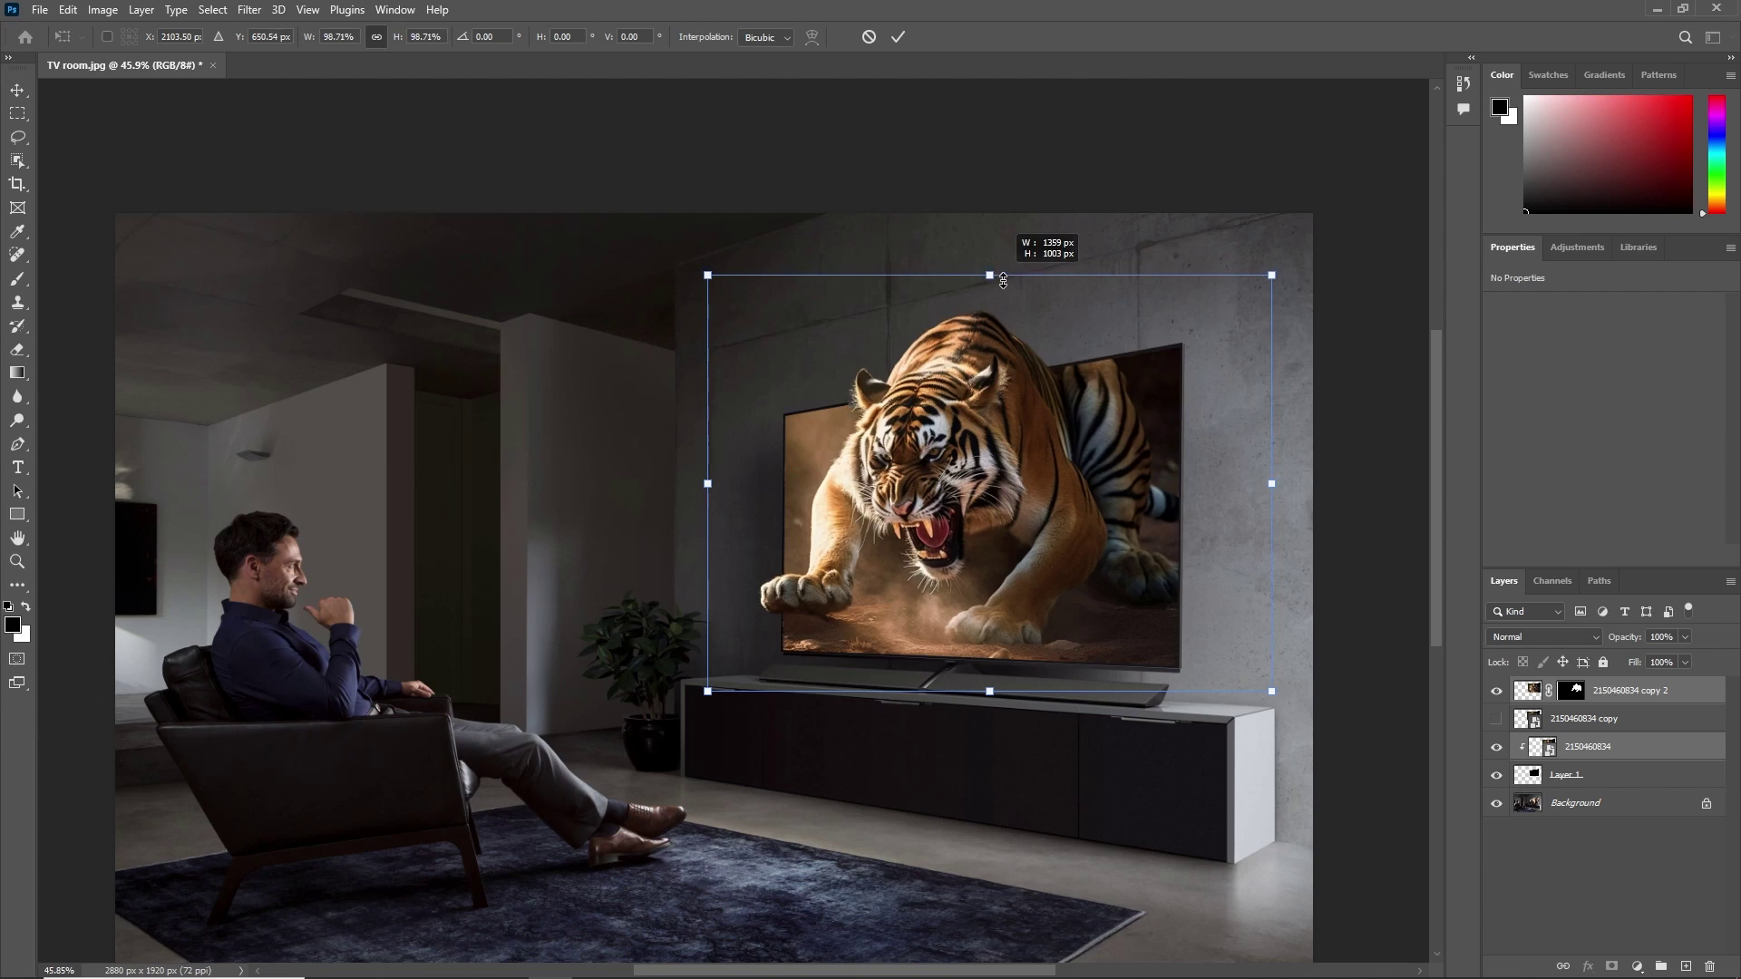
Step: Scale the masked tiger cutout and the clipped tiger image down together slightly to fit the TV and apply the transform
left_click_drag(1002, 272, 1007, 298)
left_click_drag(1169, 496, 1157, 494)
key("Return")
key("z")
left_click_drag(1062, 570, 1095, 569)
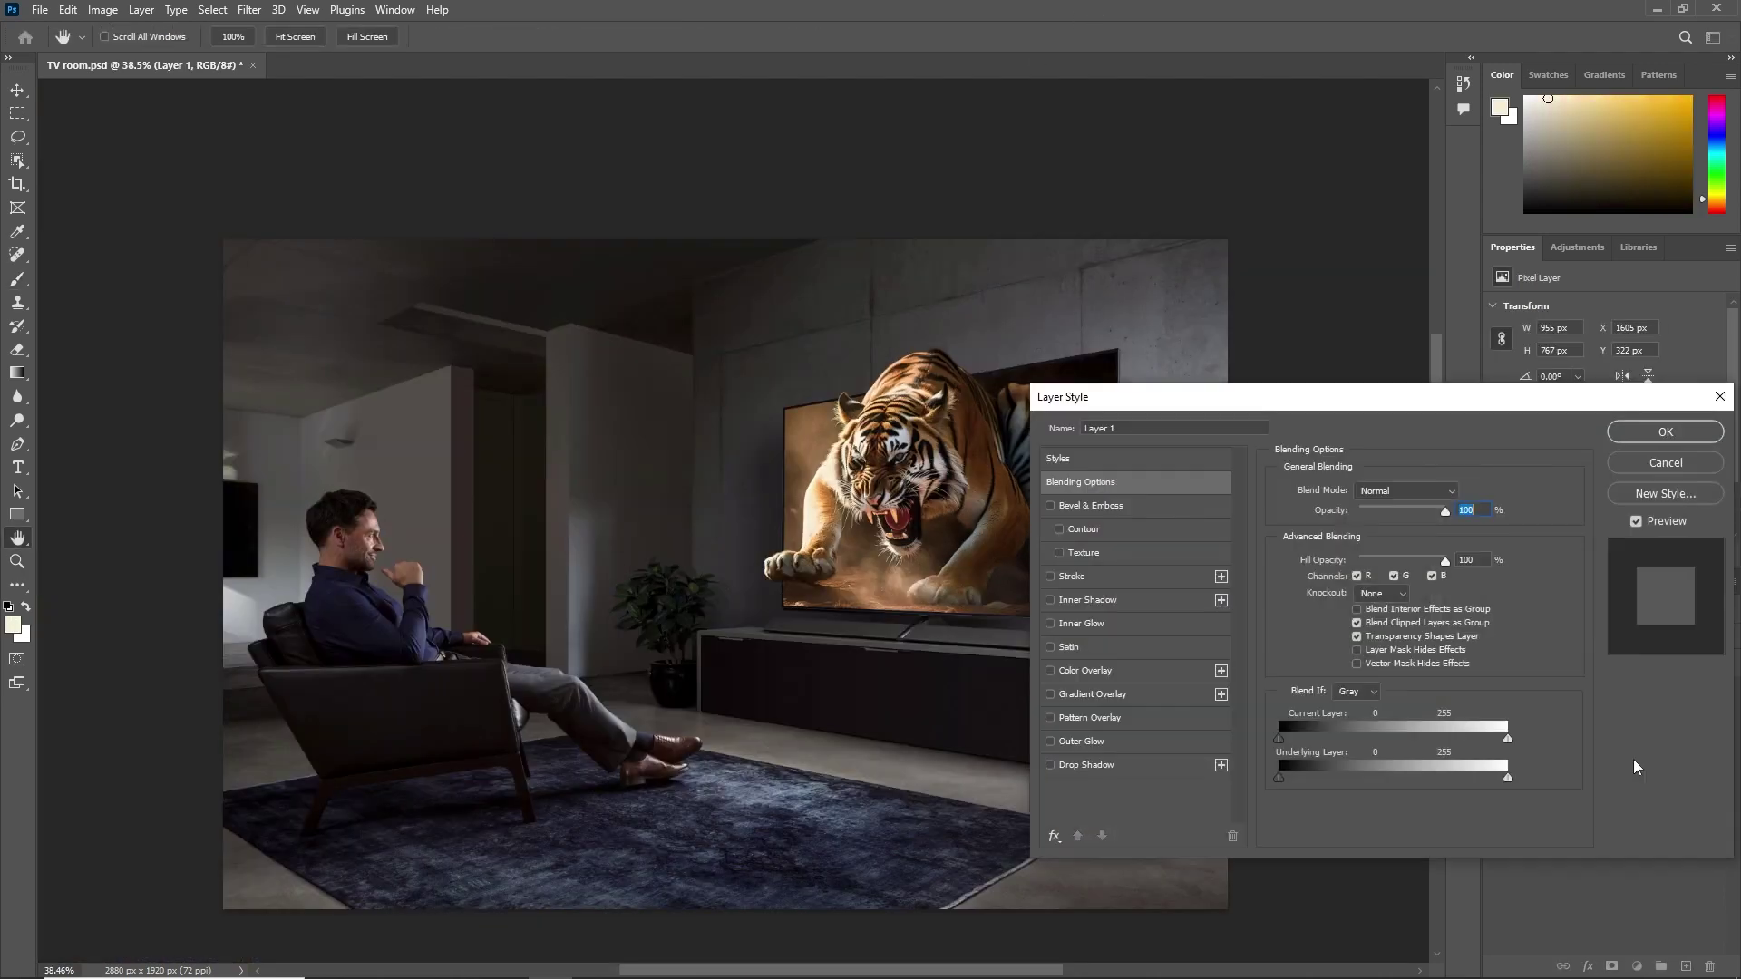
Step: Add a 10 px centered black stroke and a 250 px black inner shadow at 75% opacity to Layer 1
left_click(1050, 576)
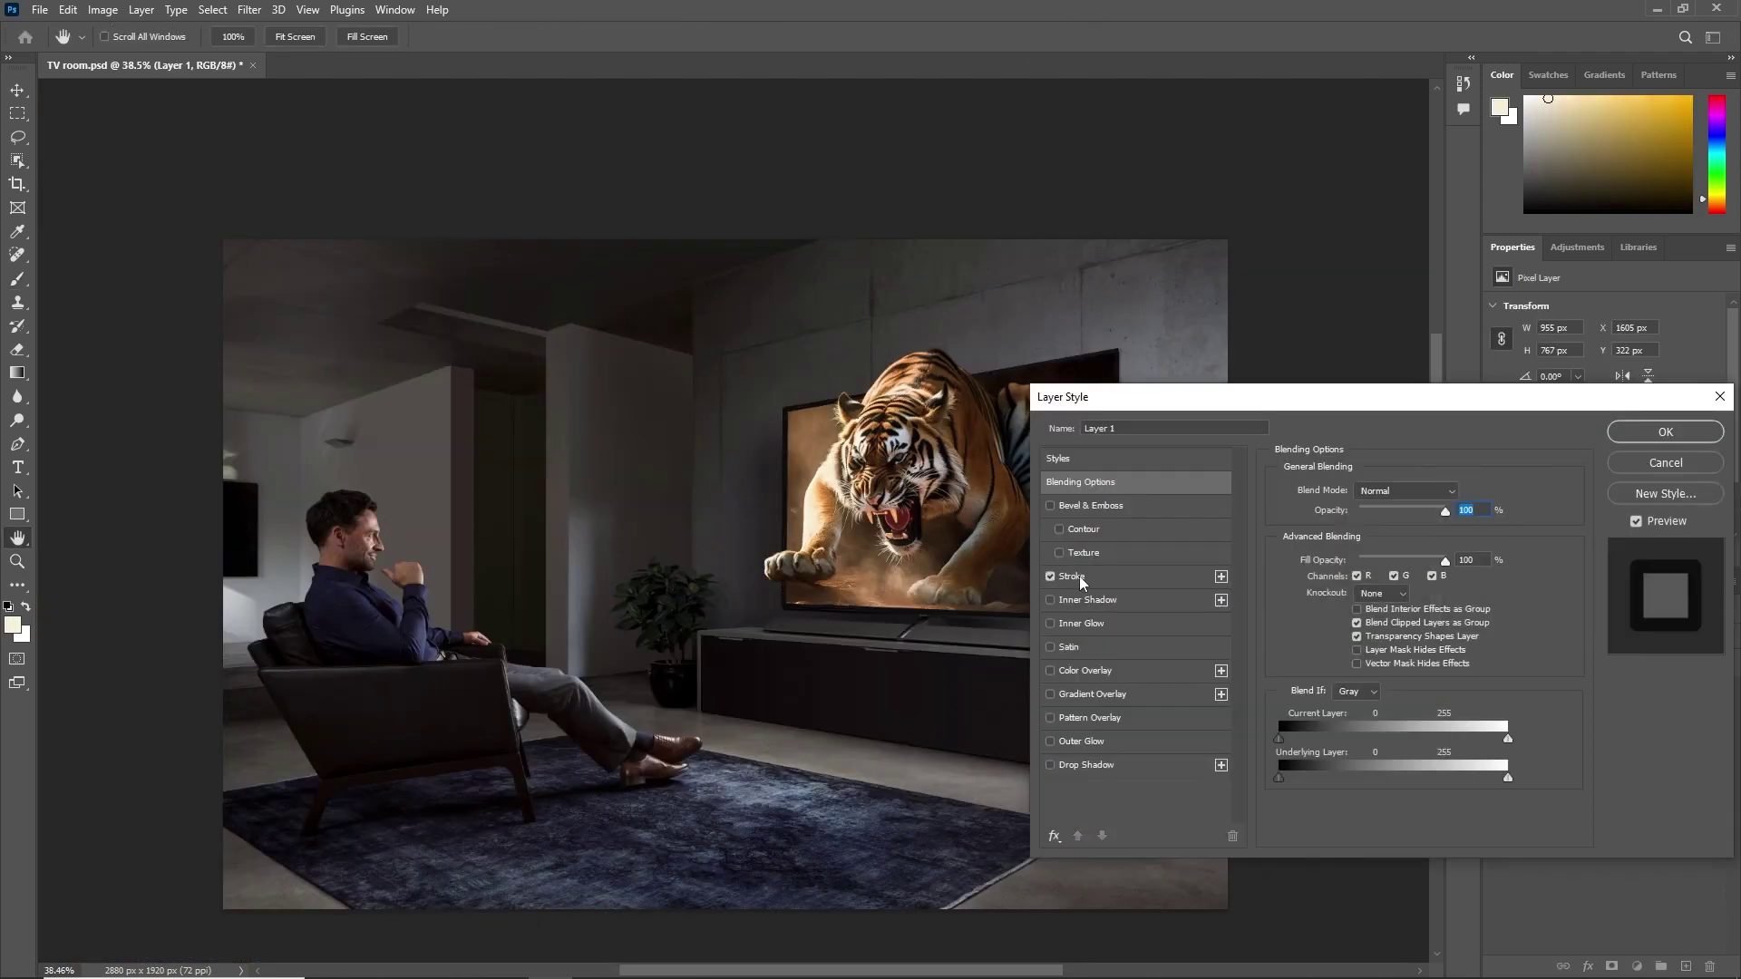
type("10")
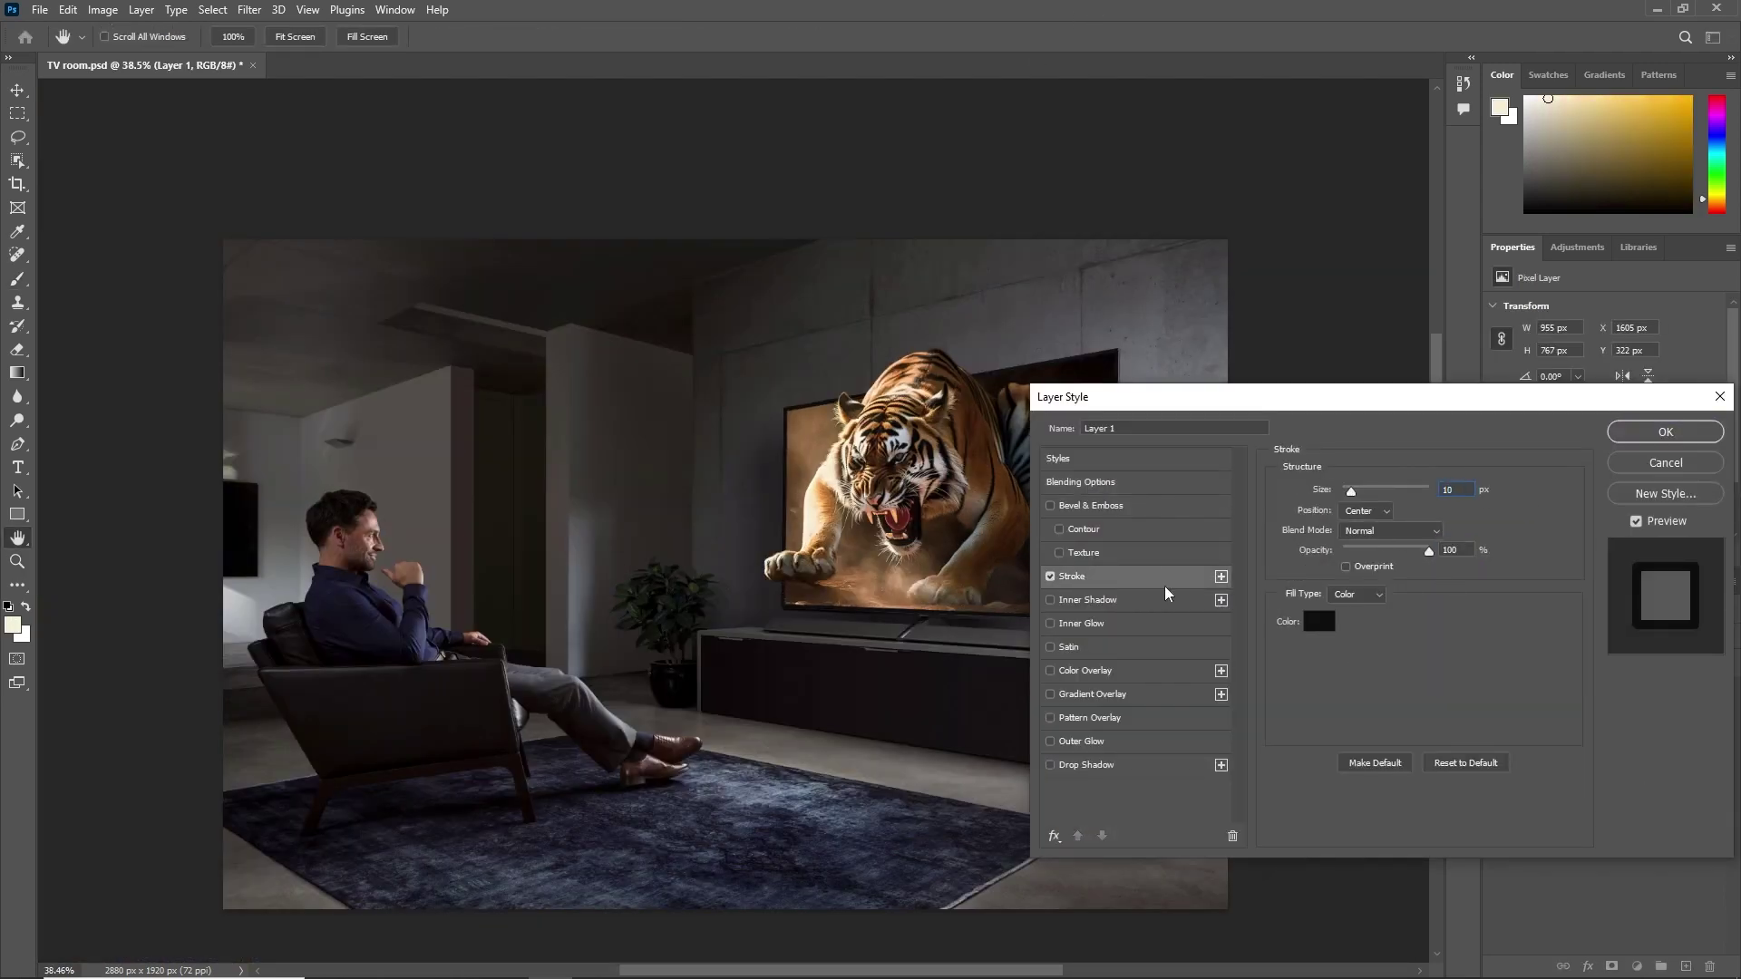
left_click(1102, 599)
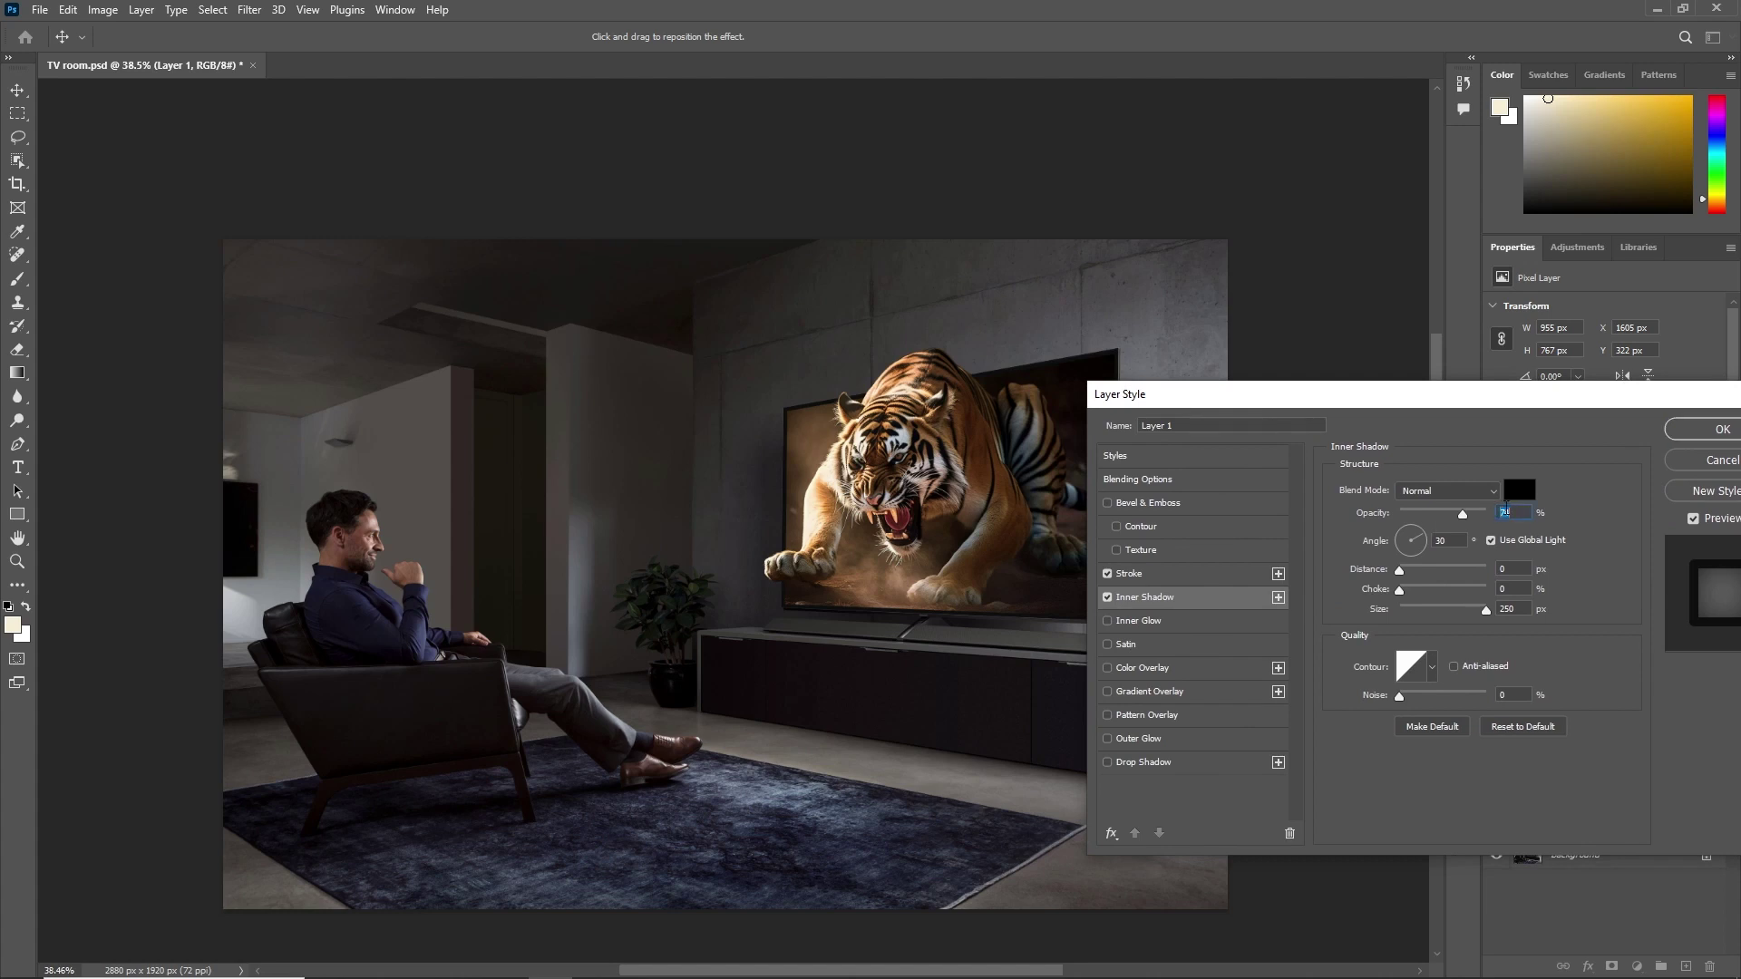
scroll(1505, 512, "down", 13)
left_click(1698, 432)
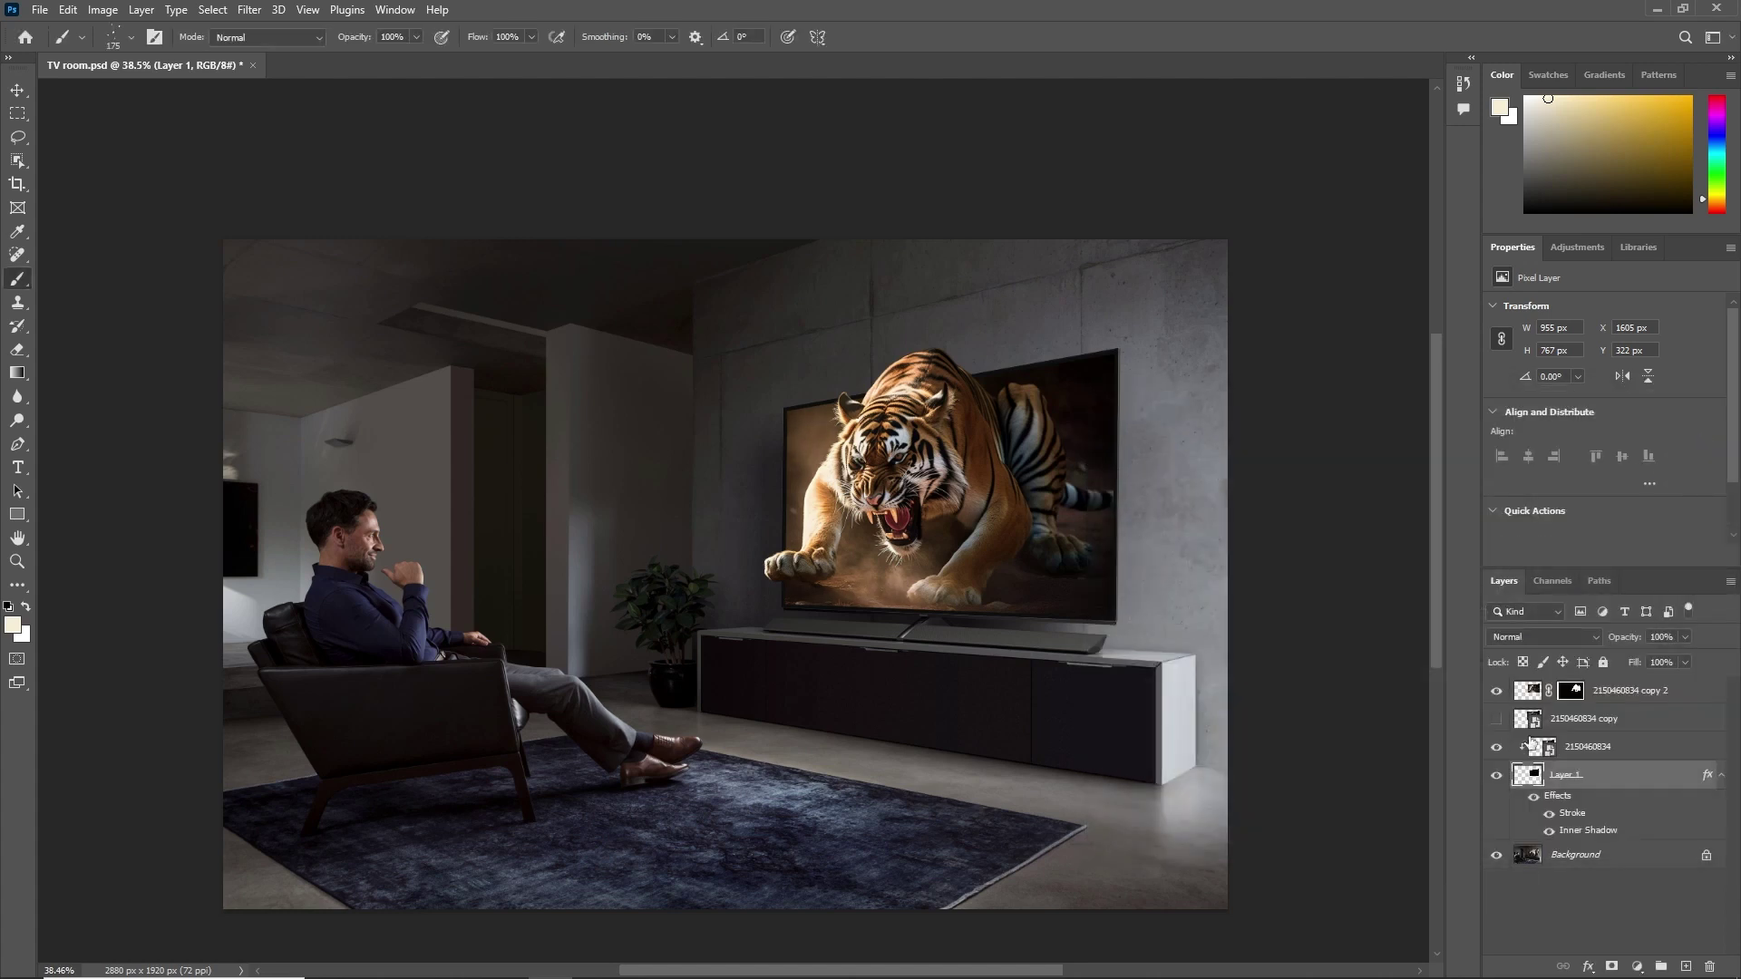
Step: Compare Layer 1 with its effects off and on, and set its inner shadow opacity to 50%
left_click(1534, 799)
left_click(1533, 799)
left_click(1534, 800)
left_click(1533, 800)
double_click(1589, 830)
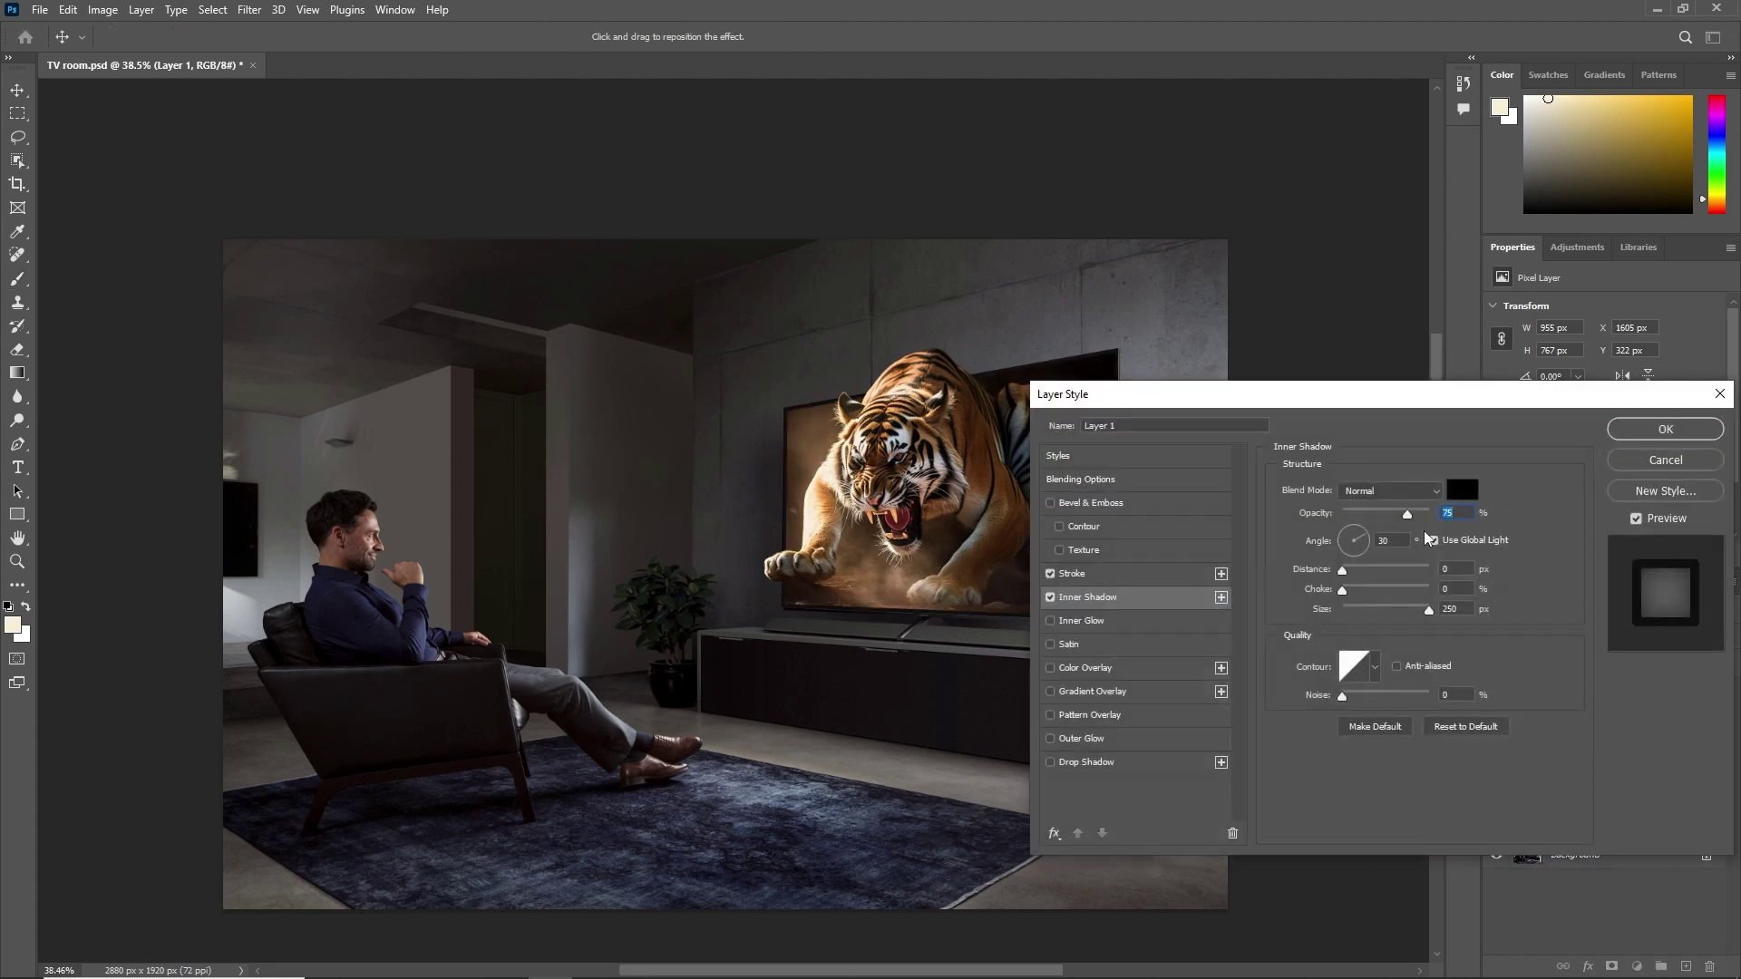
type("50")
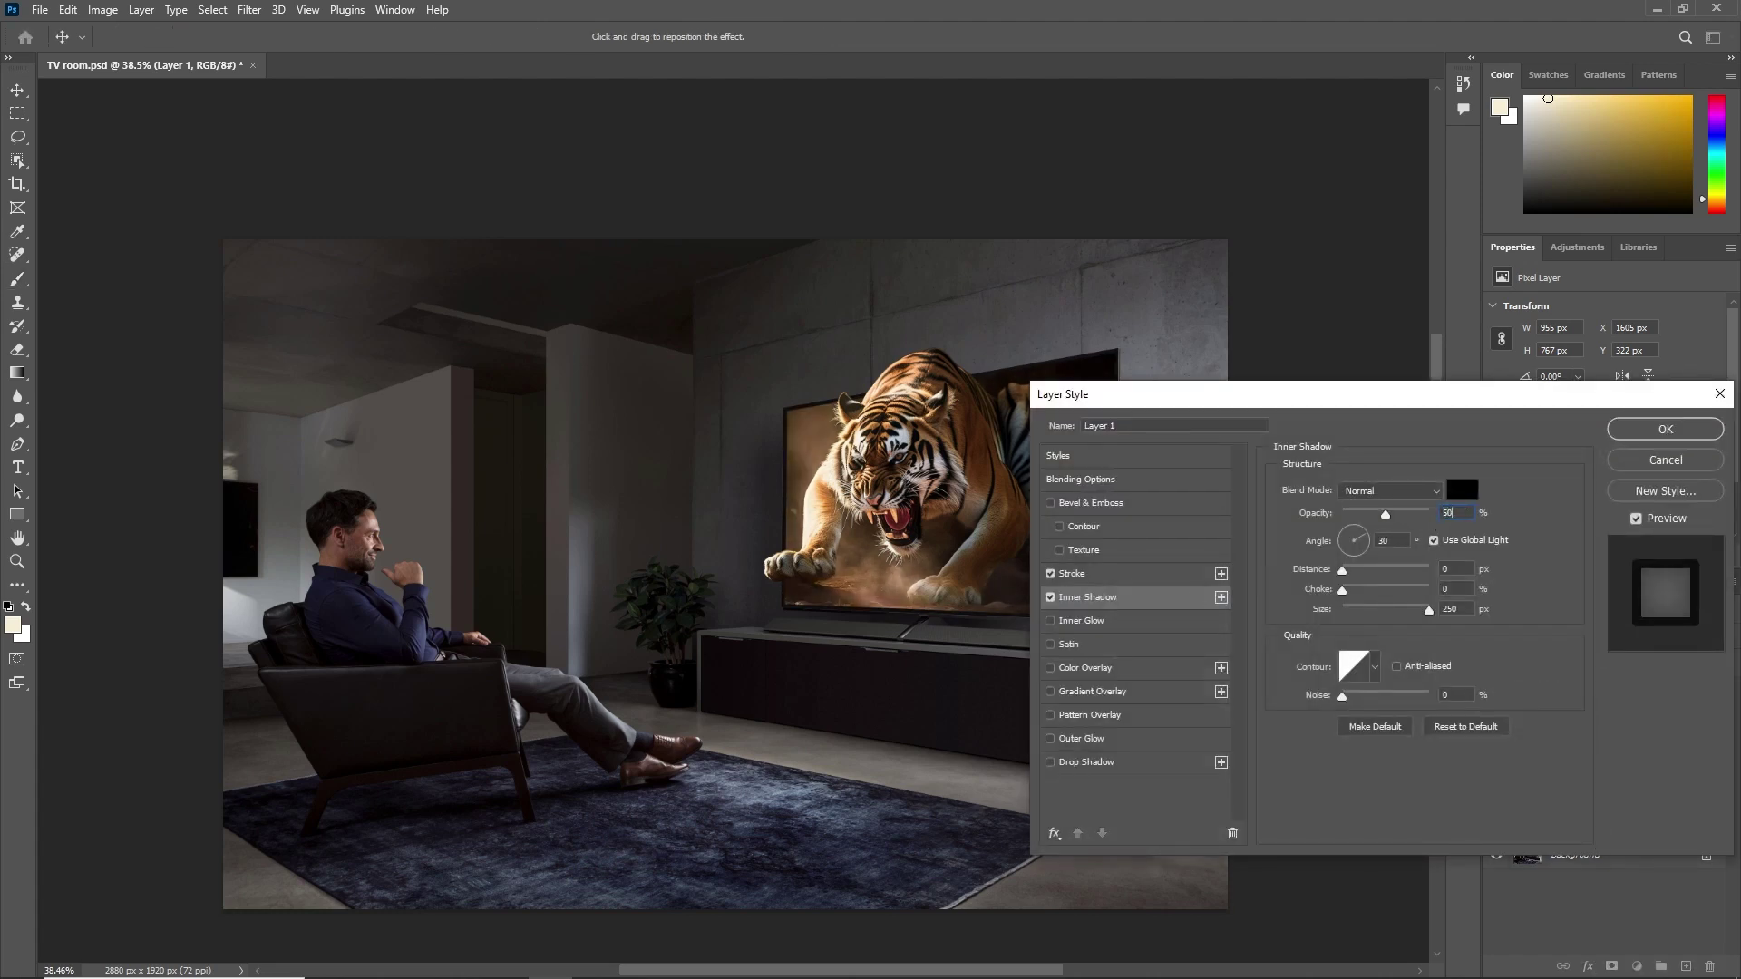
left_click(1666, 430)
Step: Lasso a freeform area from the TV across to the man and add a Hue/Saturation adjustment above the tiger cutout
left_click(1624, 691)
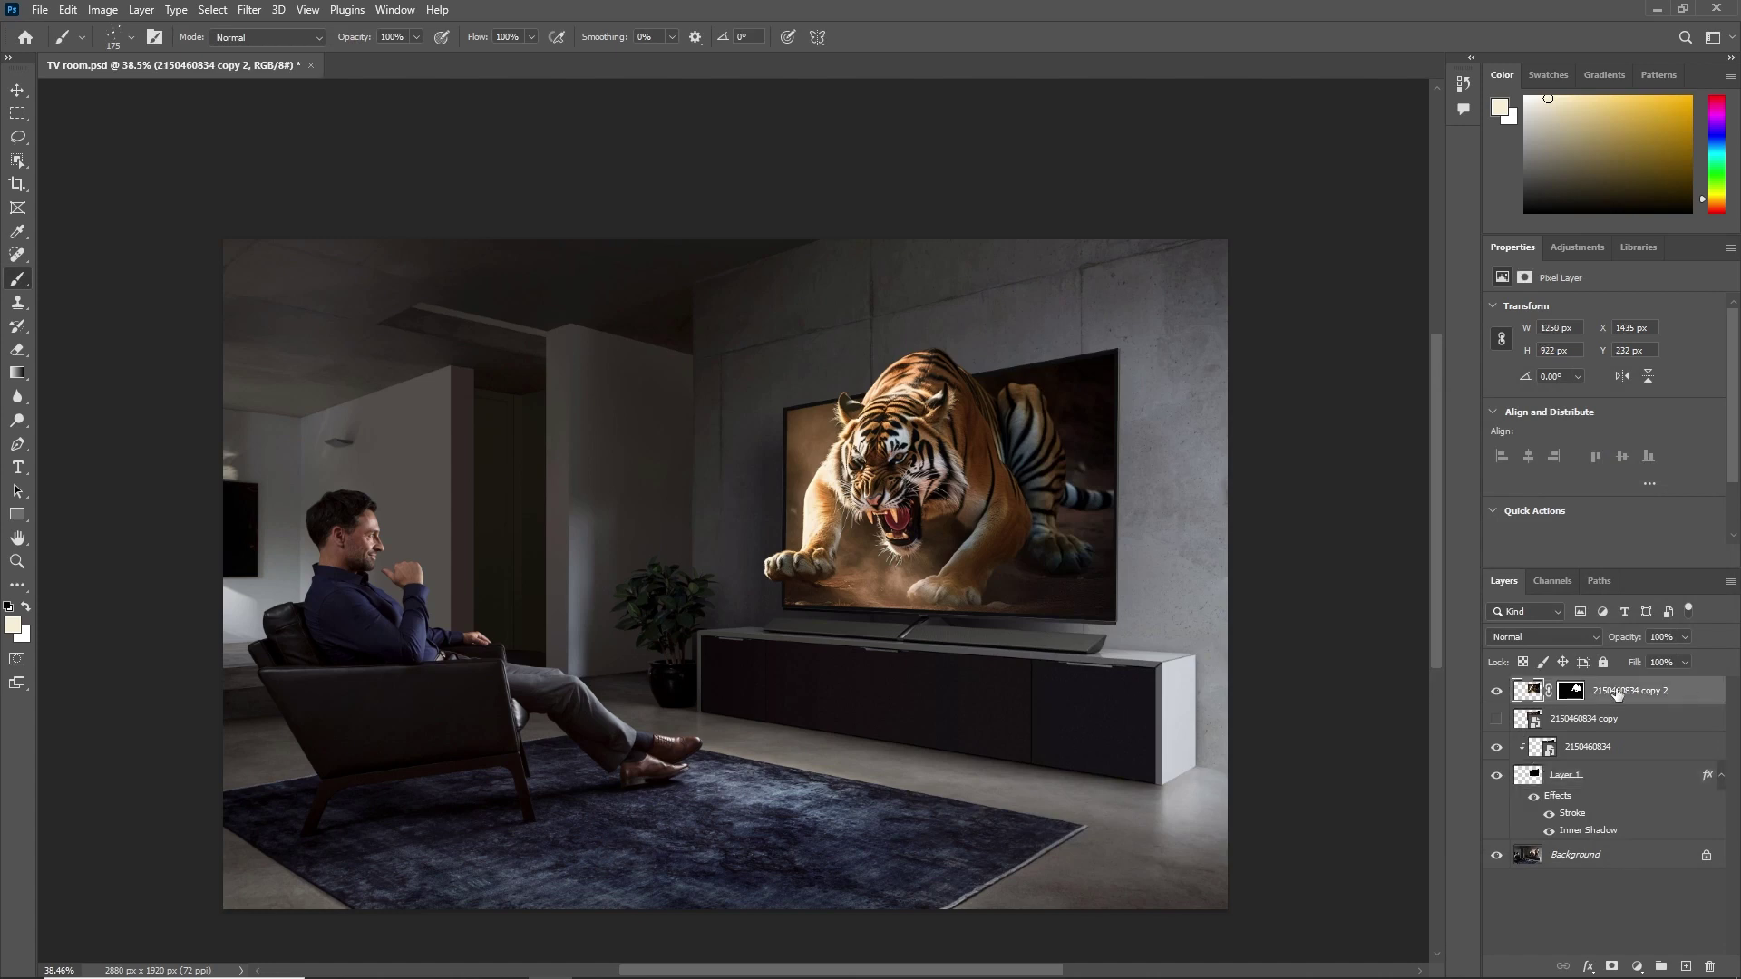
key("l")
mouse_move(857, 399)
left_mouse_down()
mouse_move(352, 506)
mouse_move(392, 606)
mouse_move(422, 591)
mouse_move(447, 646)
mouse_move(509, 666)
mouse_move(607, 744)
mouse_move(694, 749)
mouse_move(844, 696)
mouse_move(997, 520)
mouse_move(873, 502)
mouse_move(900, 379)
mouse_move(857, 399)
left_mouse_up()
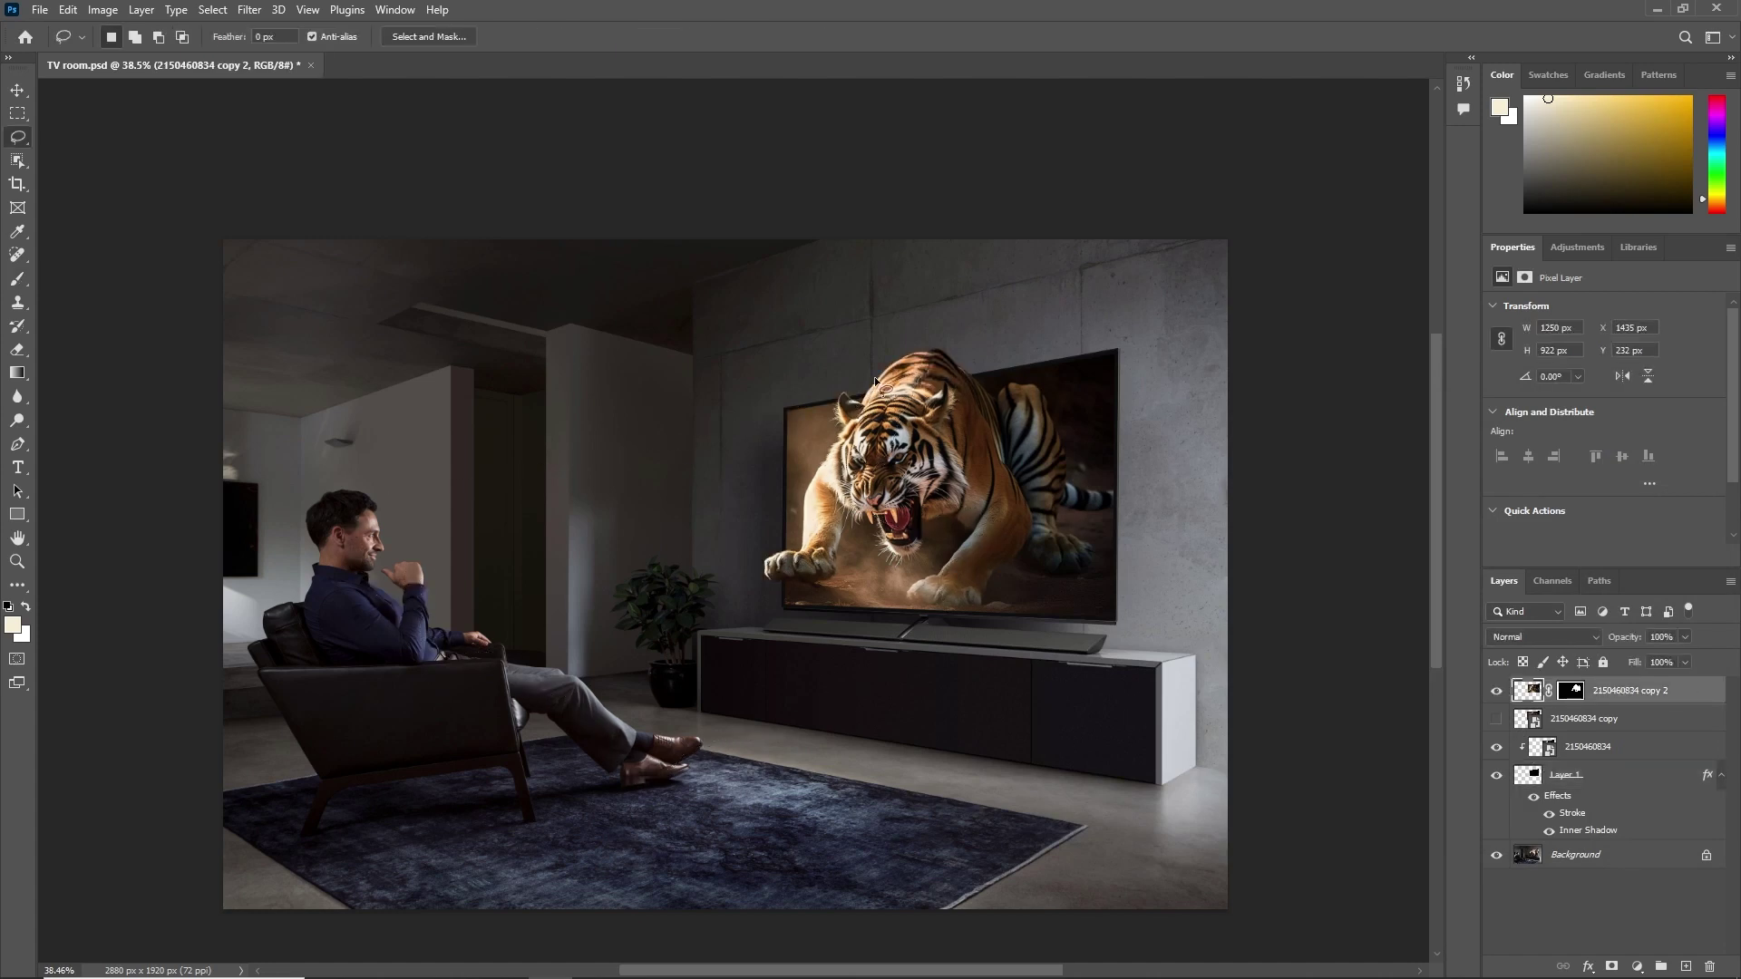
left_click(1637, 966)
left_click(1669, 796)
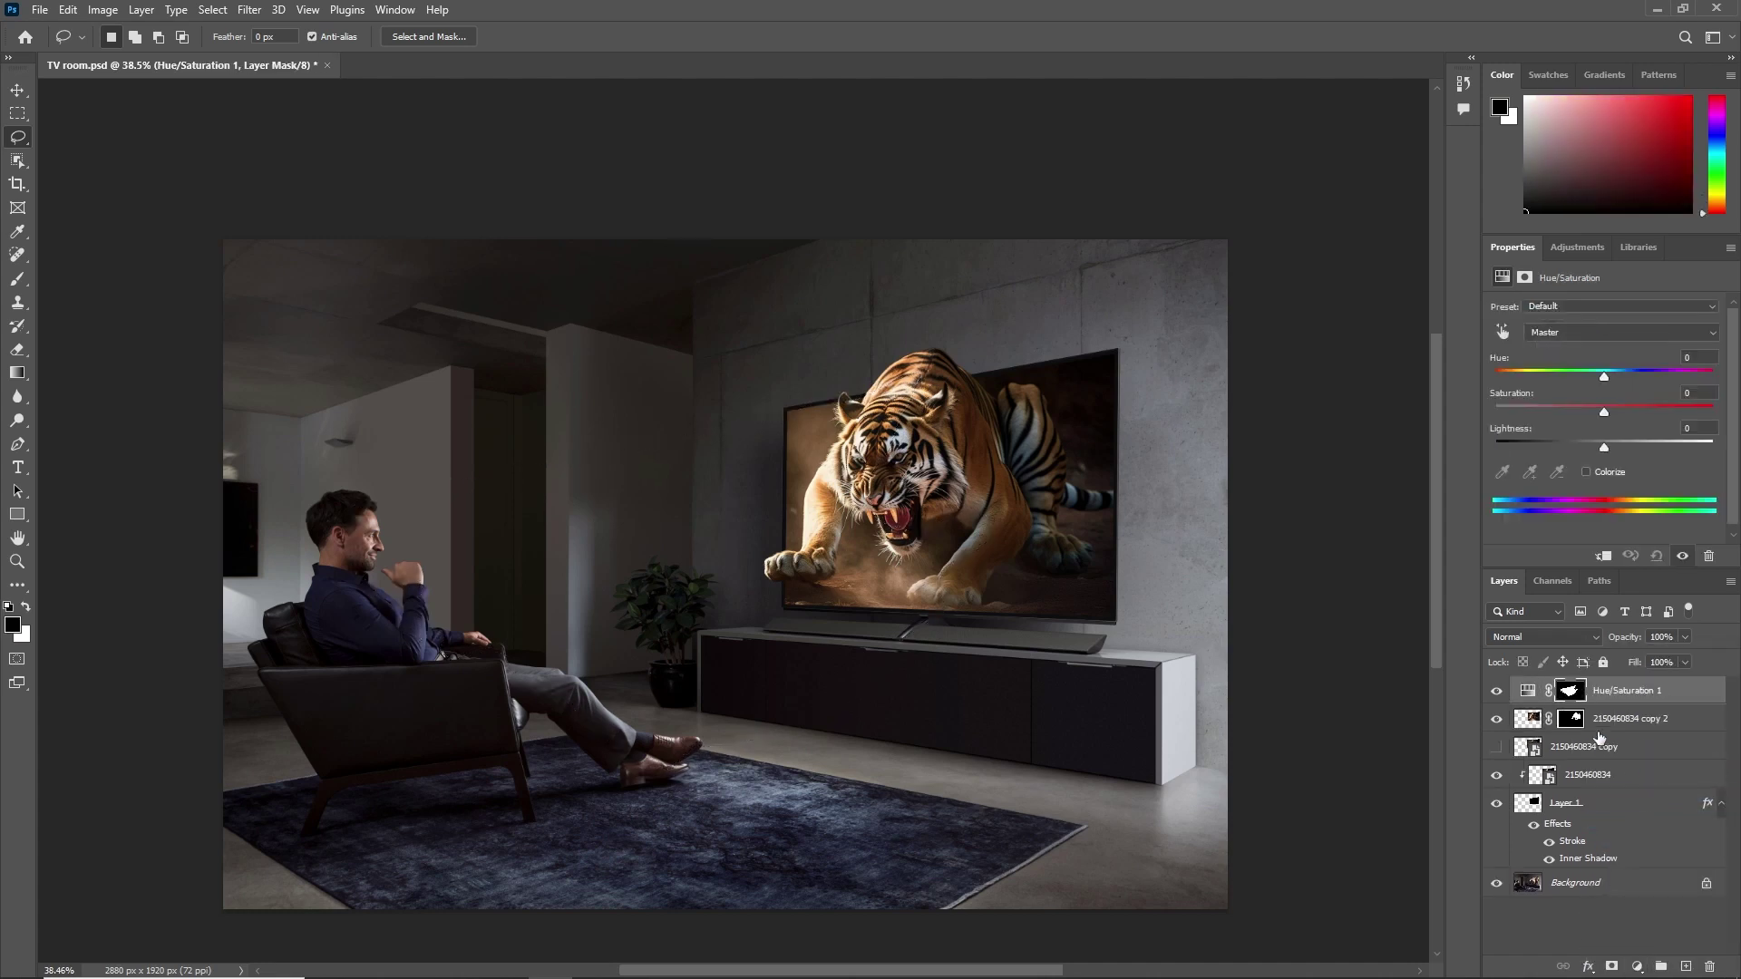
Step: Colorize the Hue/Saturation adjustment and shift its hue to a warm orange
left_click(1586, 472)
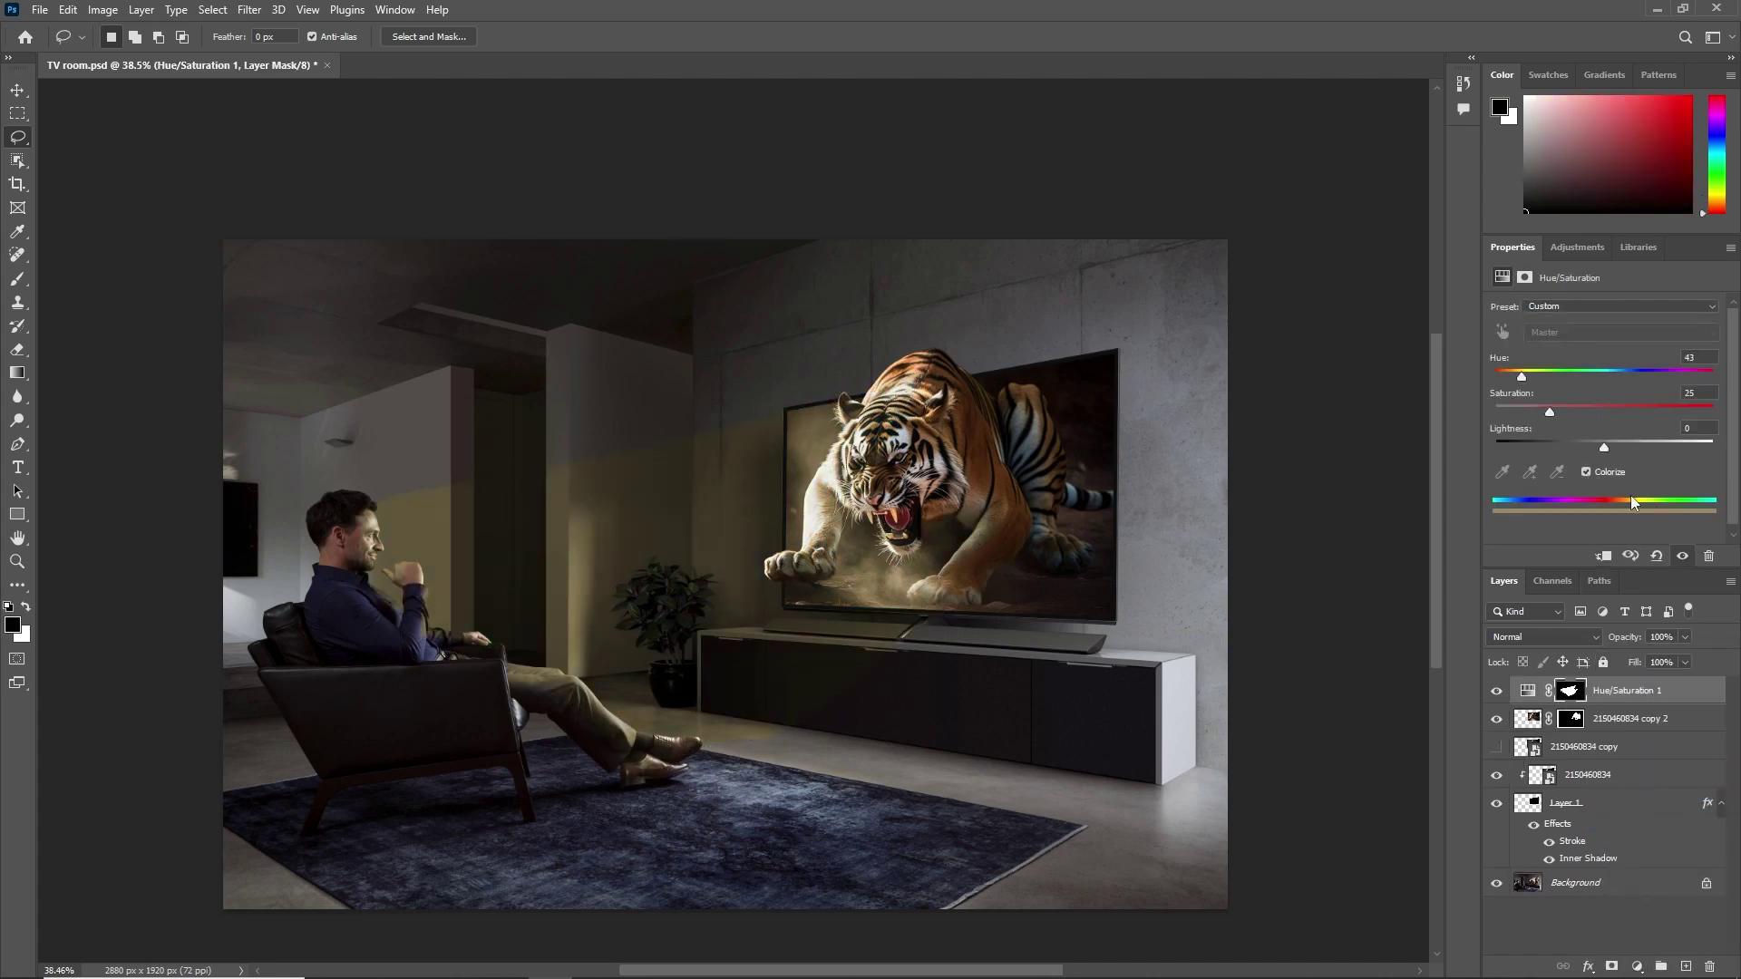
left_click(1543, 687)
left_click_drag(1532, 367, 1519, 383)
Step: Feather the Hue/Saturation mask to about 135.6 px and blend the layer as Linear Dodge (Add) at about 60% opacity
left_click(1562, 691)
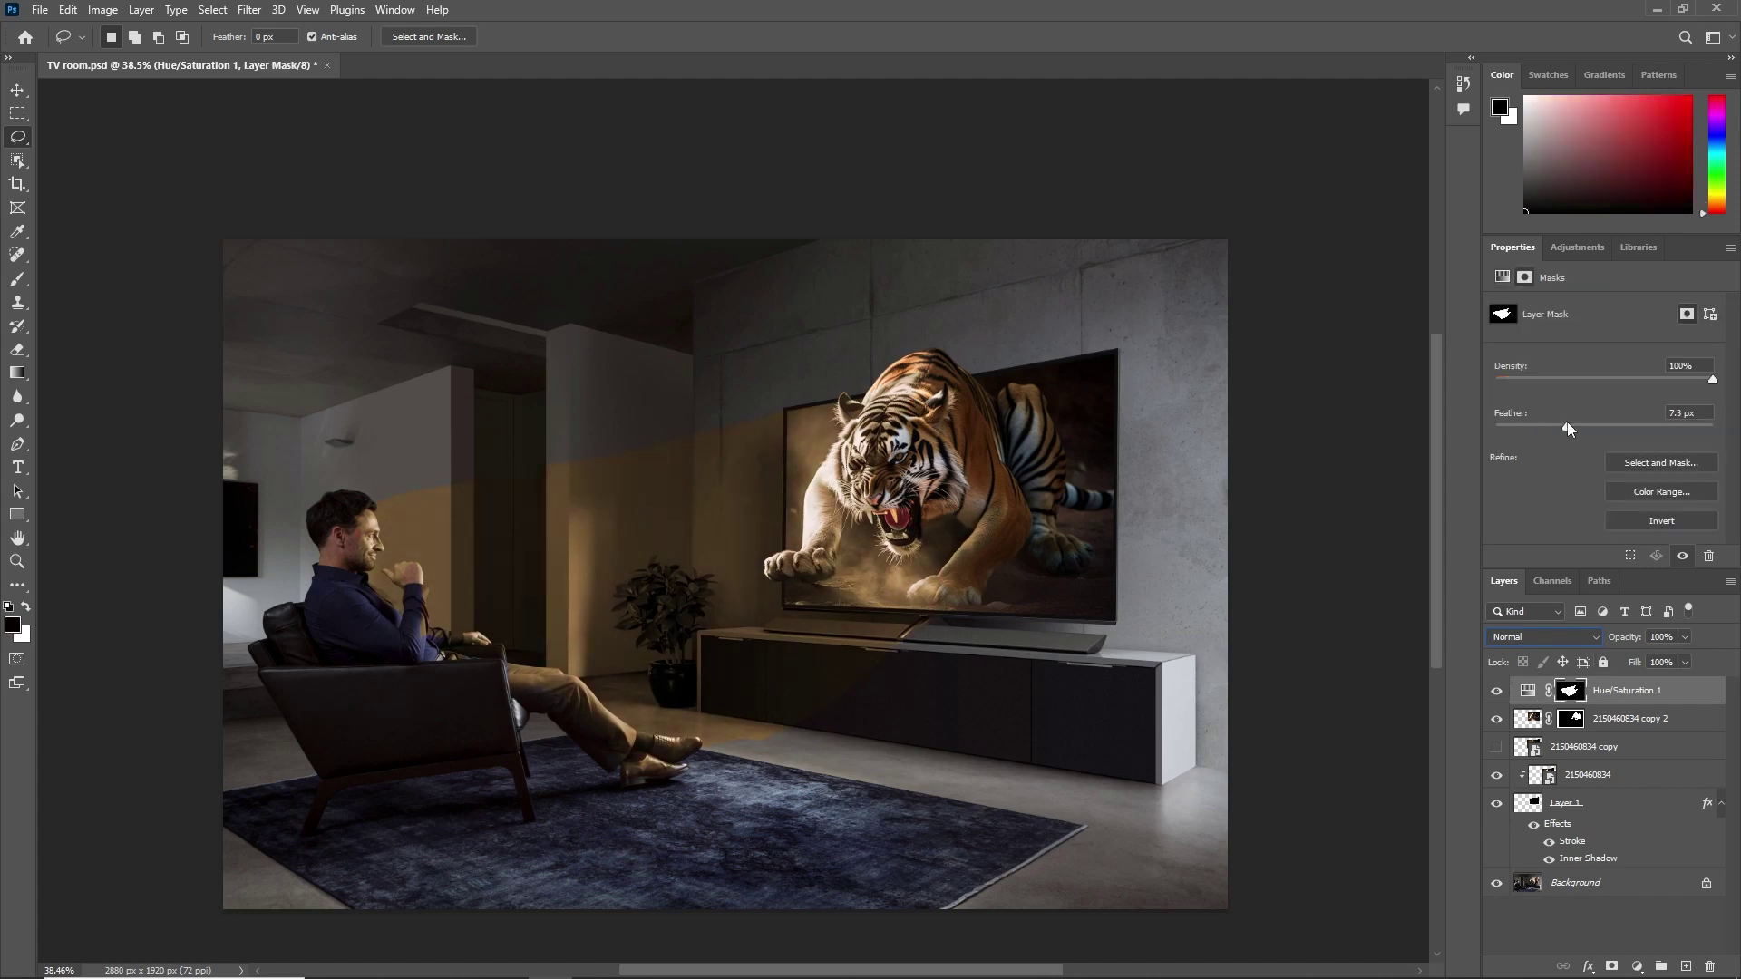
left_click(1546, 637)
left_click(1541, 699)
left_click_drag(1616, 642, 1597, 643)
left_click_drag(1650, 427, 1638, 428)
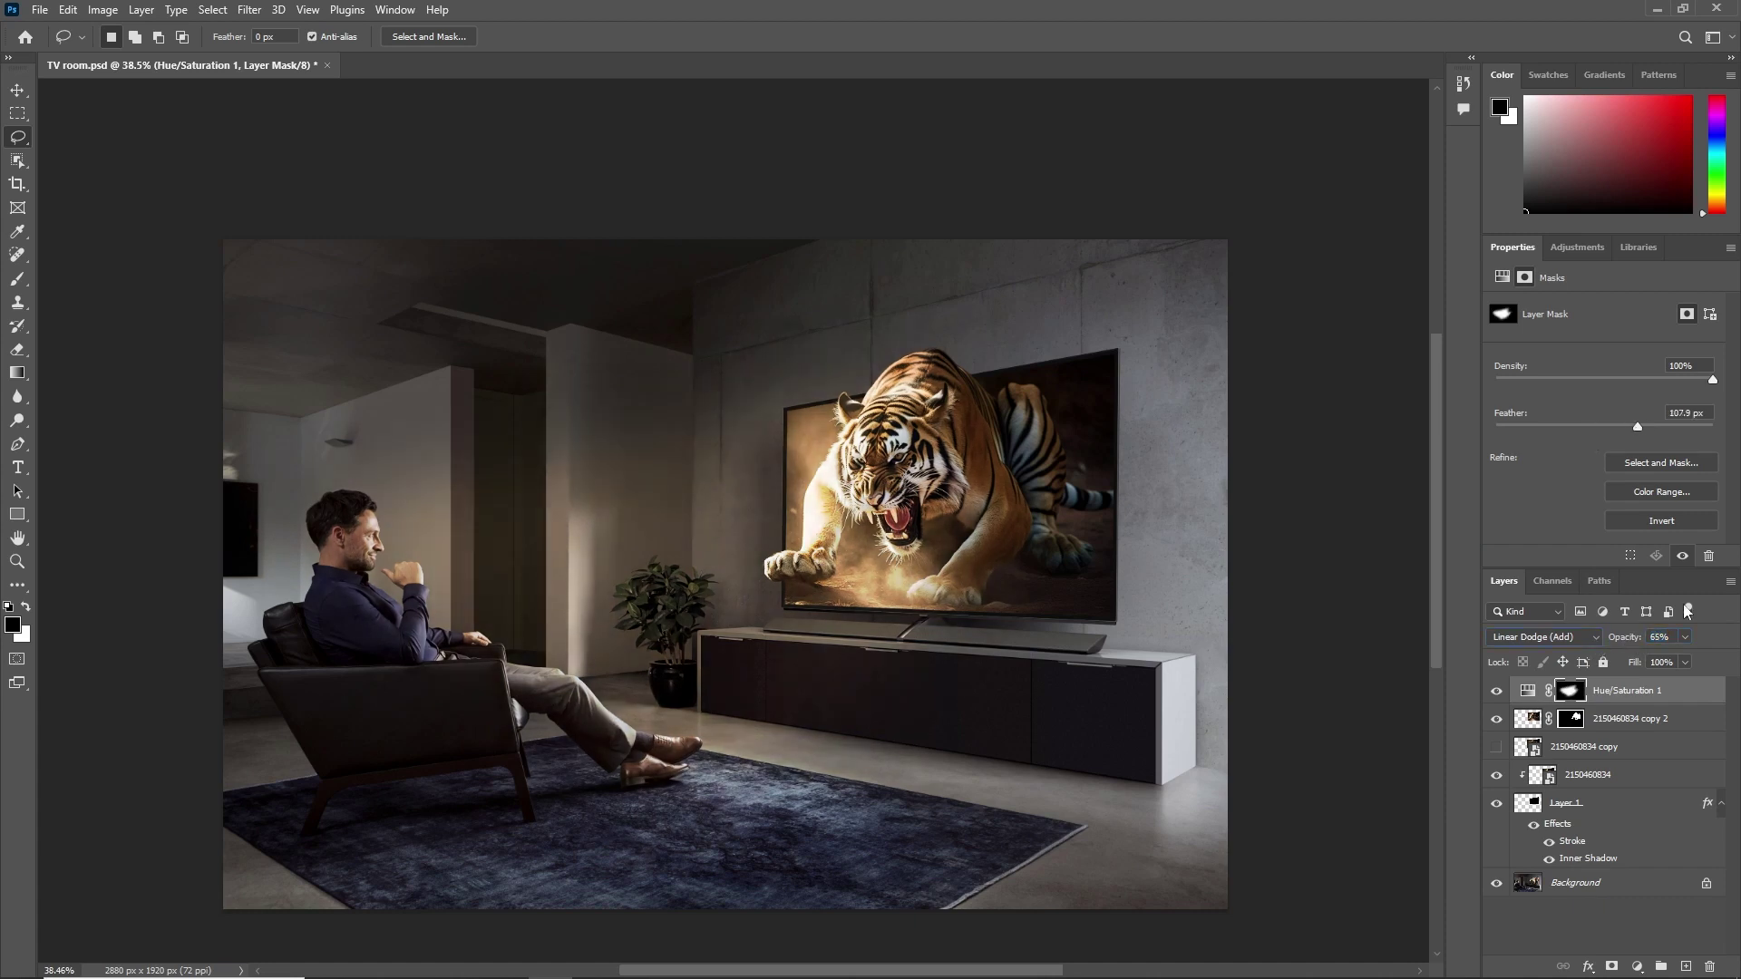
left_click_drag(1617, 642, 1653, 617)
Step: Add a Color Lookup adjustment using NightFromDay.CUBE and blend it as Soft Light at about 56% opacity
left_click(1637, 967)
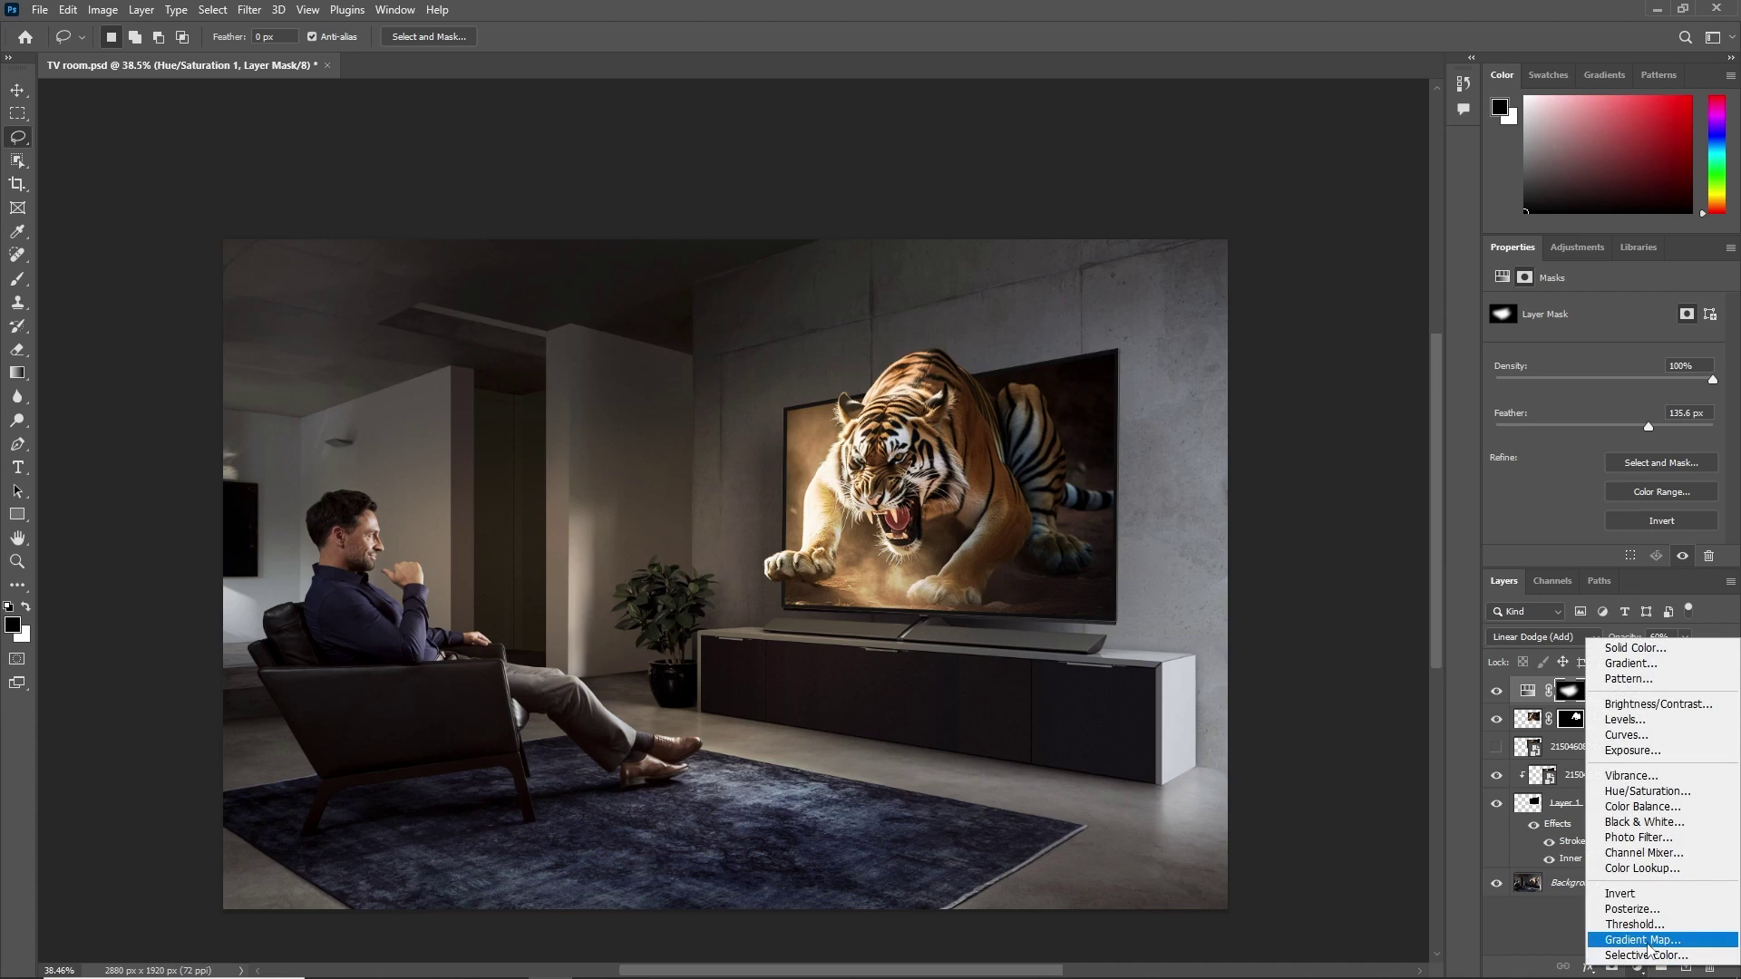
left_click(1643, 868)
left_click(1640, 309)
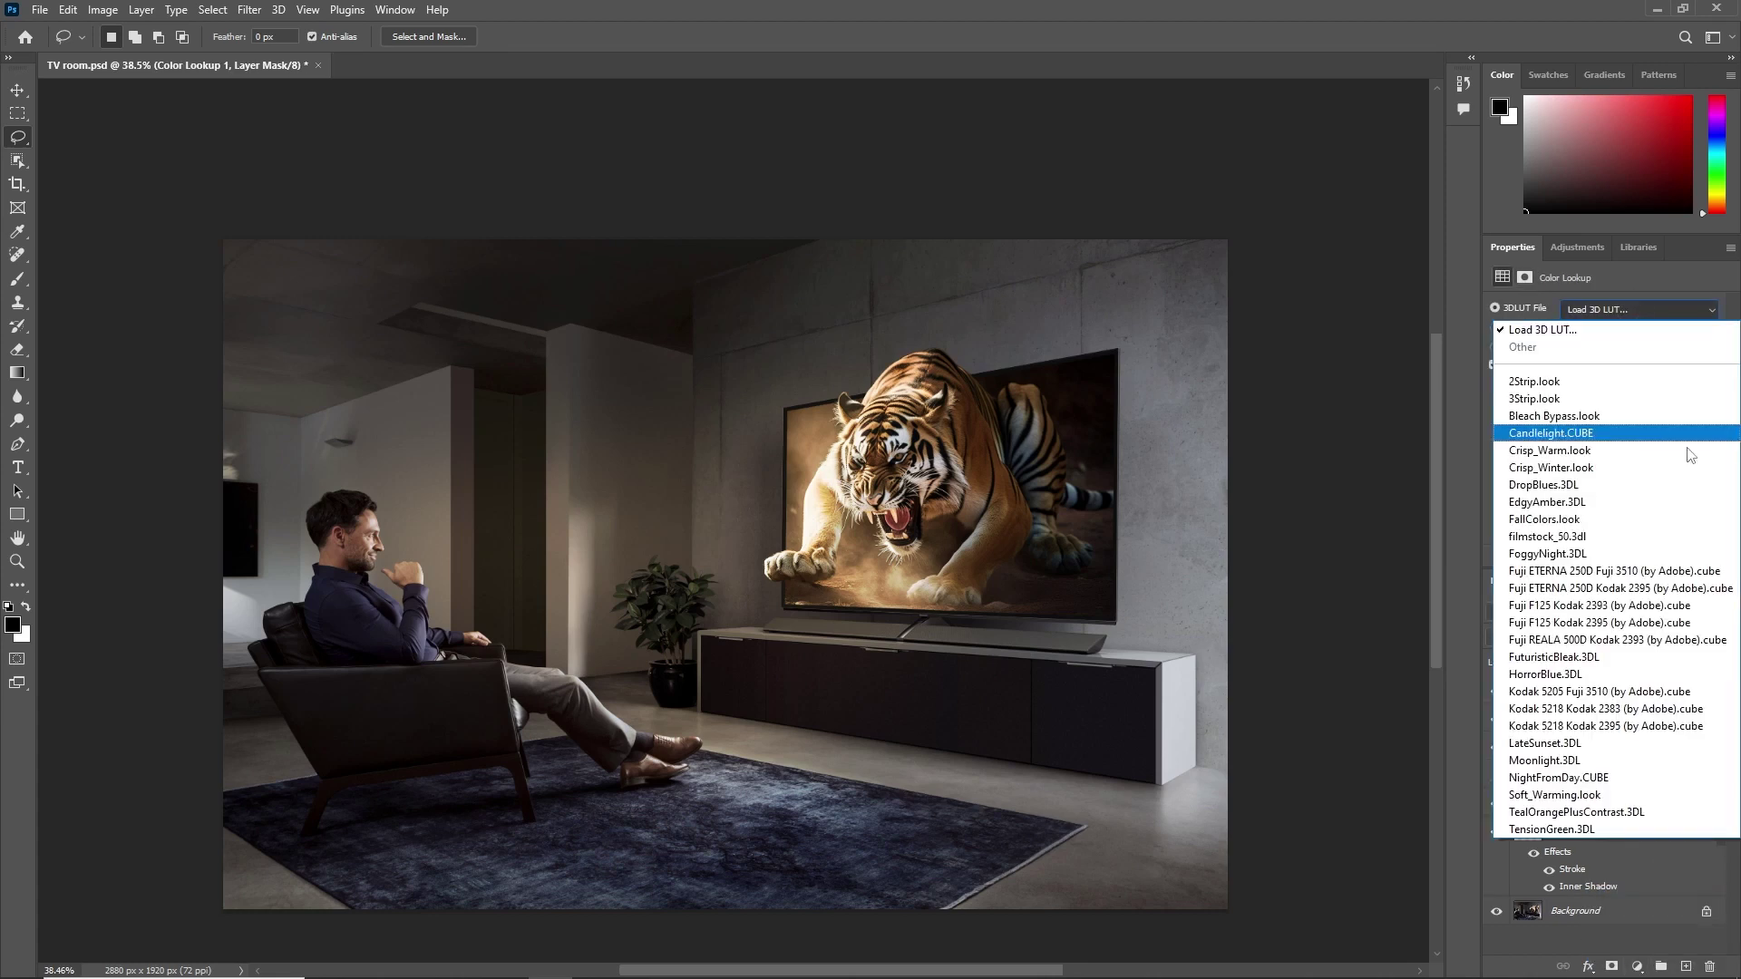
left_click(1584, 780)
left_click(1581, 637)
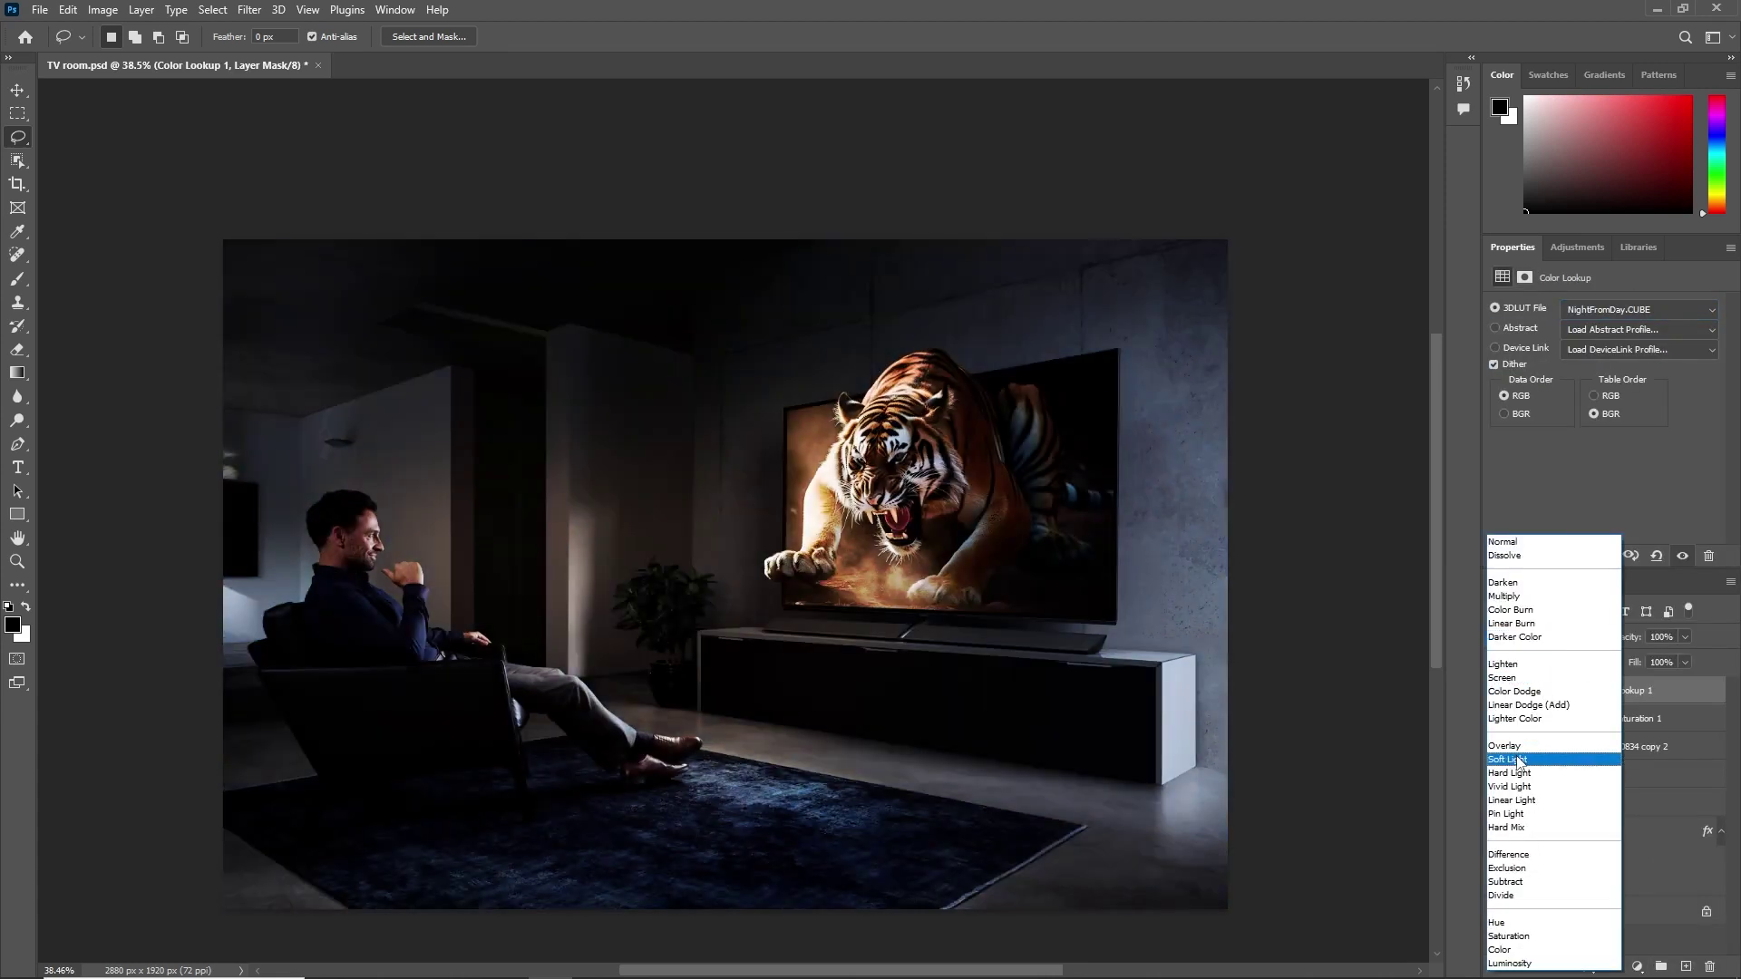
left_click(1521, 759)
left_click(1528, 746)
left_click(1623, 691)
left_click_drag(1625, 637, 1567, 653)
left_click(1496, 692)
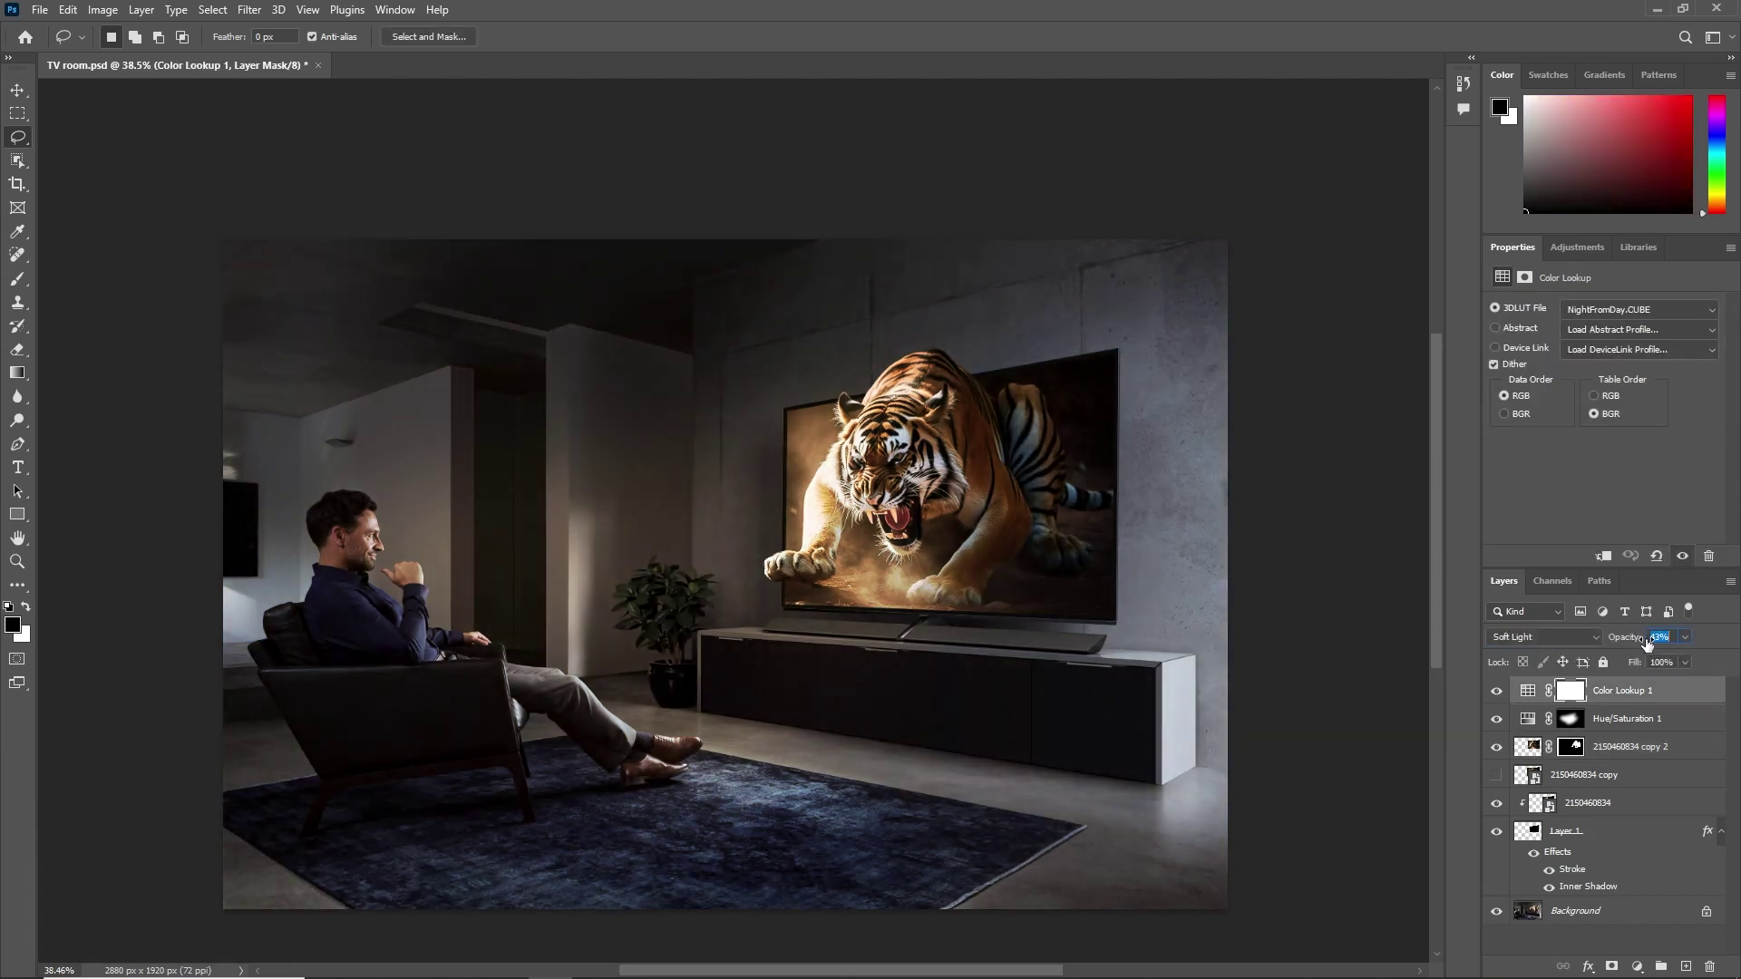
Step: Paint black on the Color Lookup mask with a soft 500 px brush between the man and the tiger, and set its opacity to 50%
left_click(1570, 690)
left_click(19, 275)
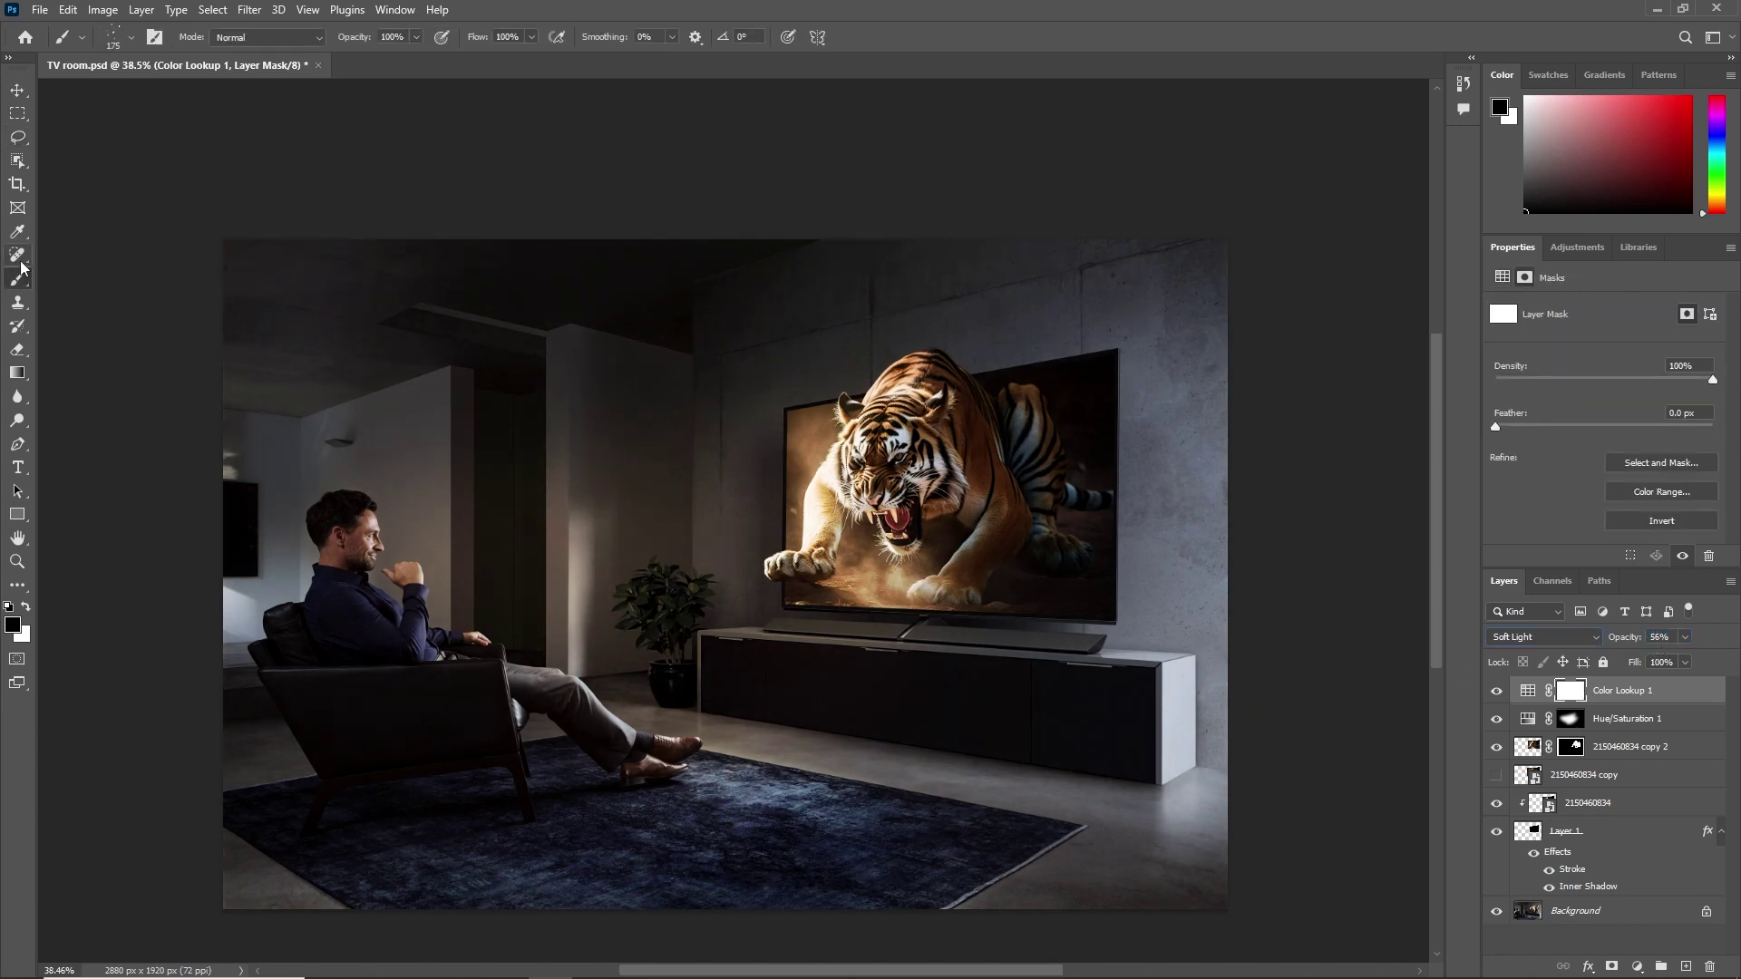
left_click(131, 38)
left_click(233, 289)
left_click(579, 31)
key("bracketright")
key("bracketright")
key("bracketright")
key("bracketright")
key("bracketright")
left_click(390, 544)
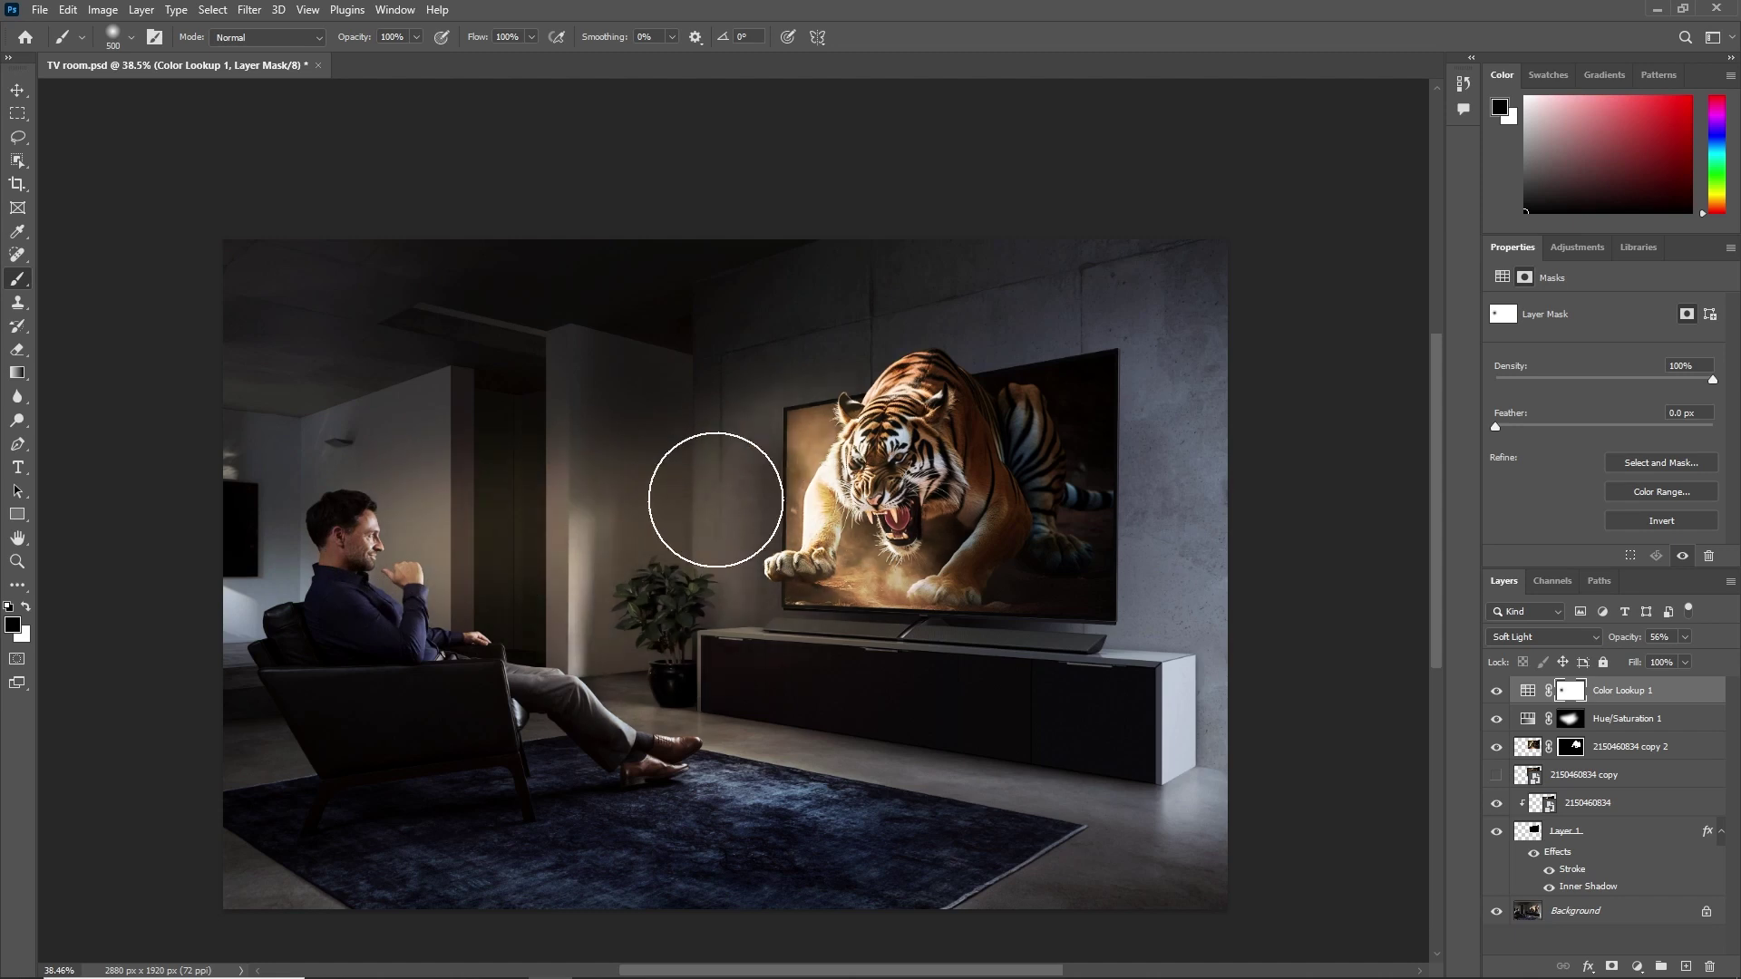
left_click_drag(716, 500, 661, 672)
left_click_drag(1625, 638, 1605, 644)
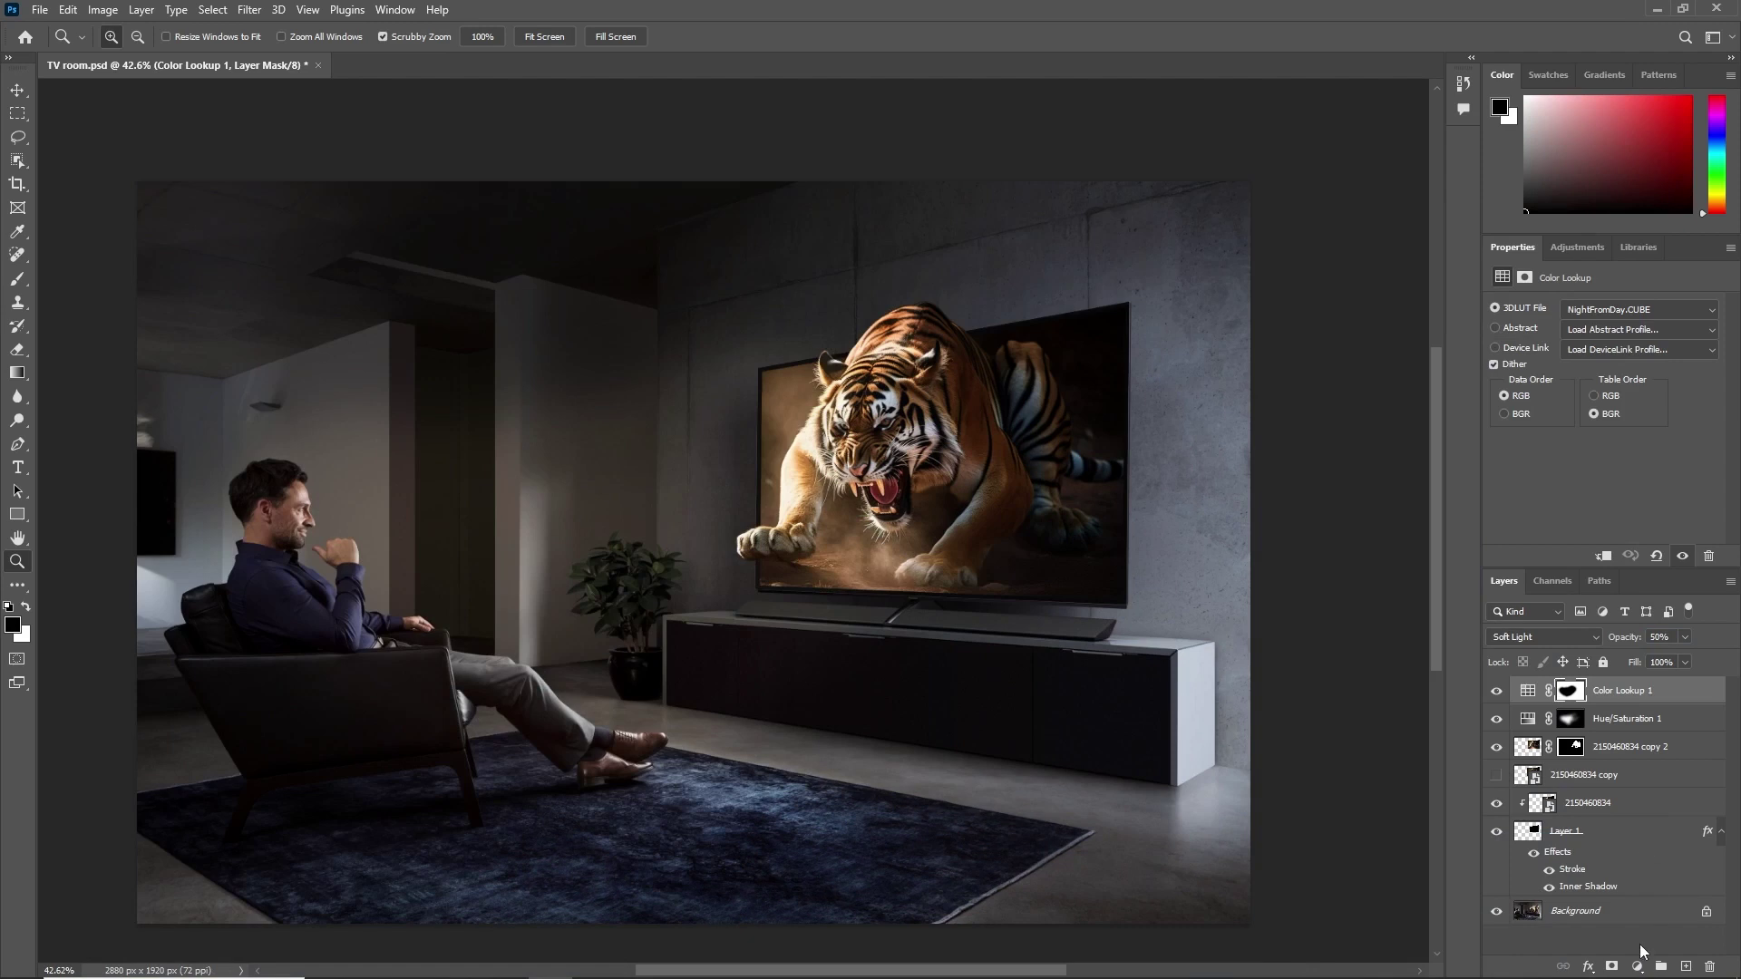
Step: Add a Gradient Map adjustment and set its dark colour stop to a saturated orange
left_click(1637, 967)
left_click(1642, 937)
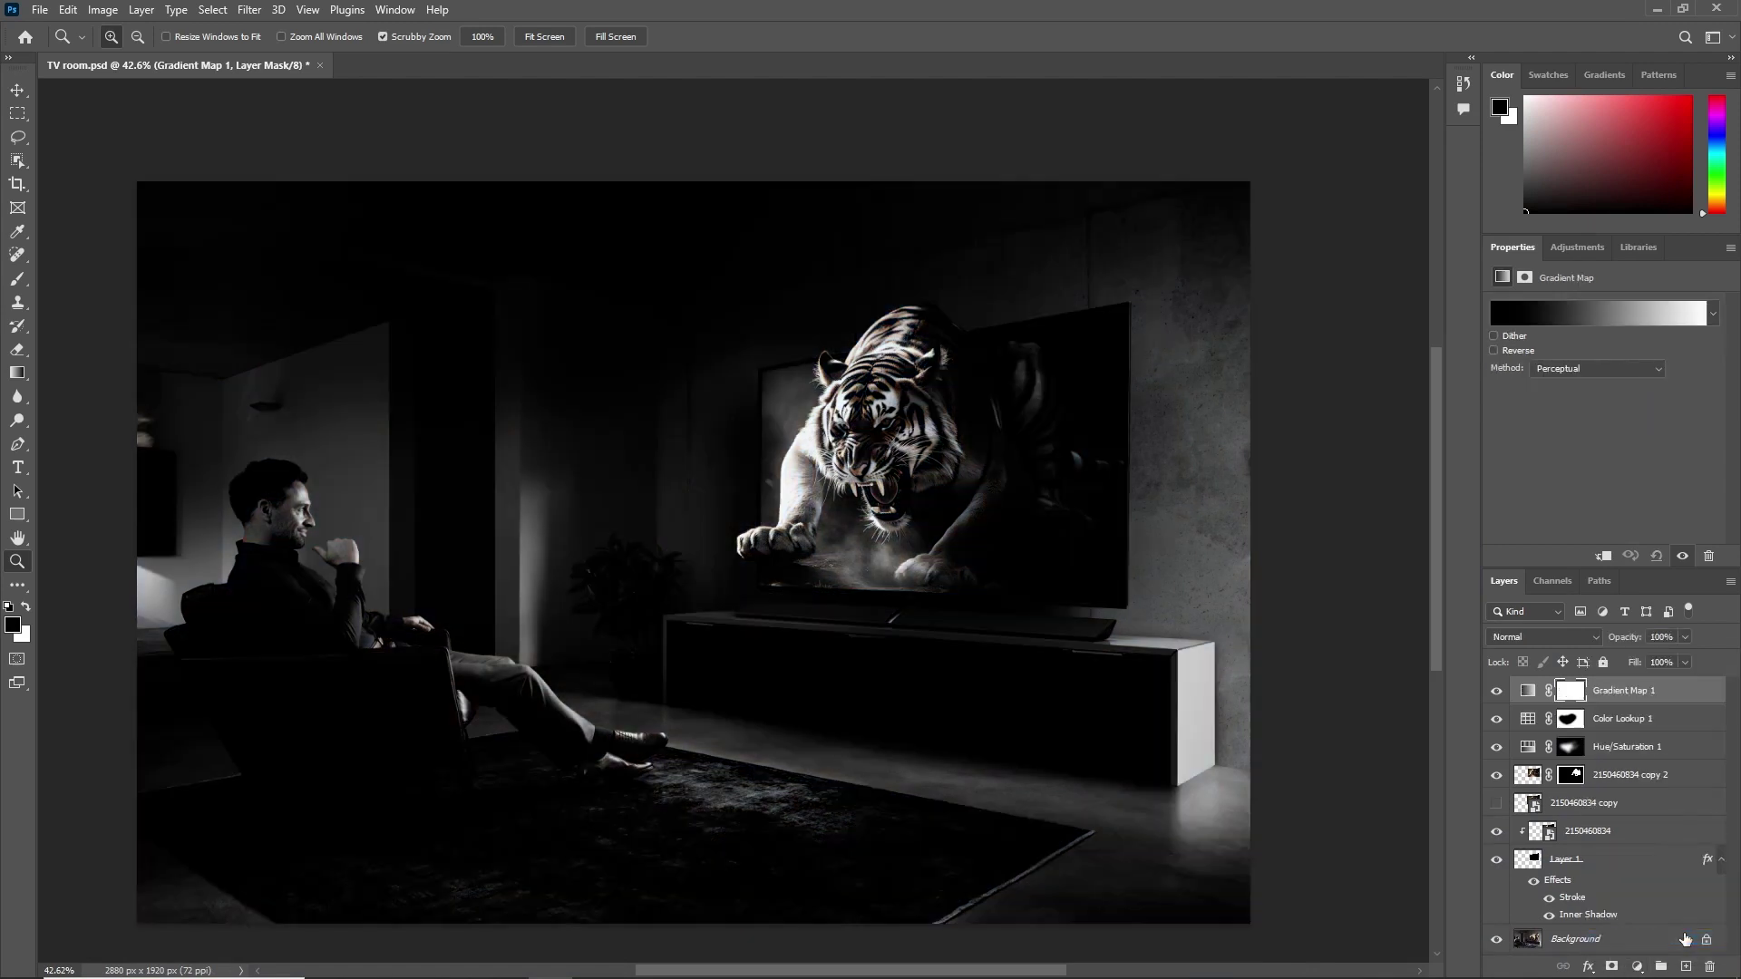
left_click(1587, 316)
double_click(1173, 502)
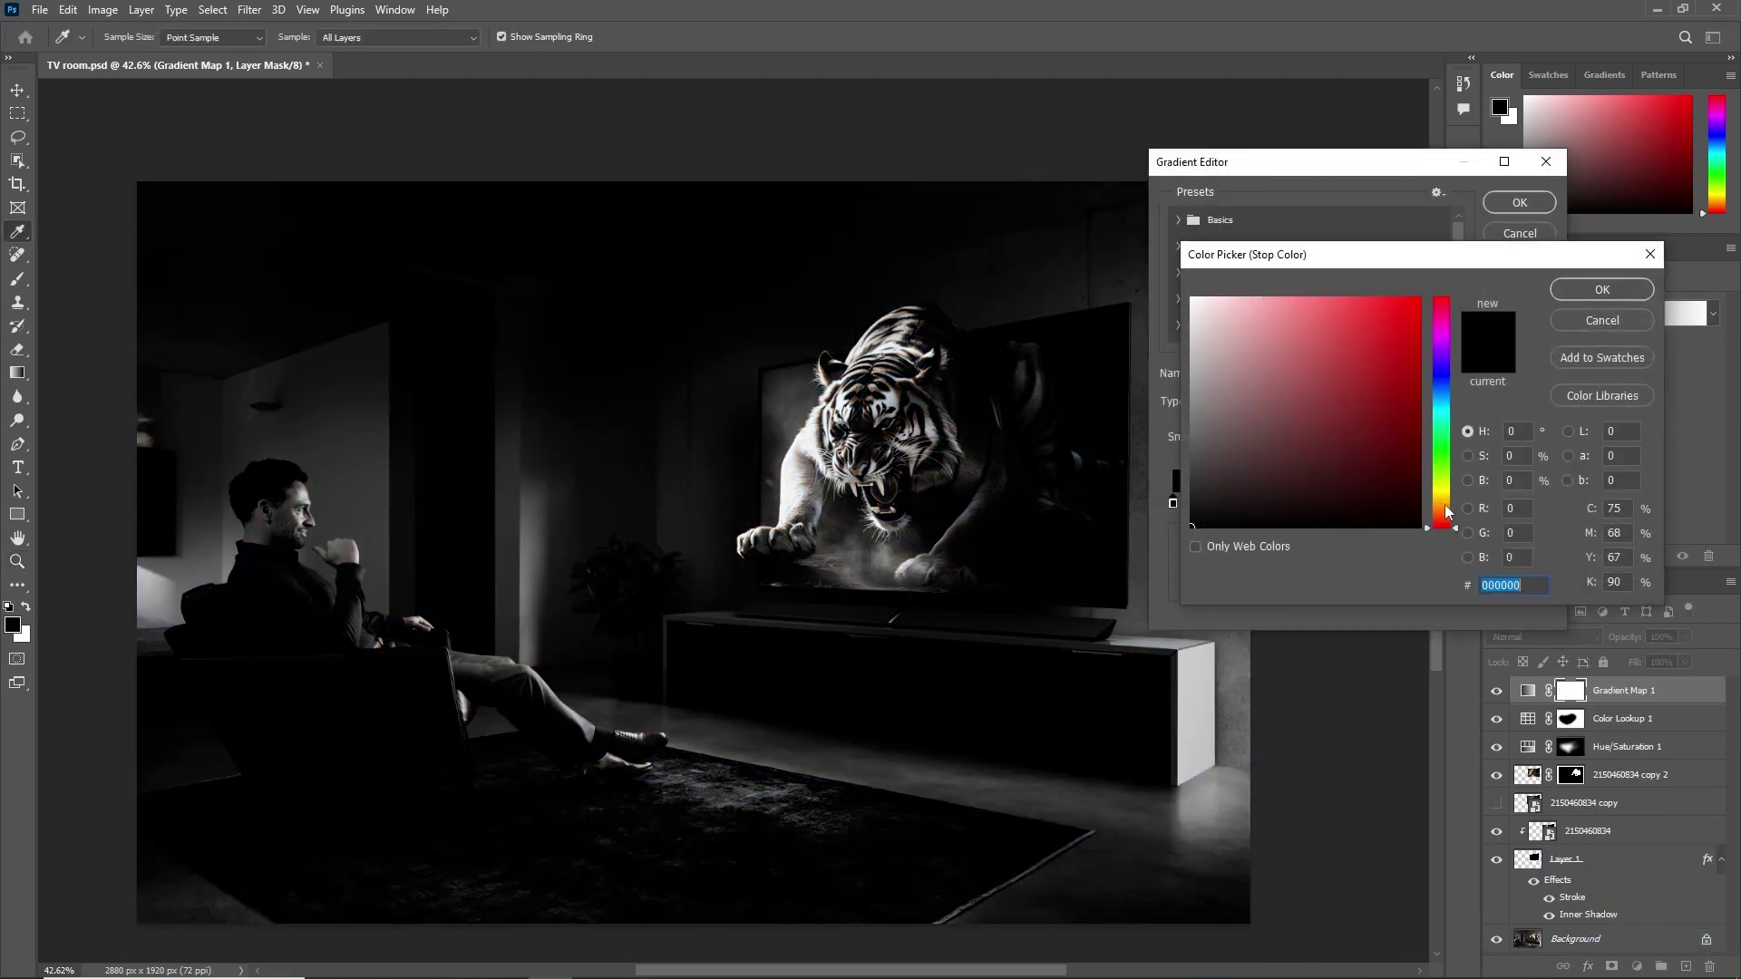
left_click_drag(1448, 532, 1448, 499)
left_click(1414, 303)
left_click(1603, 289)
Step: Set the Gradient Map's light colour stop to golden yellow and compare the gradient with its reversed direction
double_click(1539, 502)
left_click(1414, 303)
left_click(1603, 289)
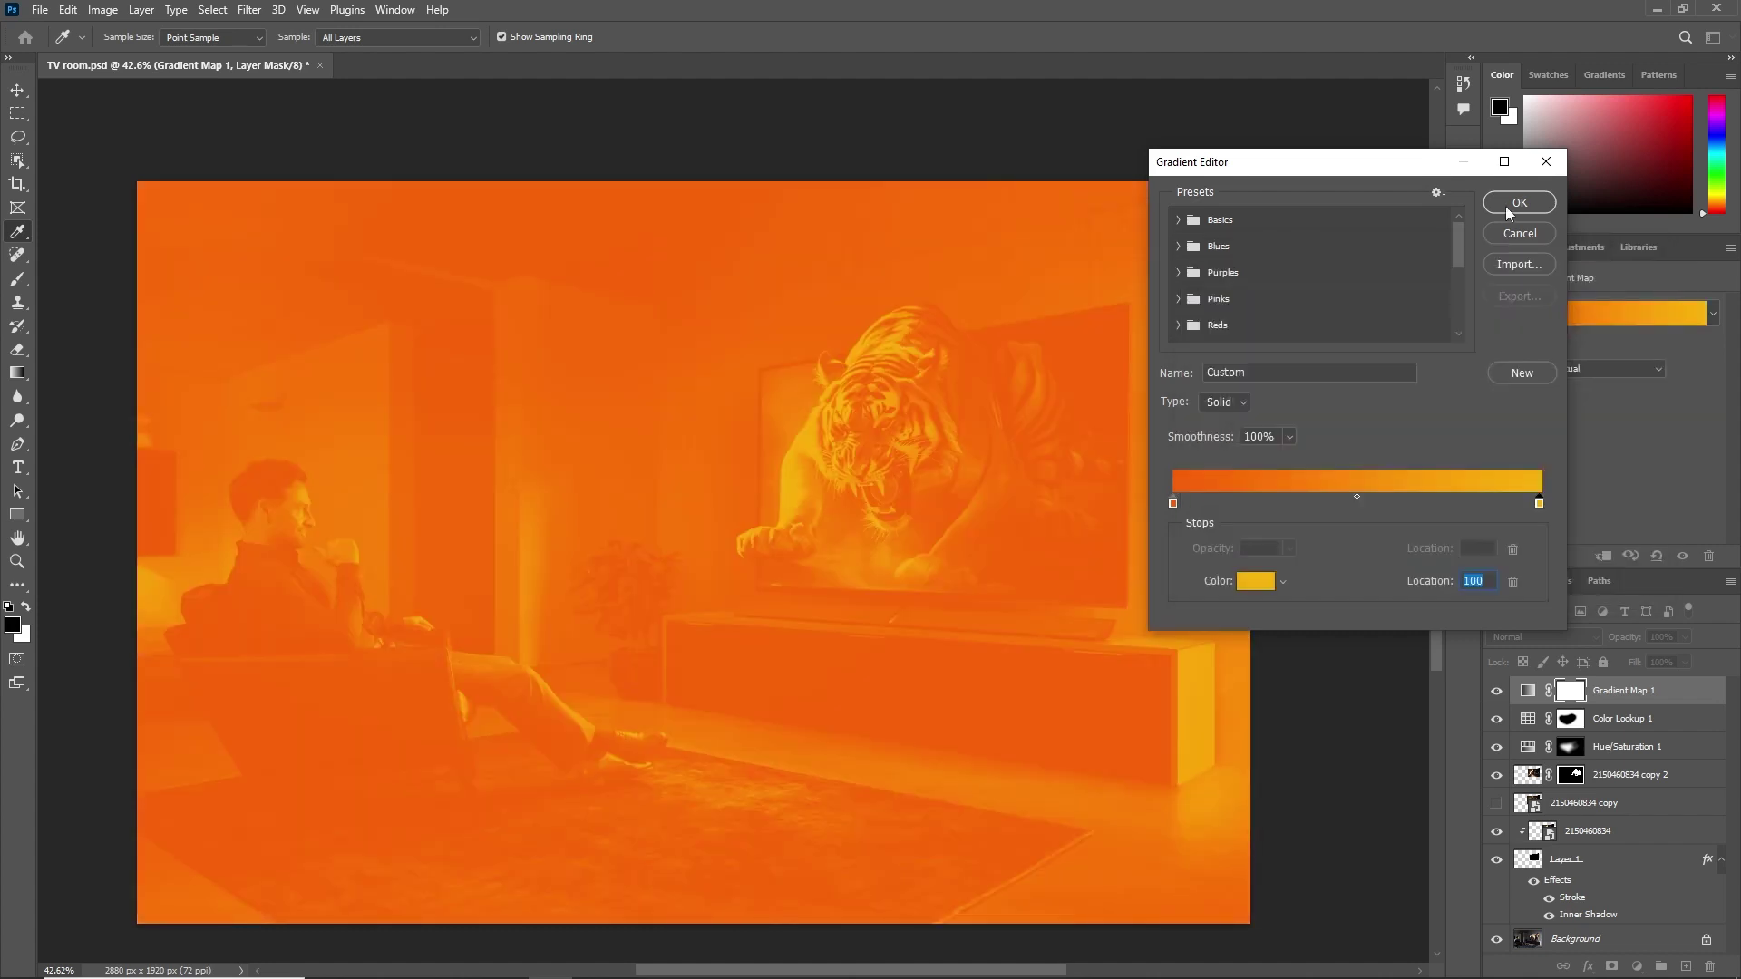
left_click(1509, 209)
left_click(1494, 350)
left_click(1494, 350)
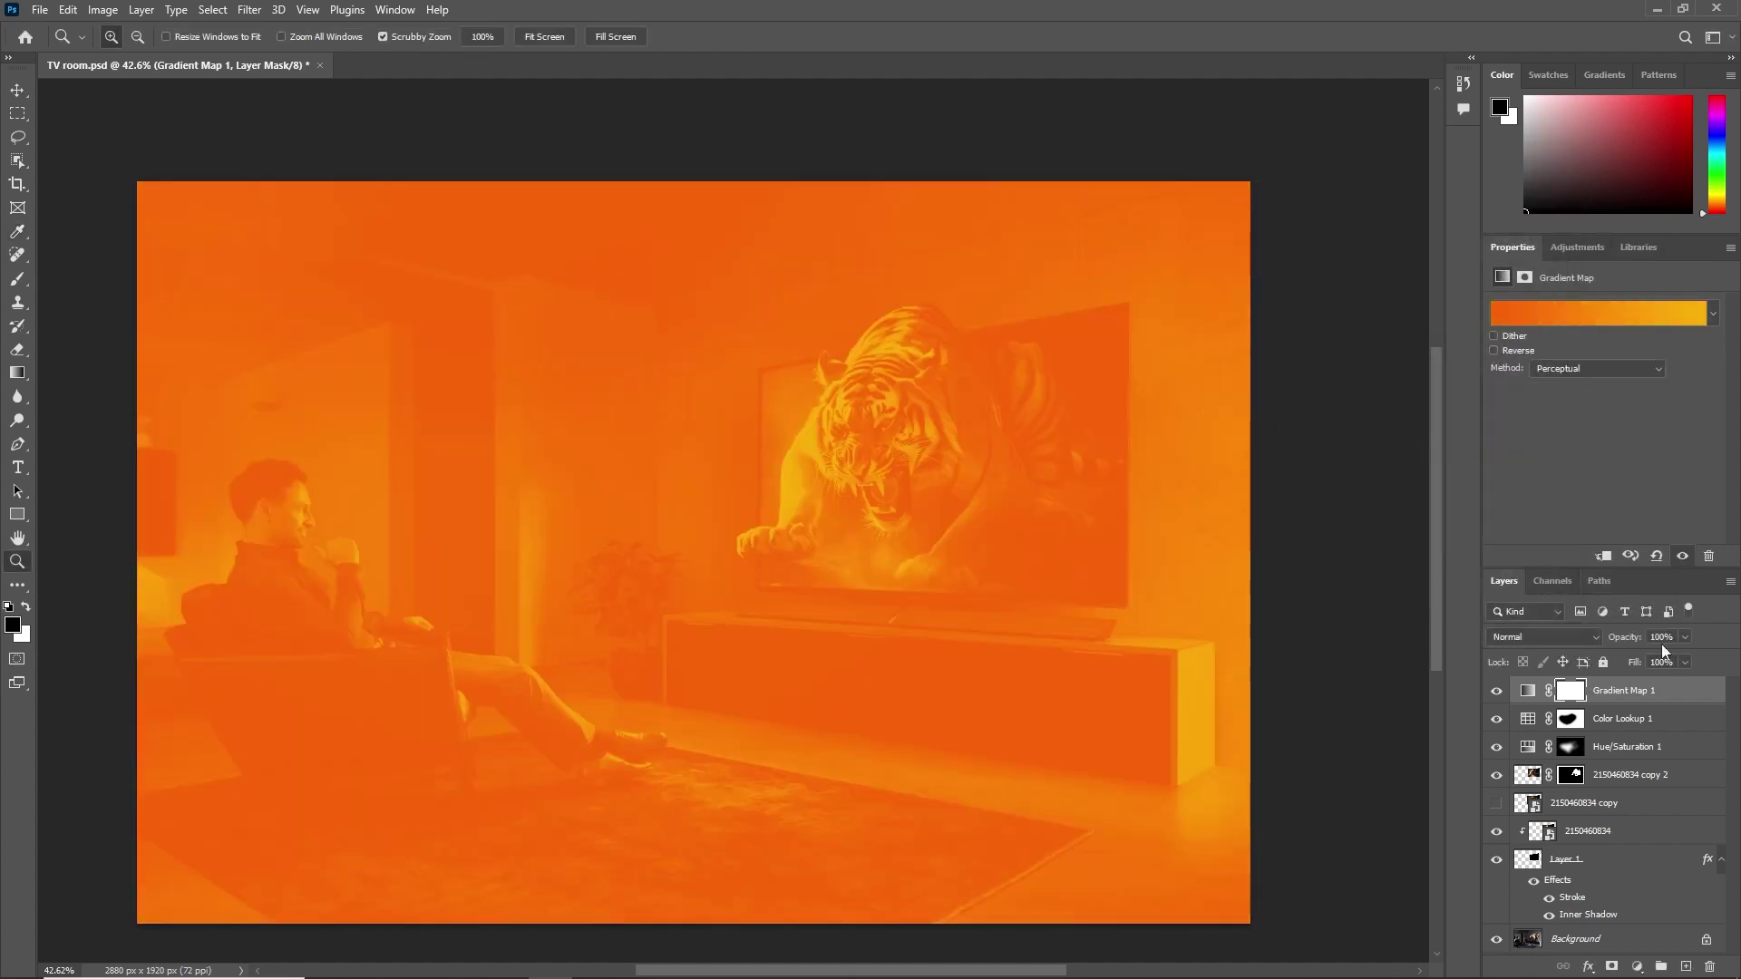
Step: Blend the Gradient Map layer as Soft Light at 65% opacity
left_click_drag(1601, 634, 1496, 654)
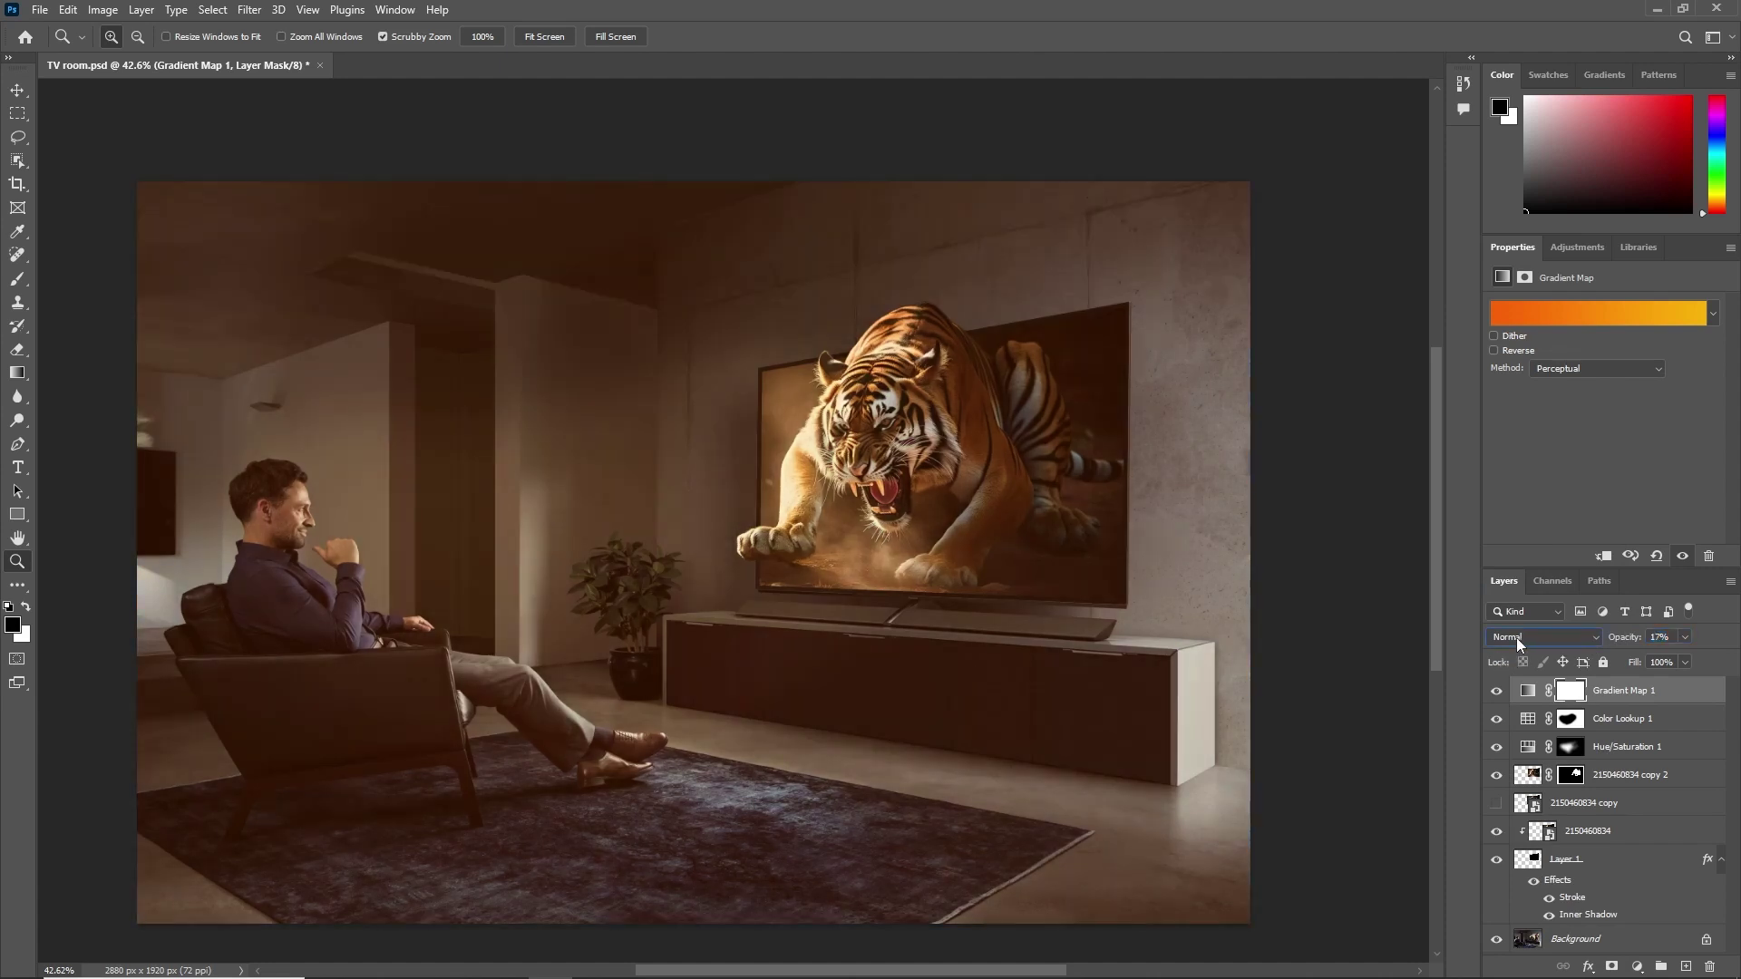
left_click(1533, 637)
left_click(1528, 758)
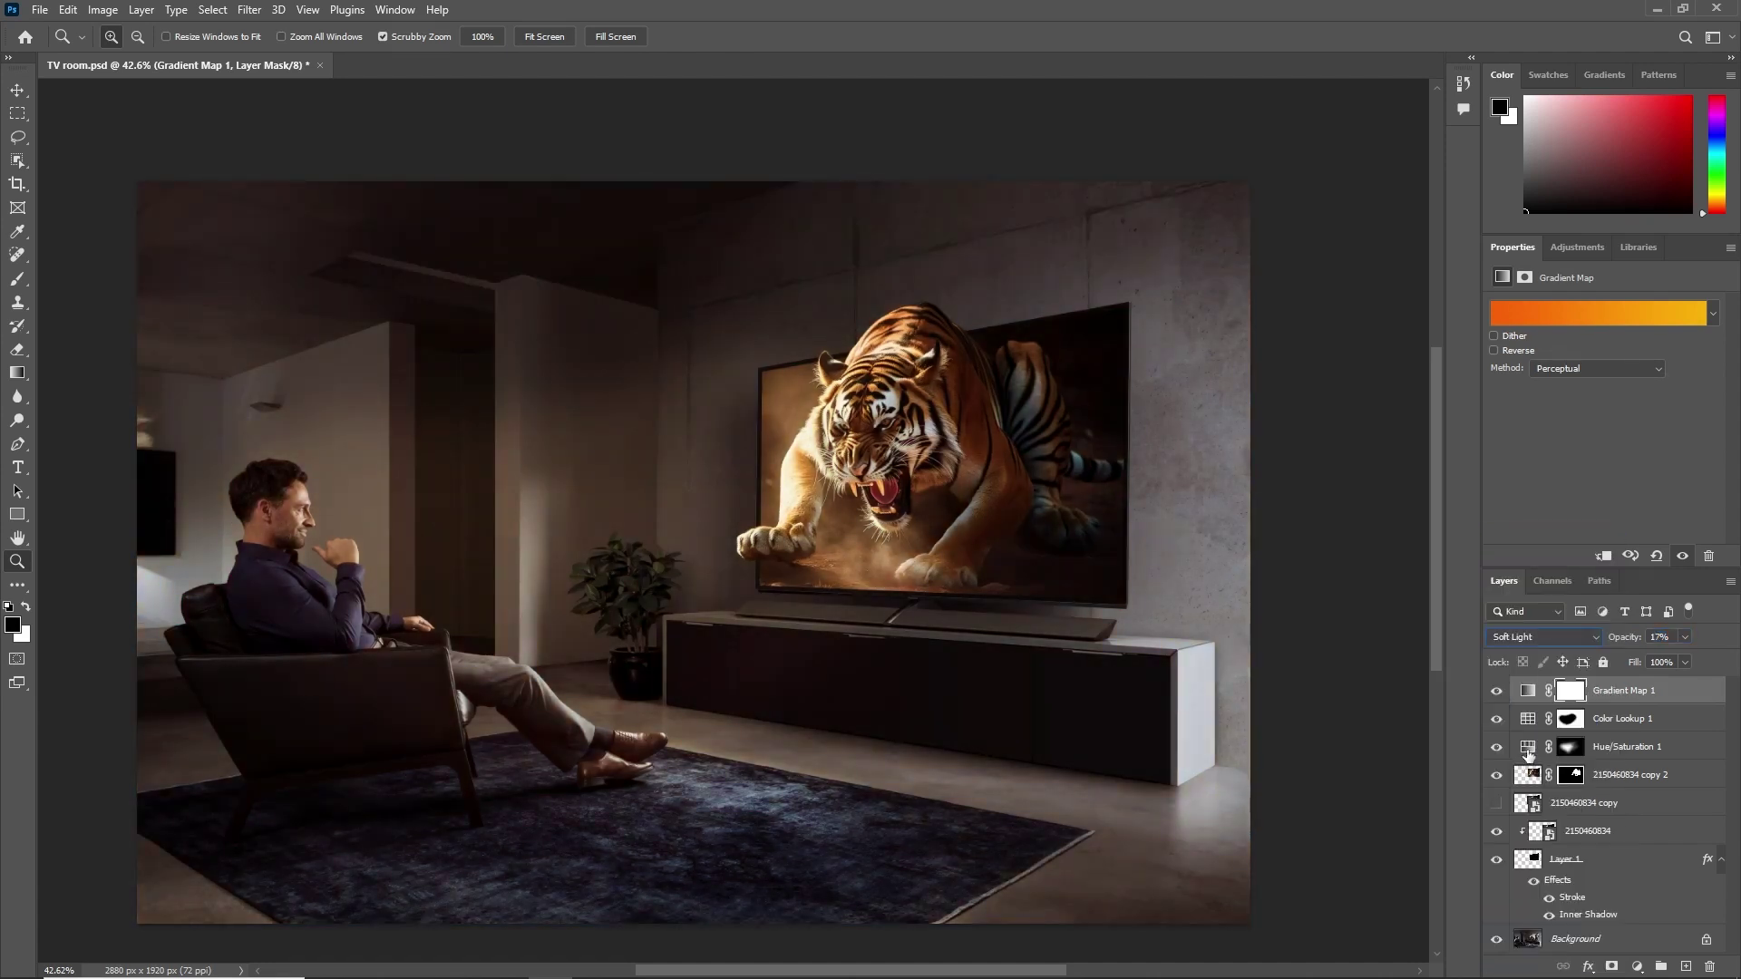
type("65")
Step: Split the Gradient Map's underlying-layer shadow blending range to about 8 / 114 and compare the layer off and on
left_click(1679, 692)
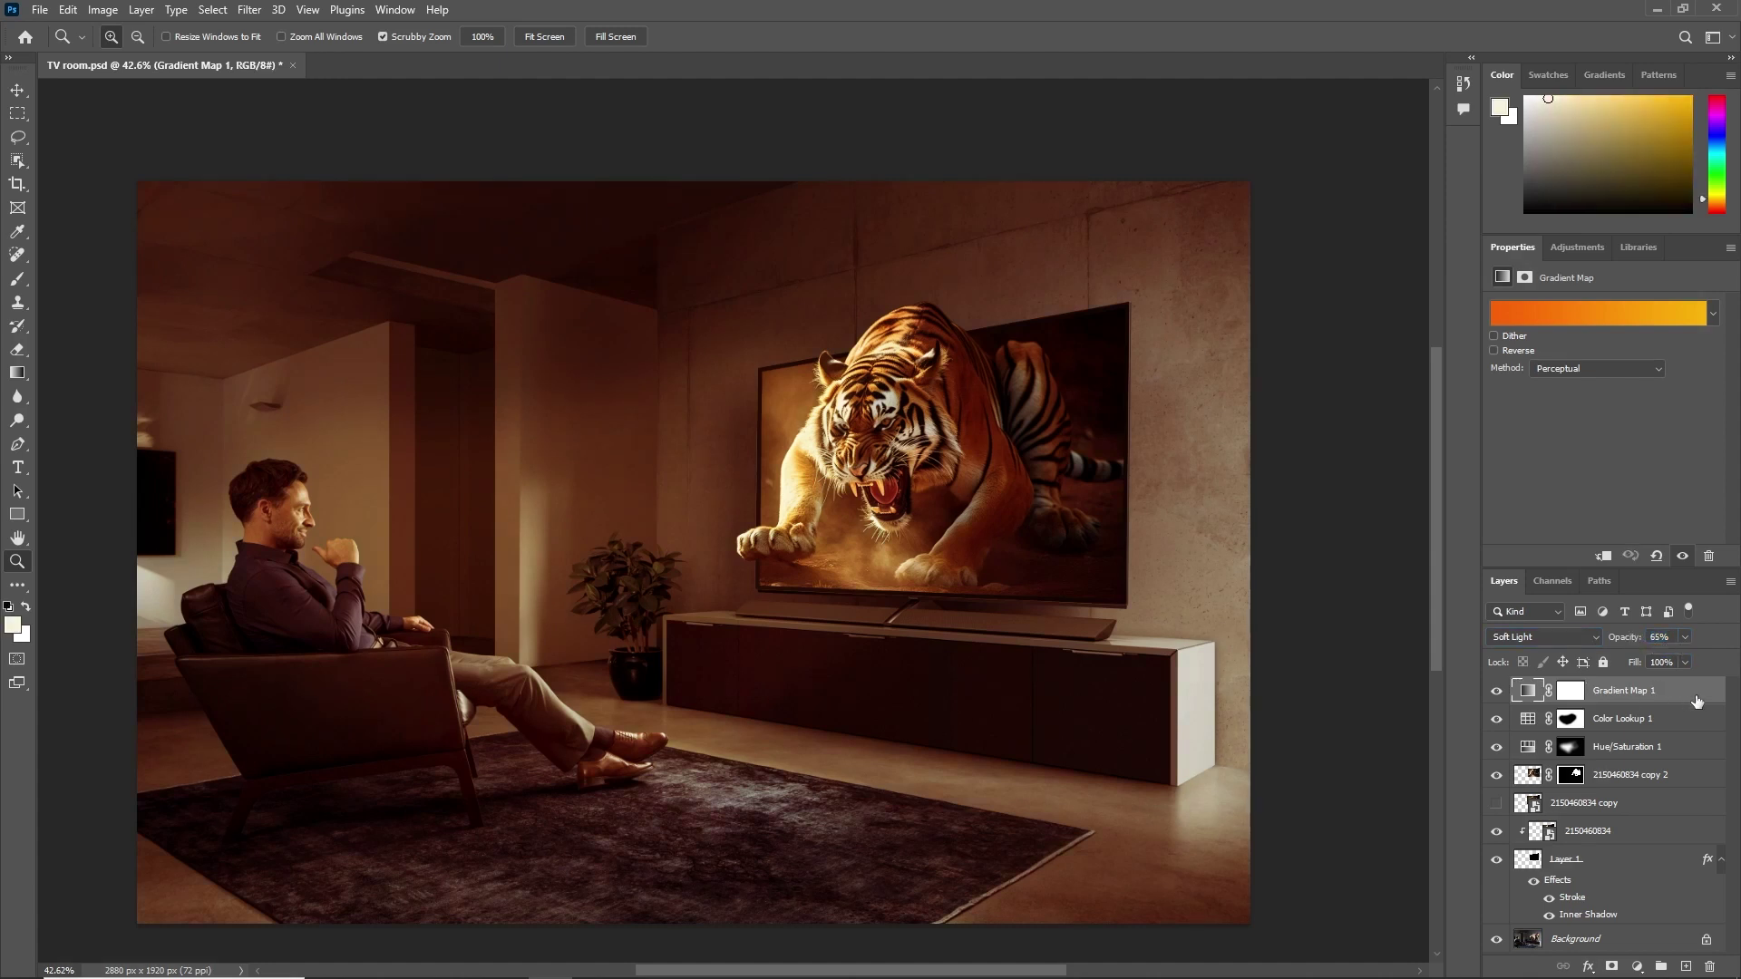
double_click(1697, 701)
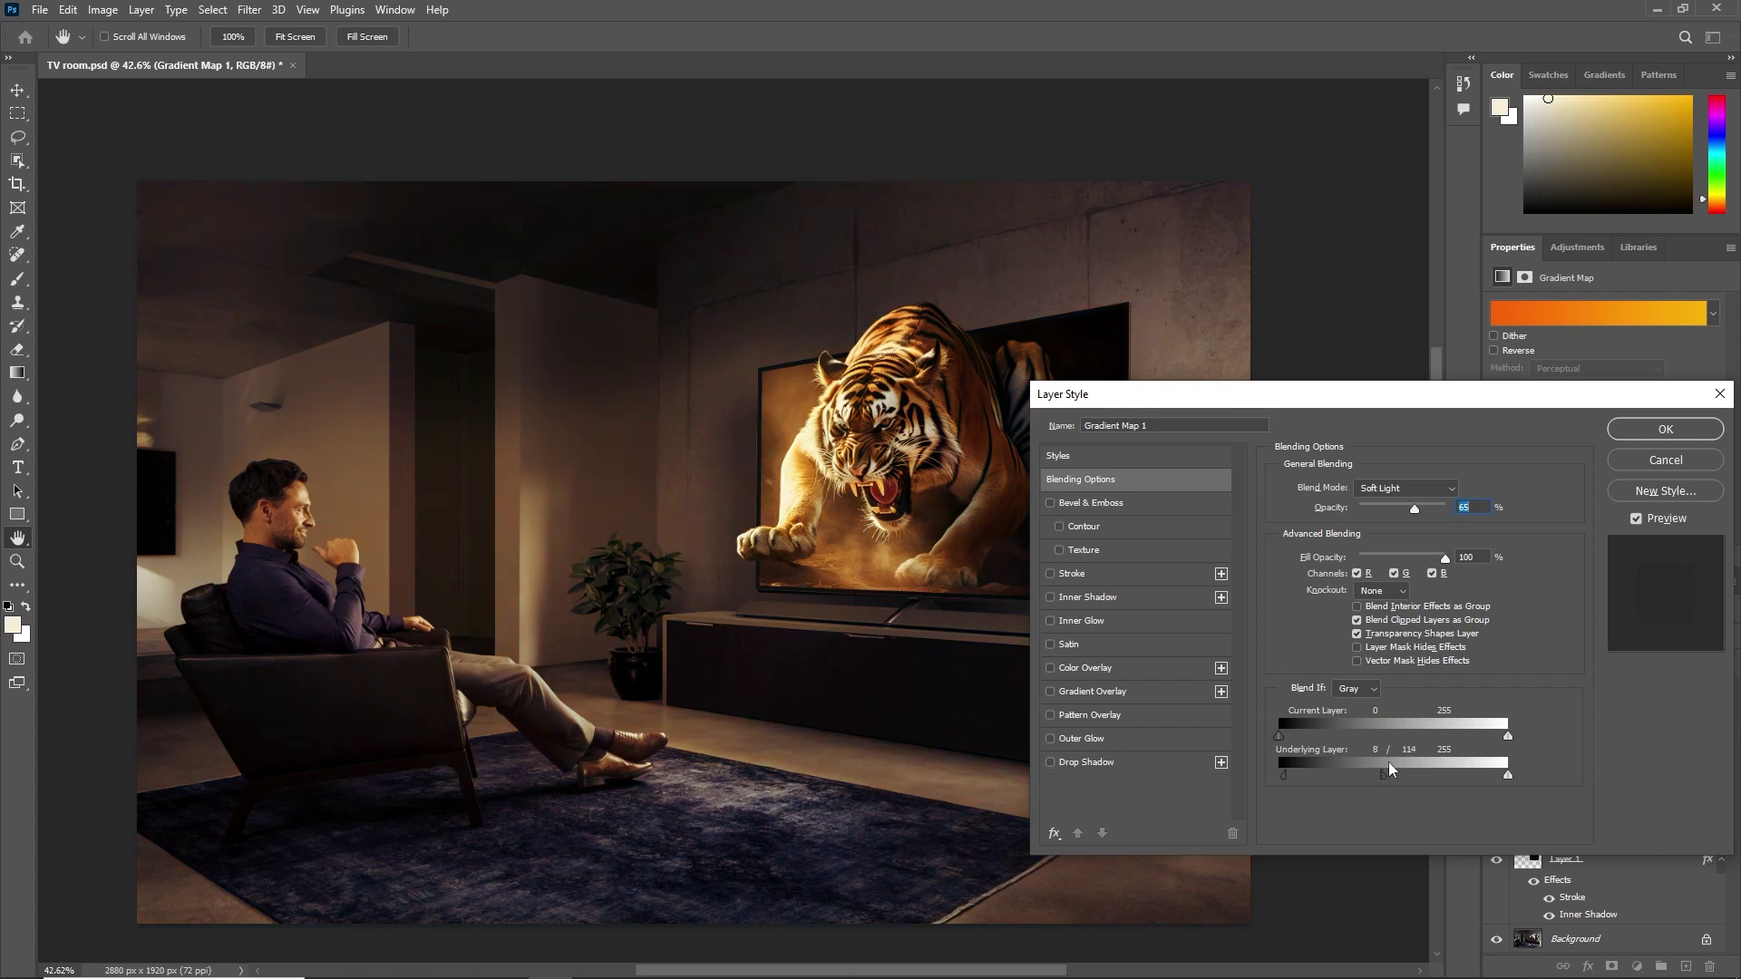
left_click(1666, 429)
left_click(1497, 692)
left_click(1497, 692)
Step: Add a second Color Lookup adjustment using FoggyNight.3DL and blend it as Soft Light at 25% opacity
left_click(1636, 967)
left_click(1624, 866)
left_click(1611, 310)
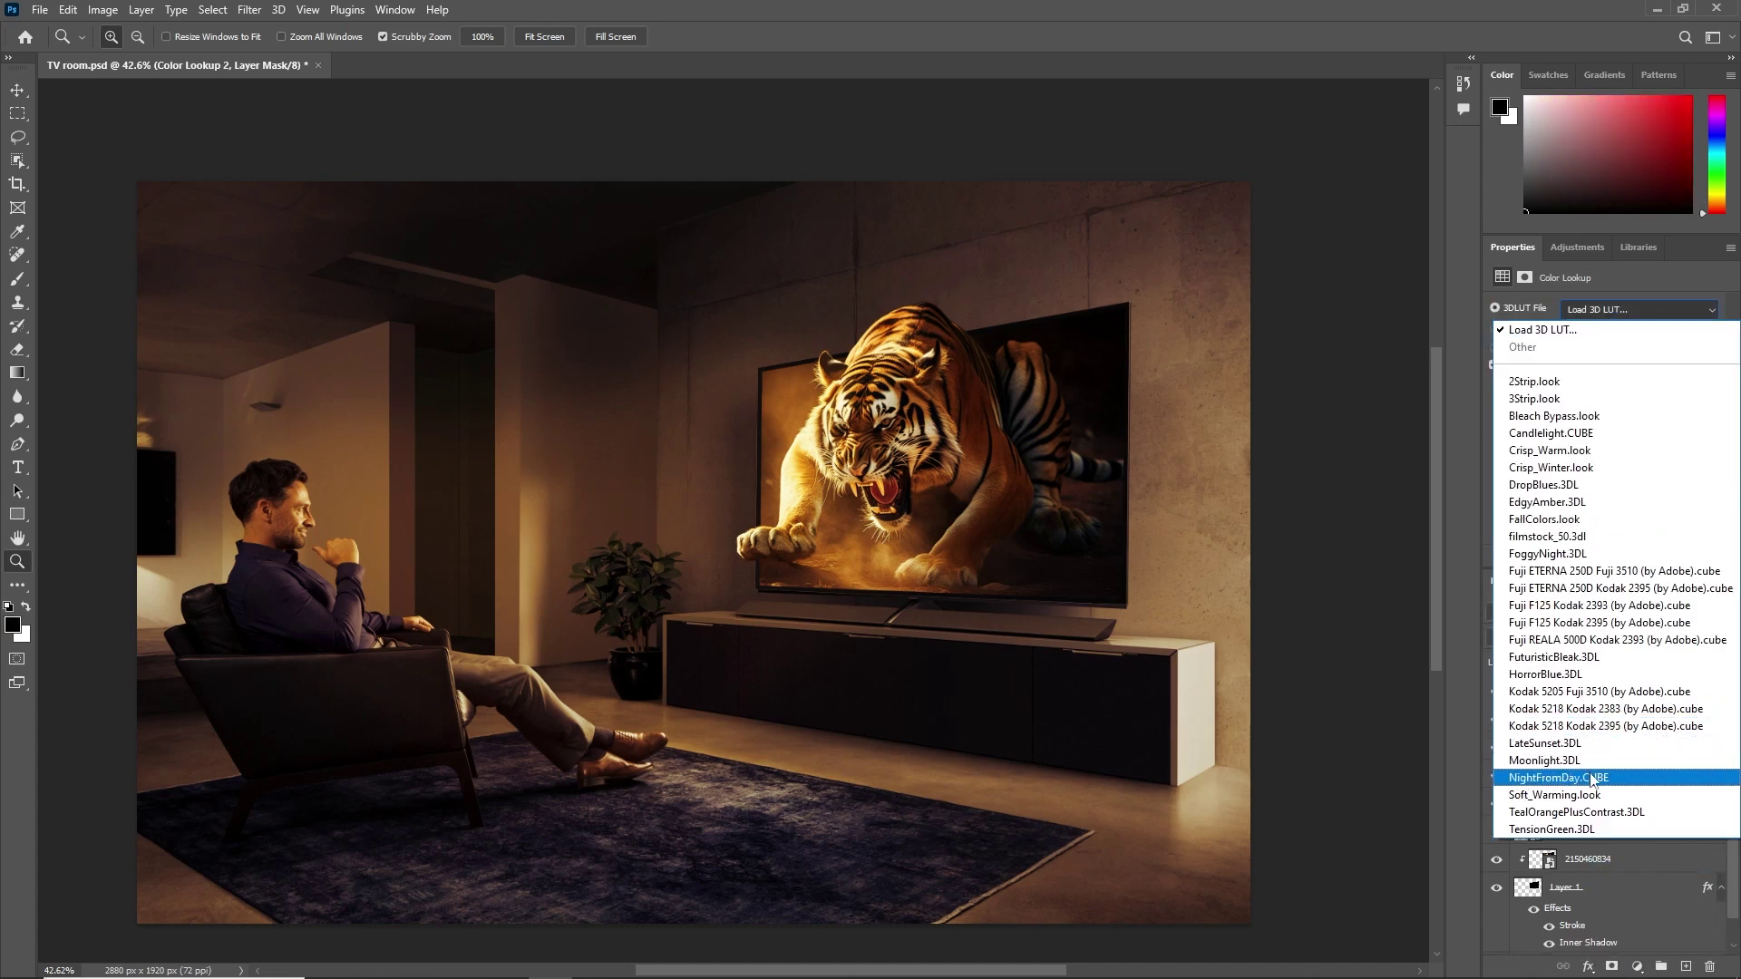
left_click(1581, 553)
left_click(1591, 640)
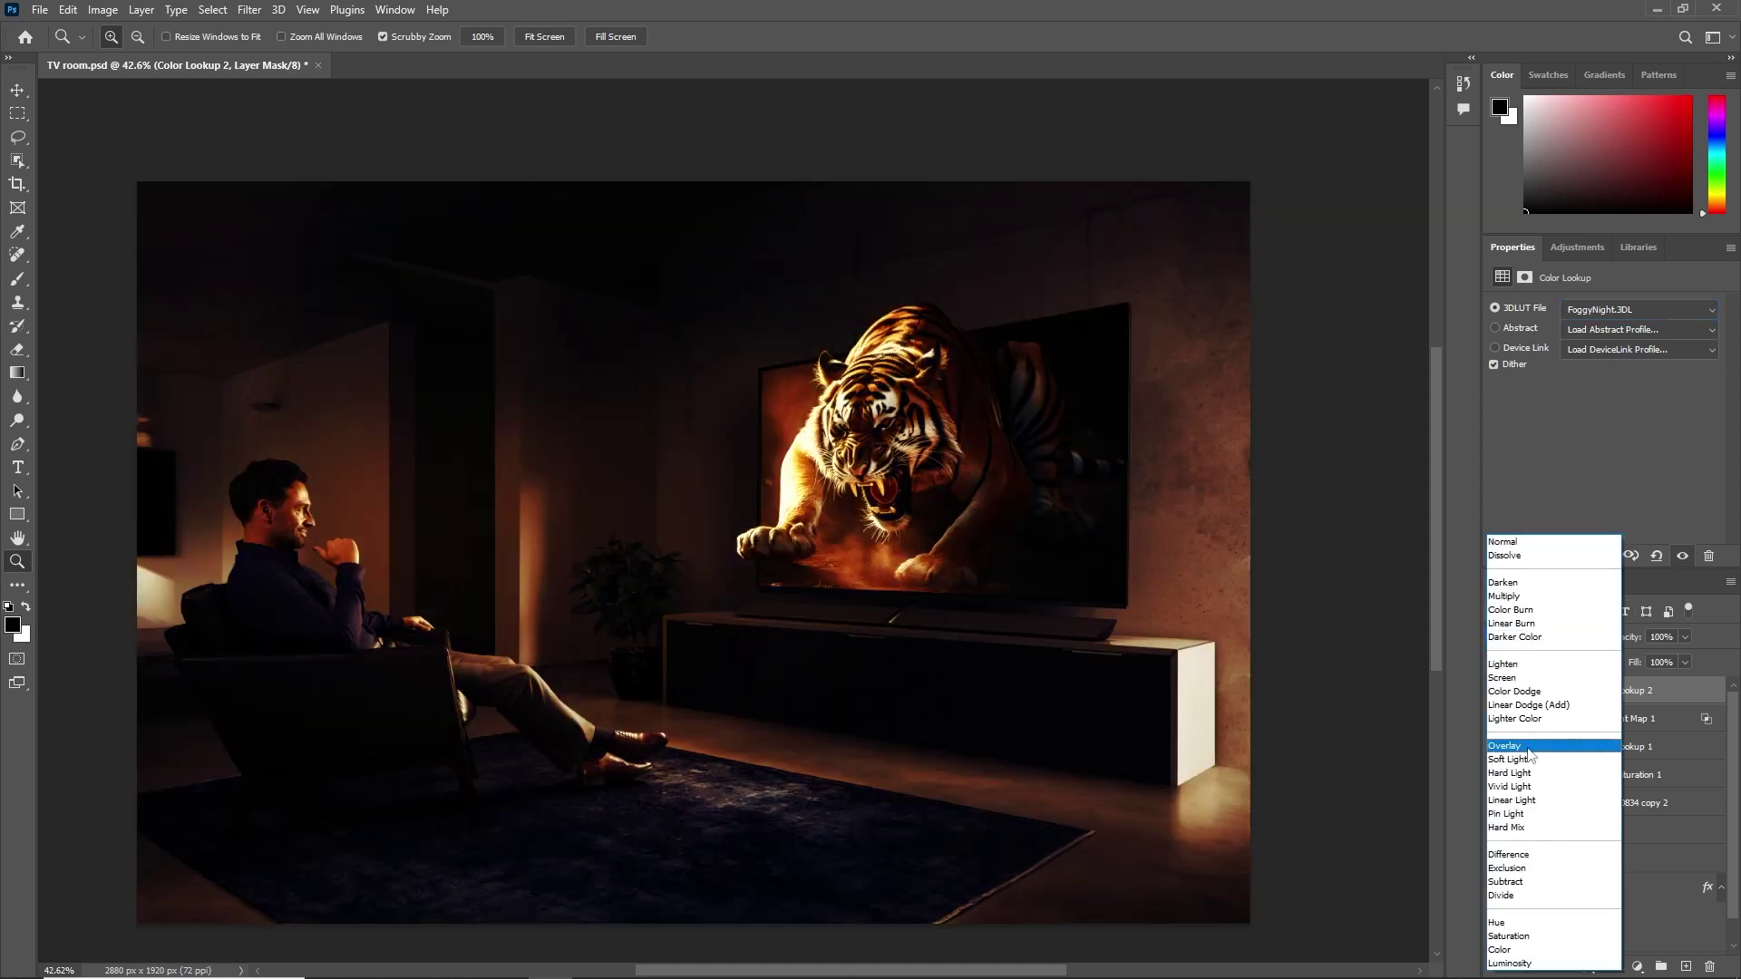
left_click(1530, 759)
type("16")
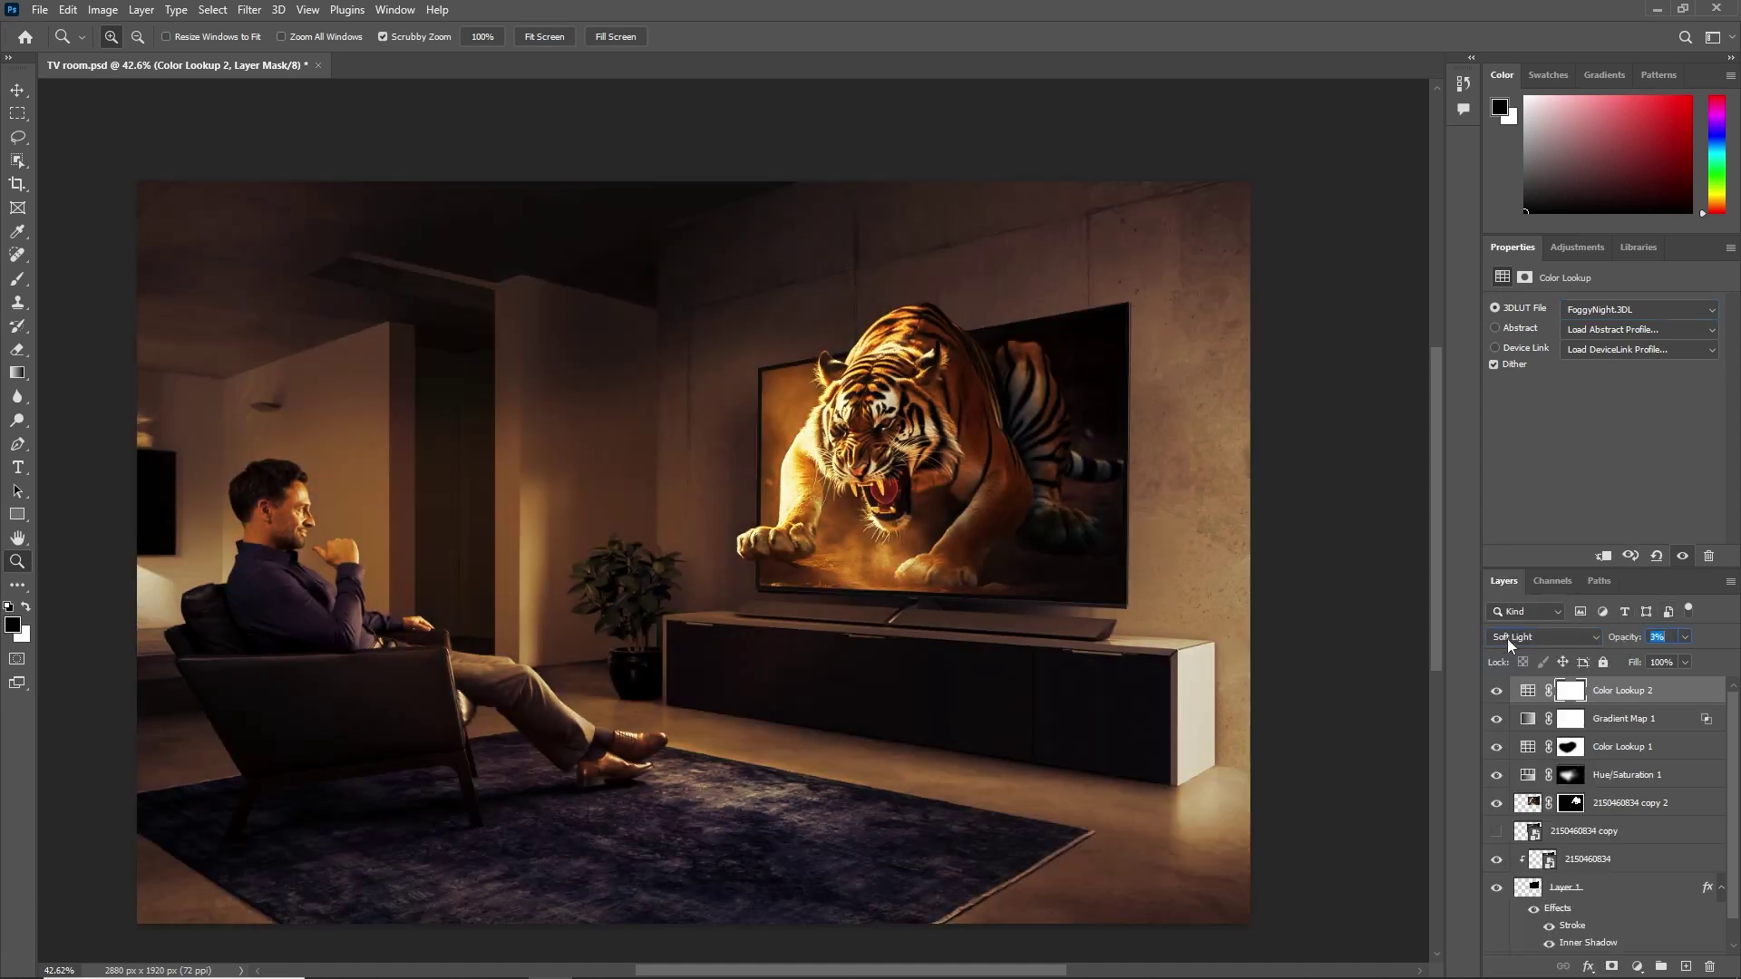
key("Return")
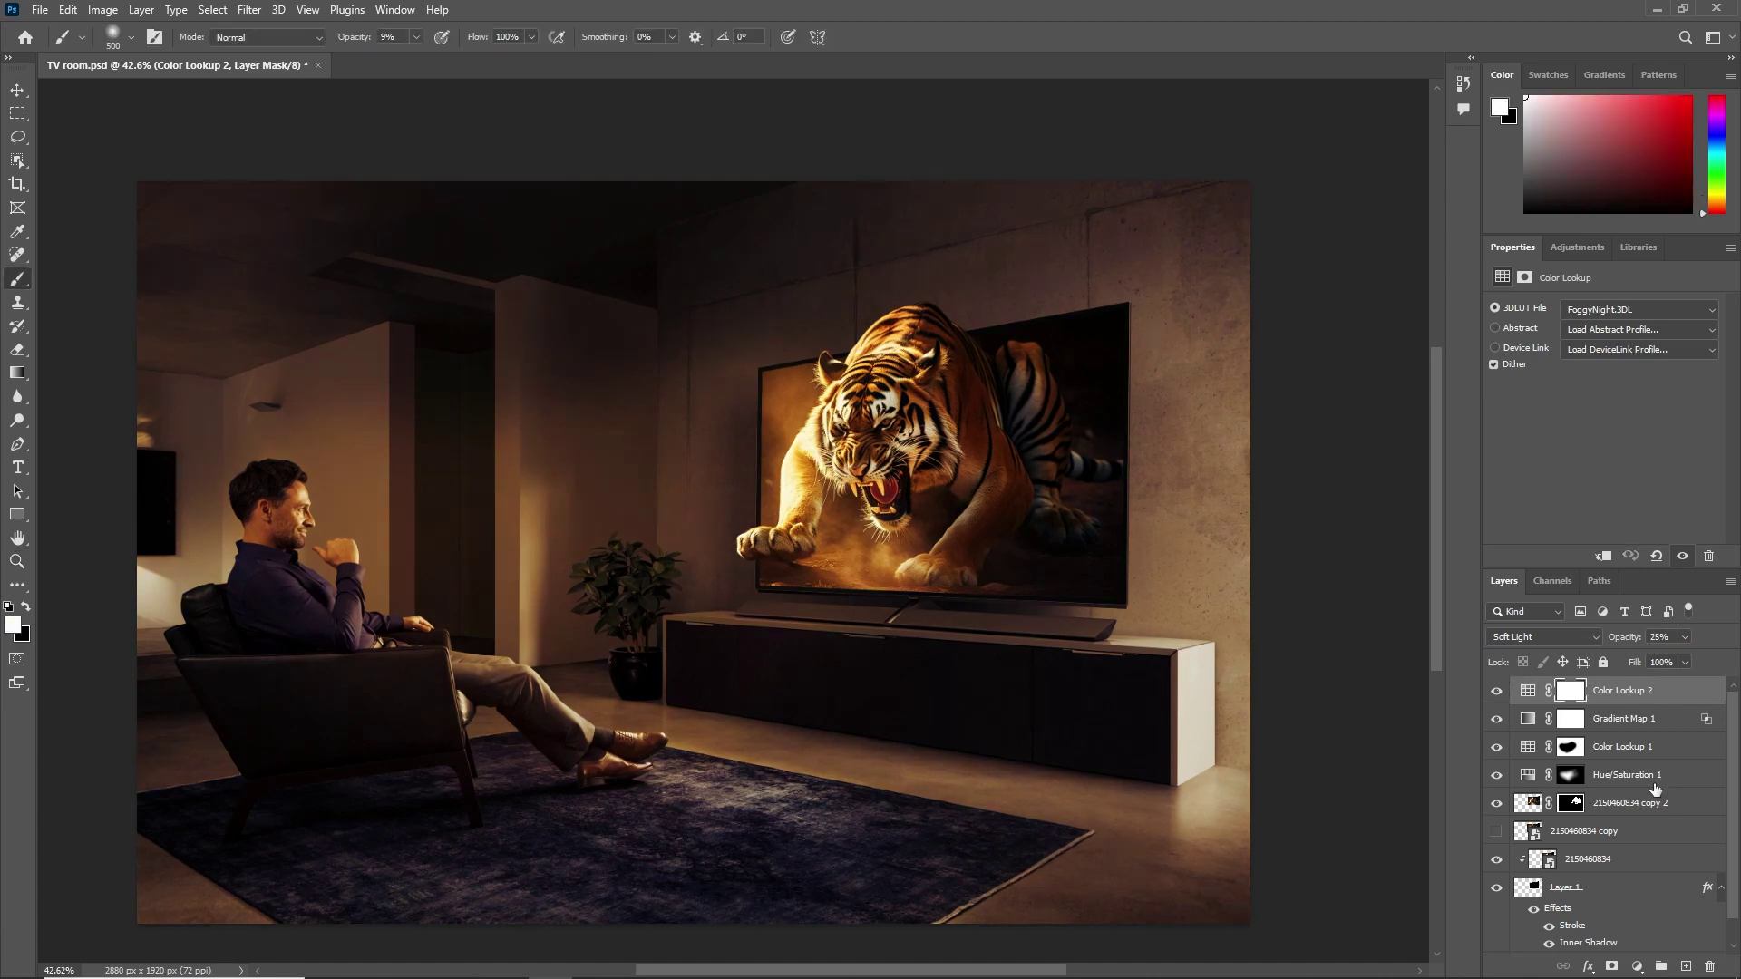
Step: Group the four adjustment layers, and create a merged smart object of the whole image above the group
left_click(1655, 786, "shift")
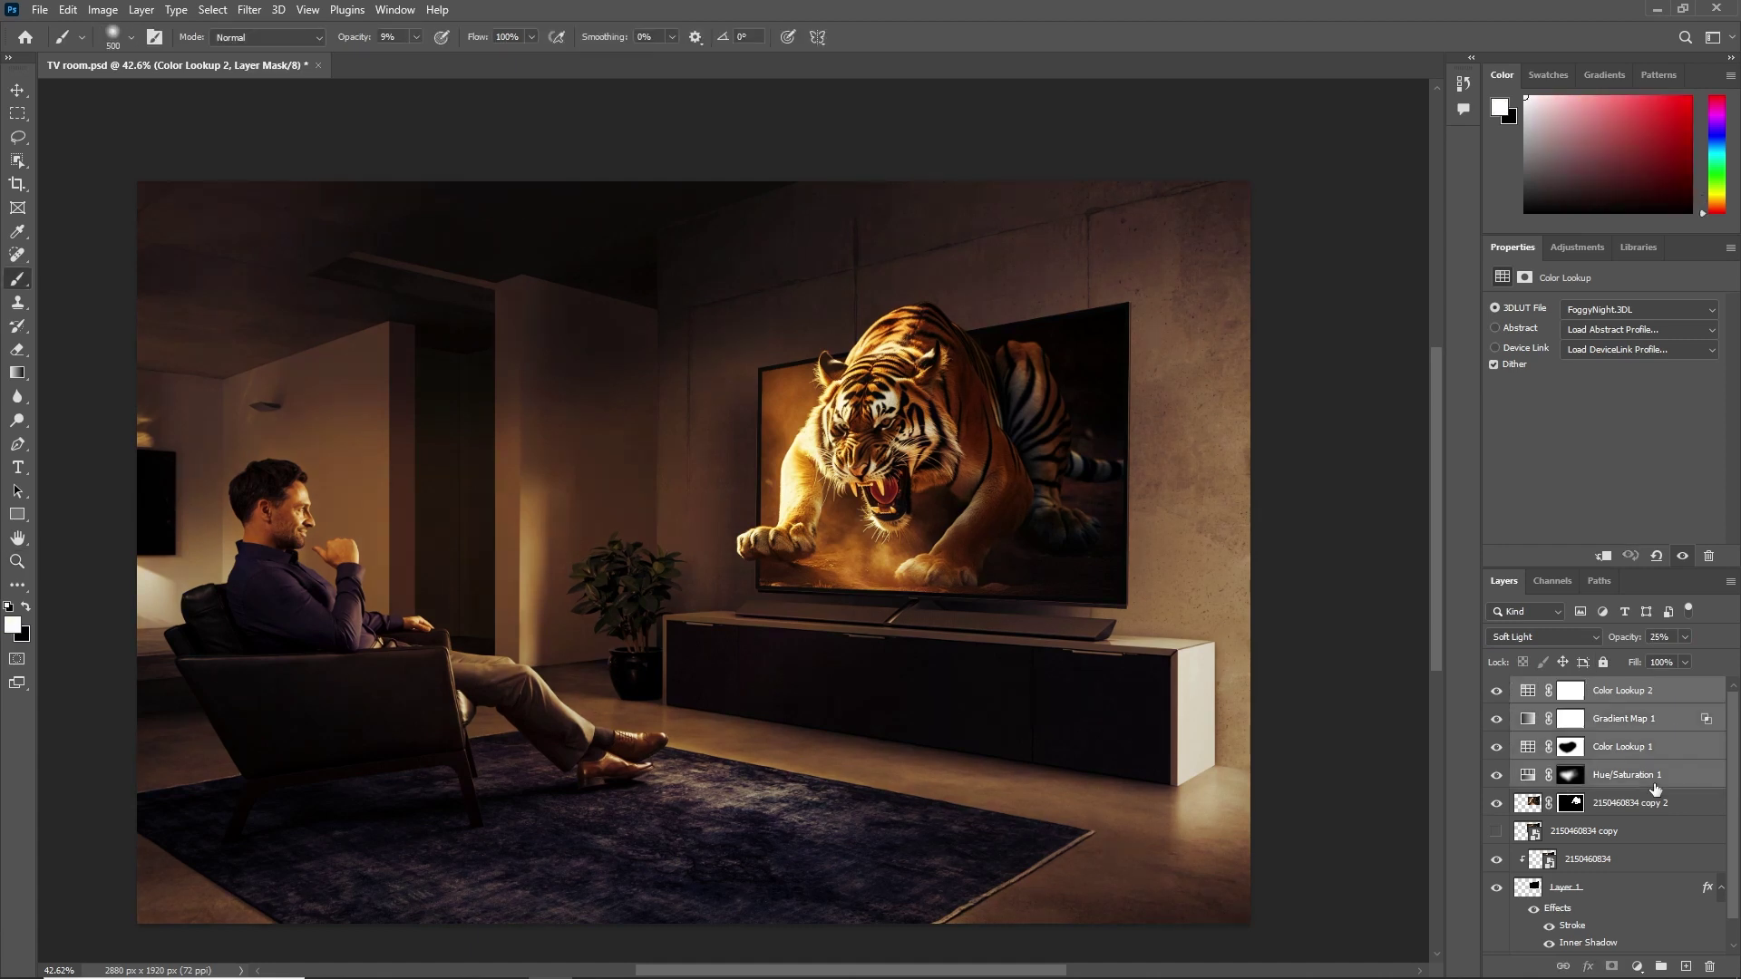
key("ctrl+g")
left_click(1498, 690)
left_click(1498, 690)
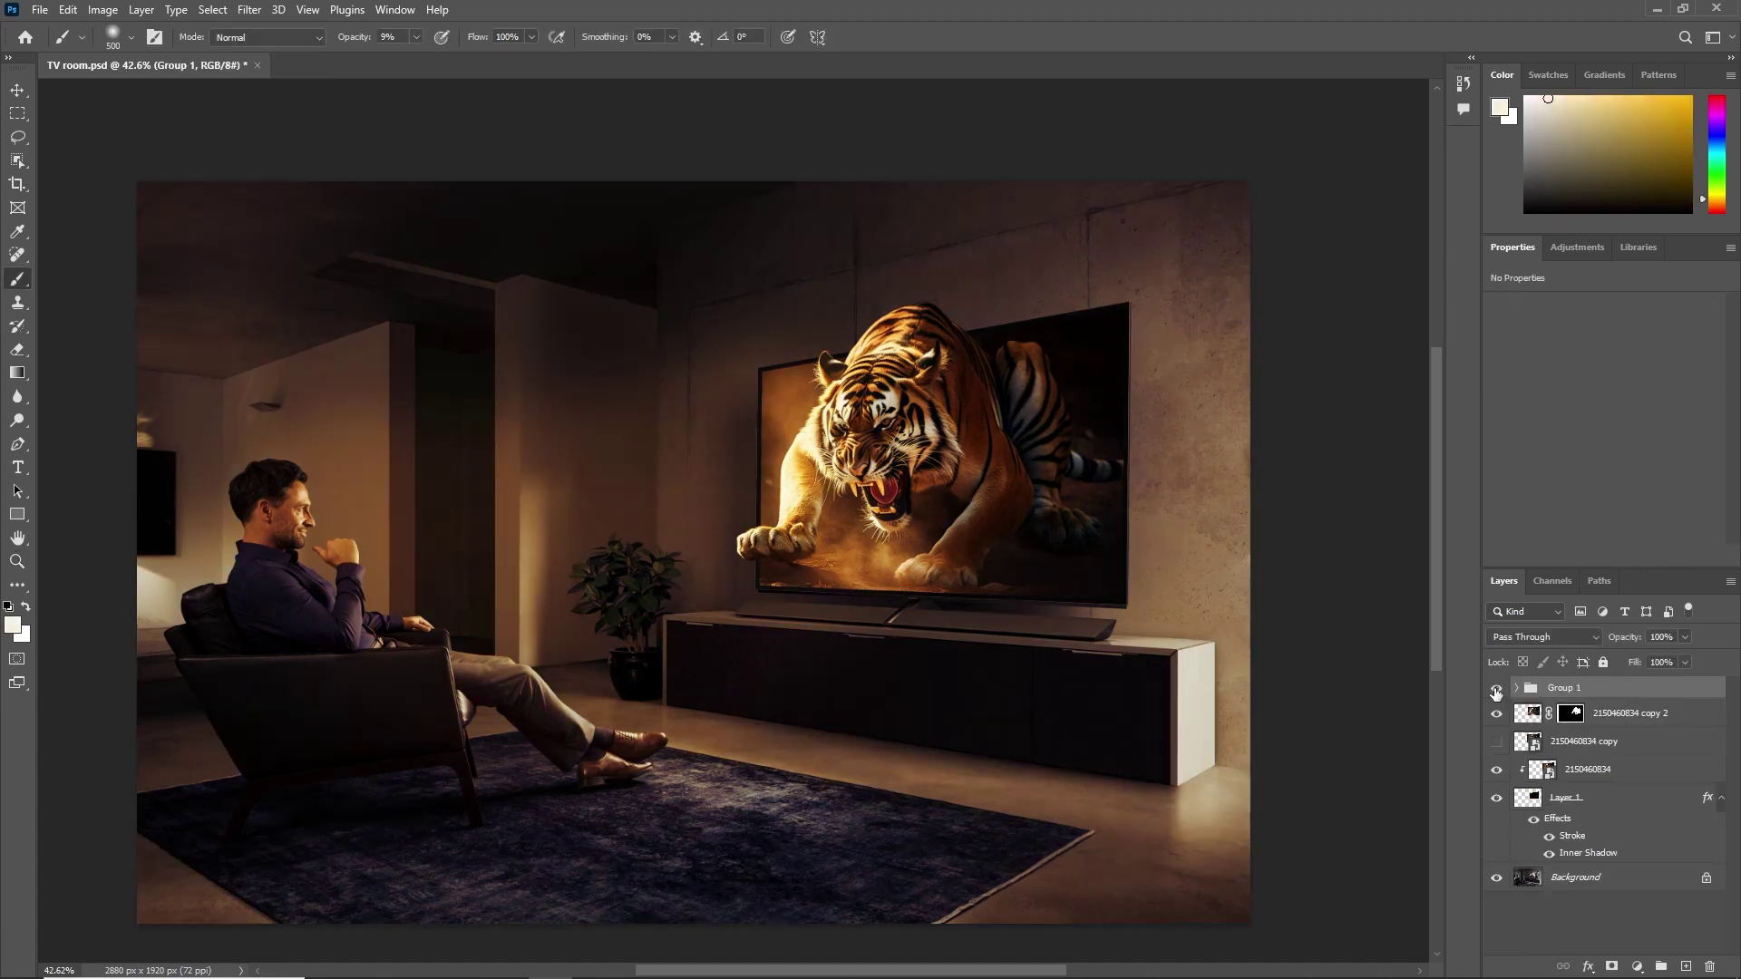
right_click(1600, 689)
left_click(1549, 524)
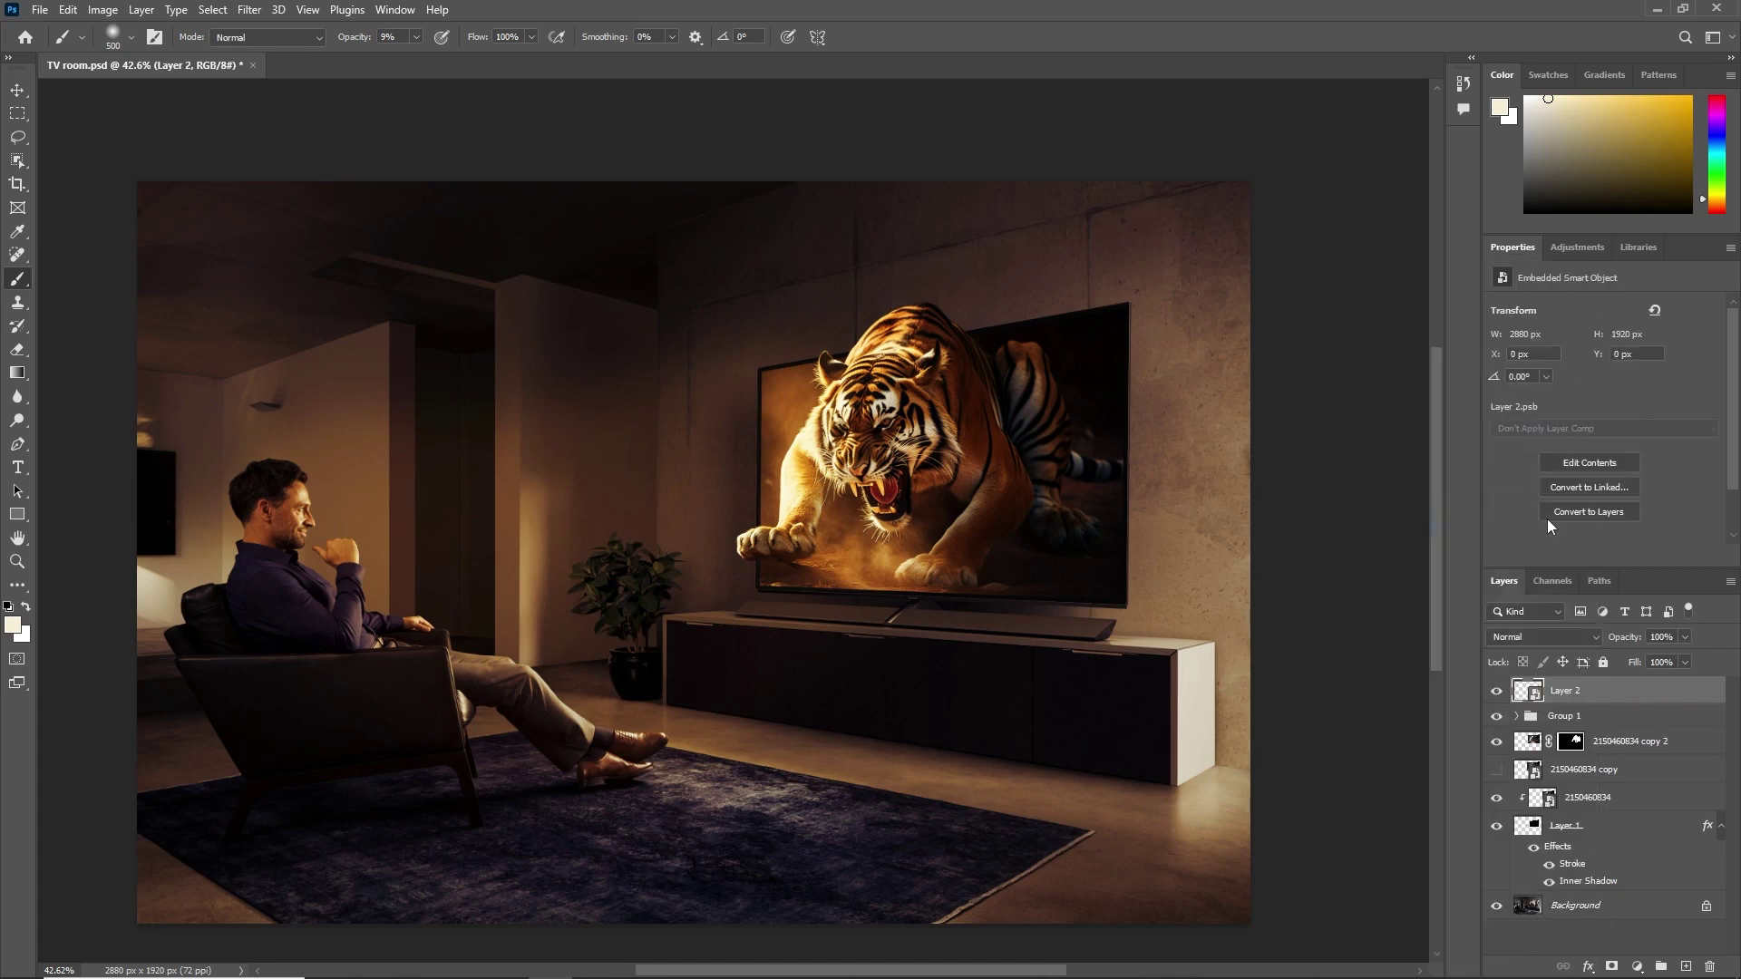
Step: In the Camera Raw Filter, set Temperature -9, Tint +2, Exposure +0.15, Blacks -17, Texture +26 and Clarity +7, and raise the sharpening
left_click(250, 9)
left_click(308, 145)
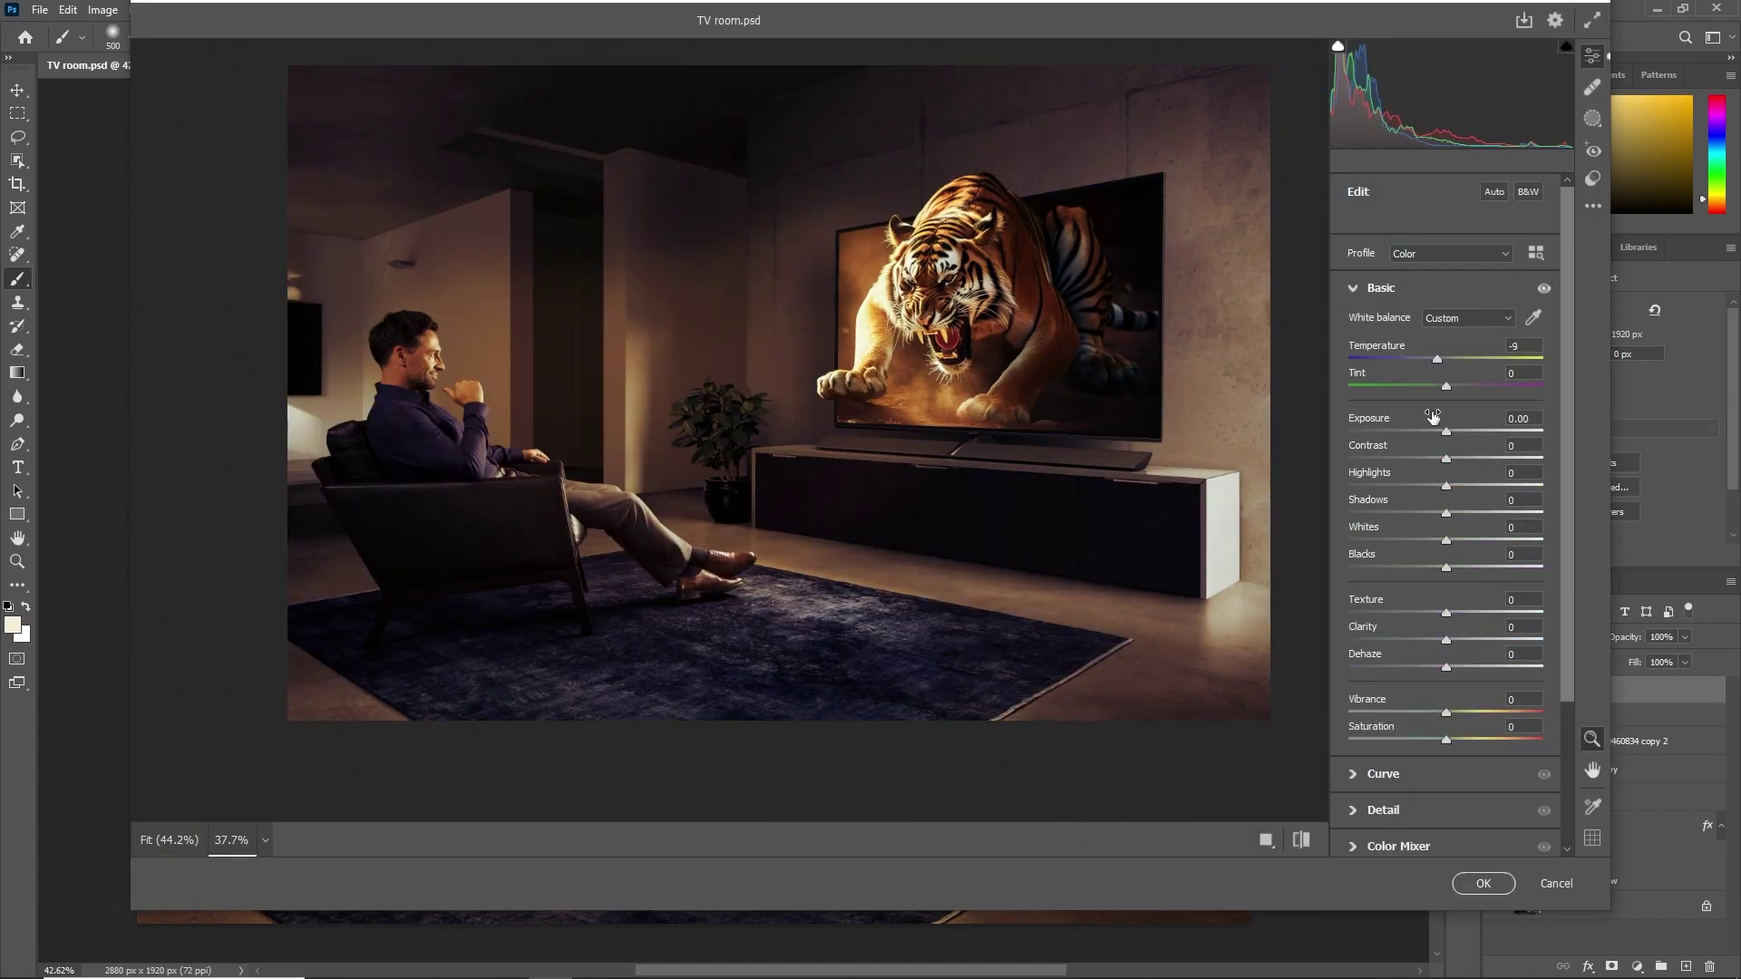
left_click_drag(1446, 387, 1437, 743)
left_click(1468, 640)
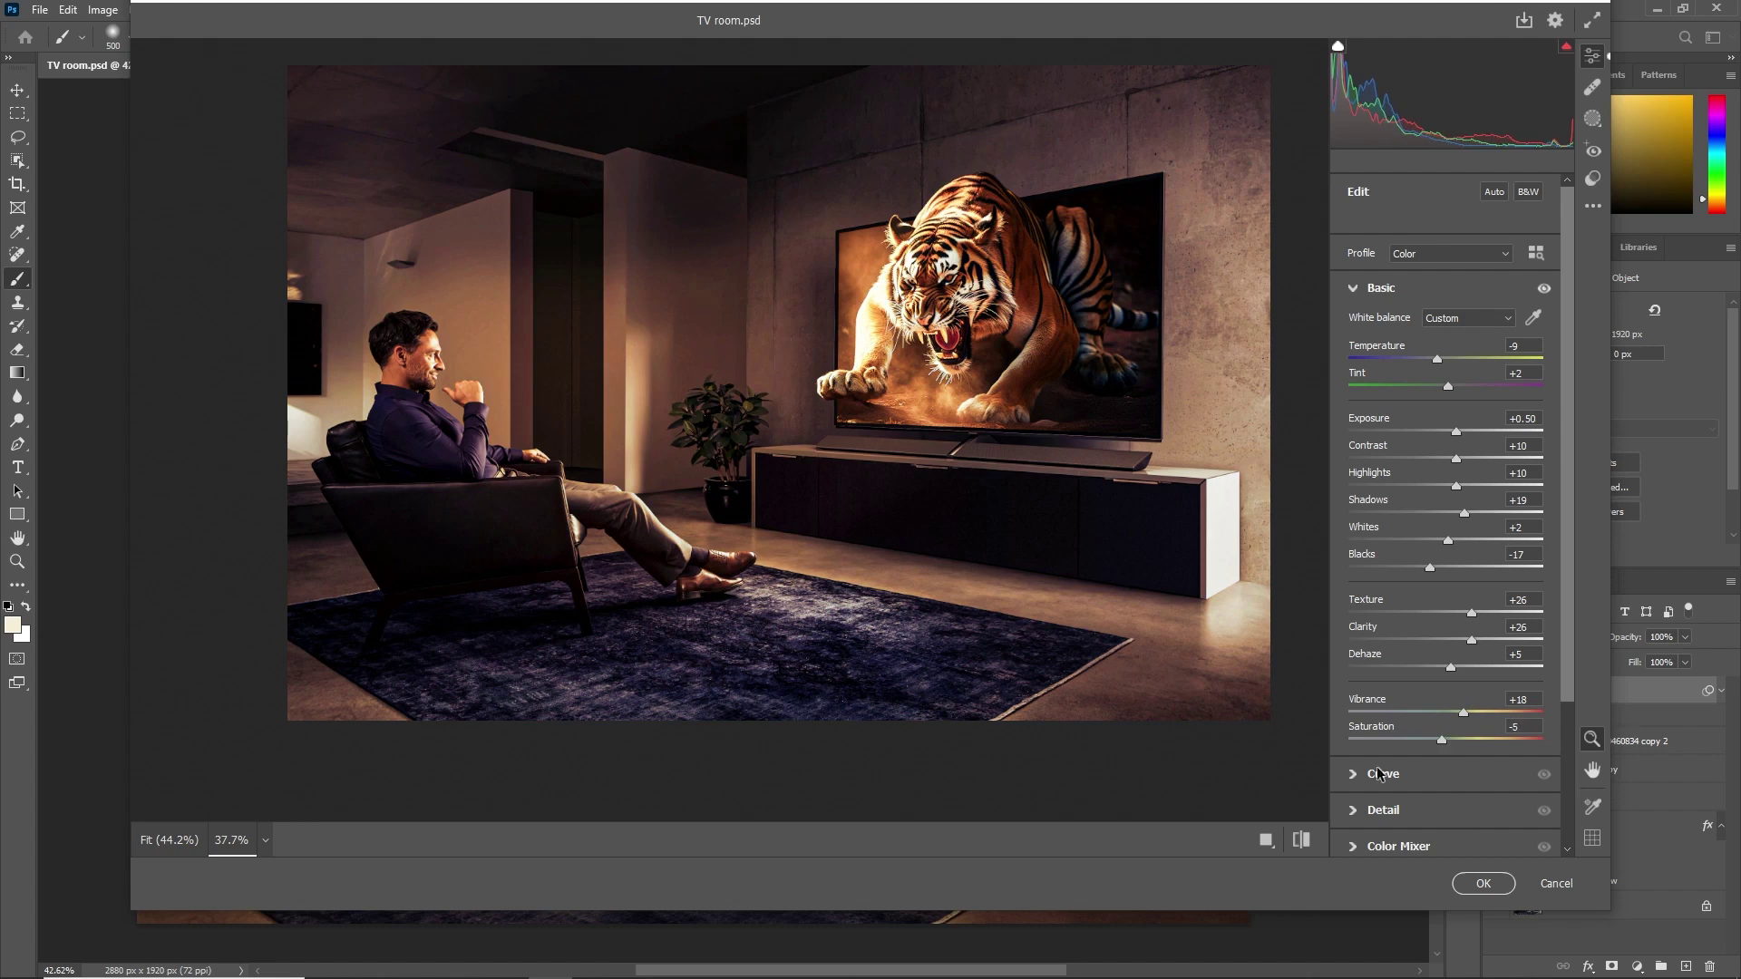
left_click(1351, 811)
left_click_drag(1350, 404, 1397, 410)
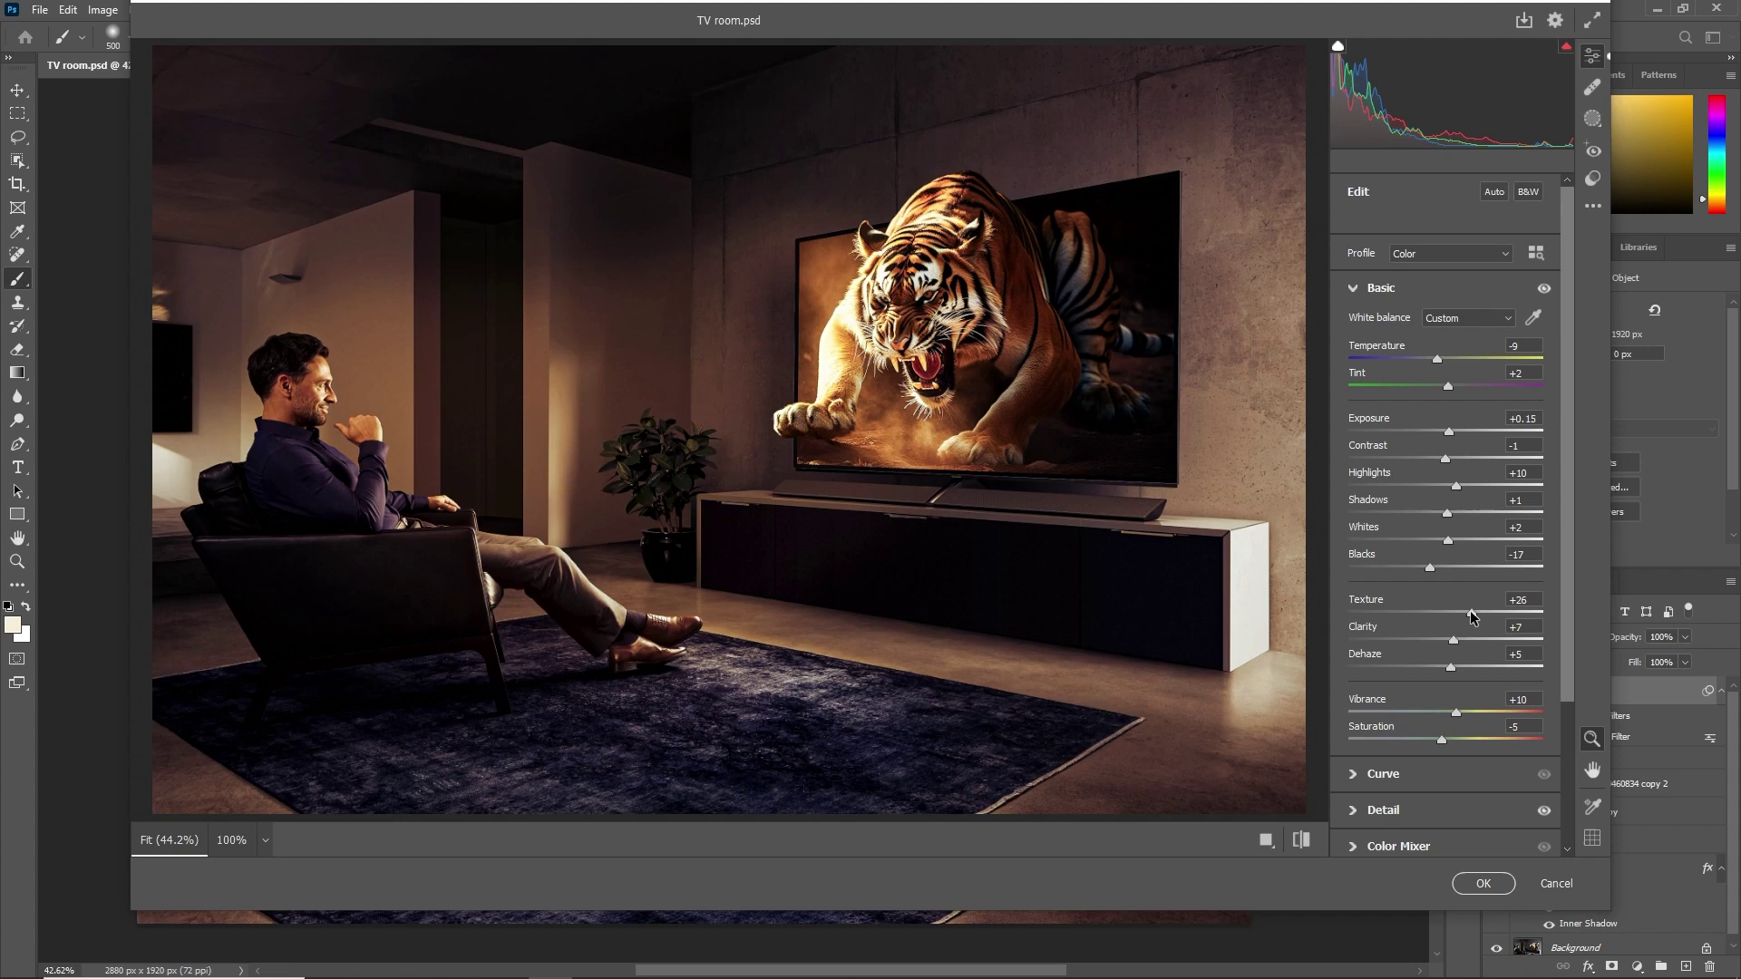
Step: Adjust the main point curve, lower the blue curve's midpoint to input 129, output 124, and apply the Camera Raw Filter
left_click(1383, 773)
left_click(1398, 527)
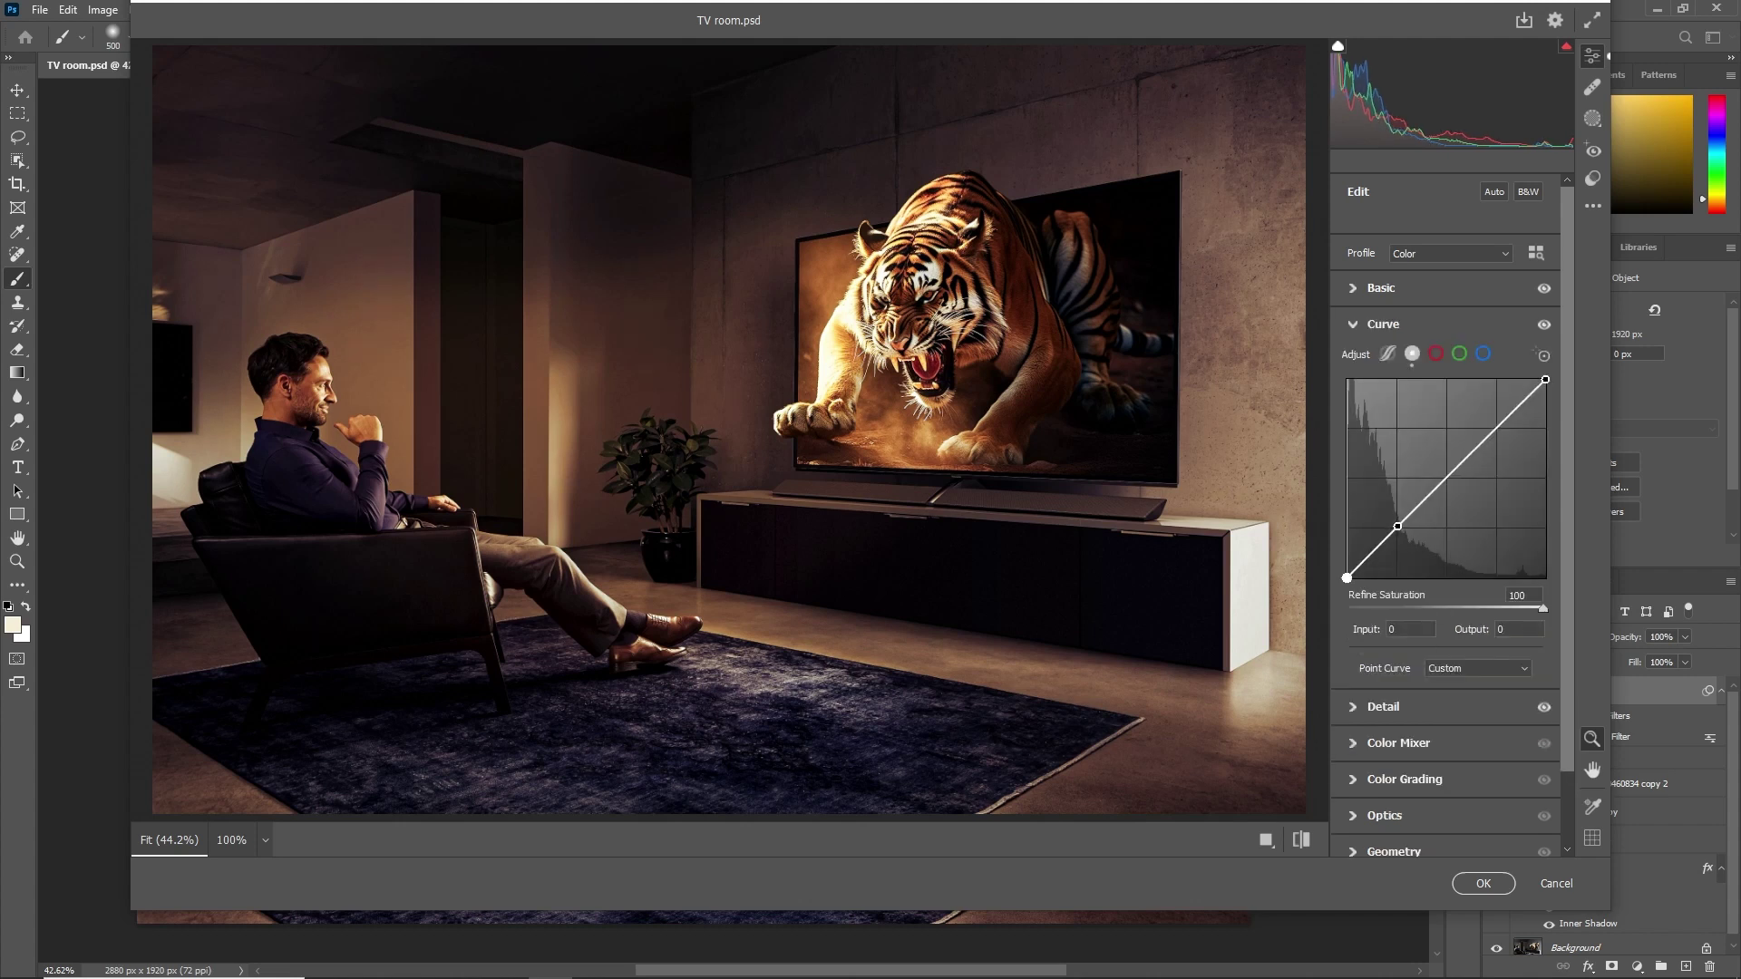
left_click_drag(1447, 478, 1451, 486)
left_click(1483, 353)
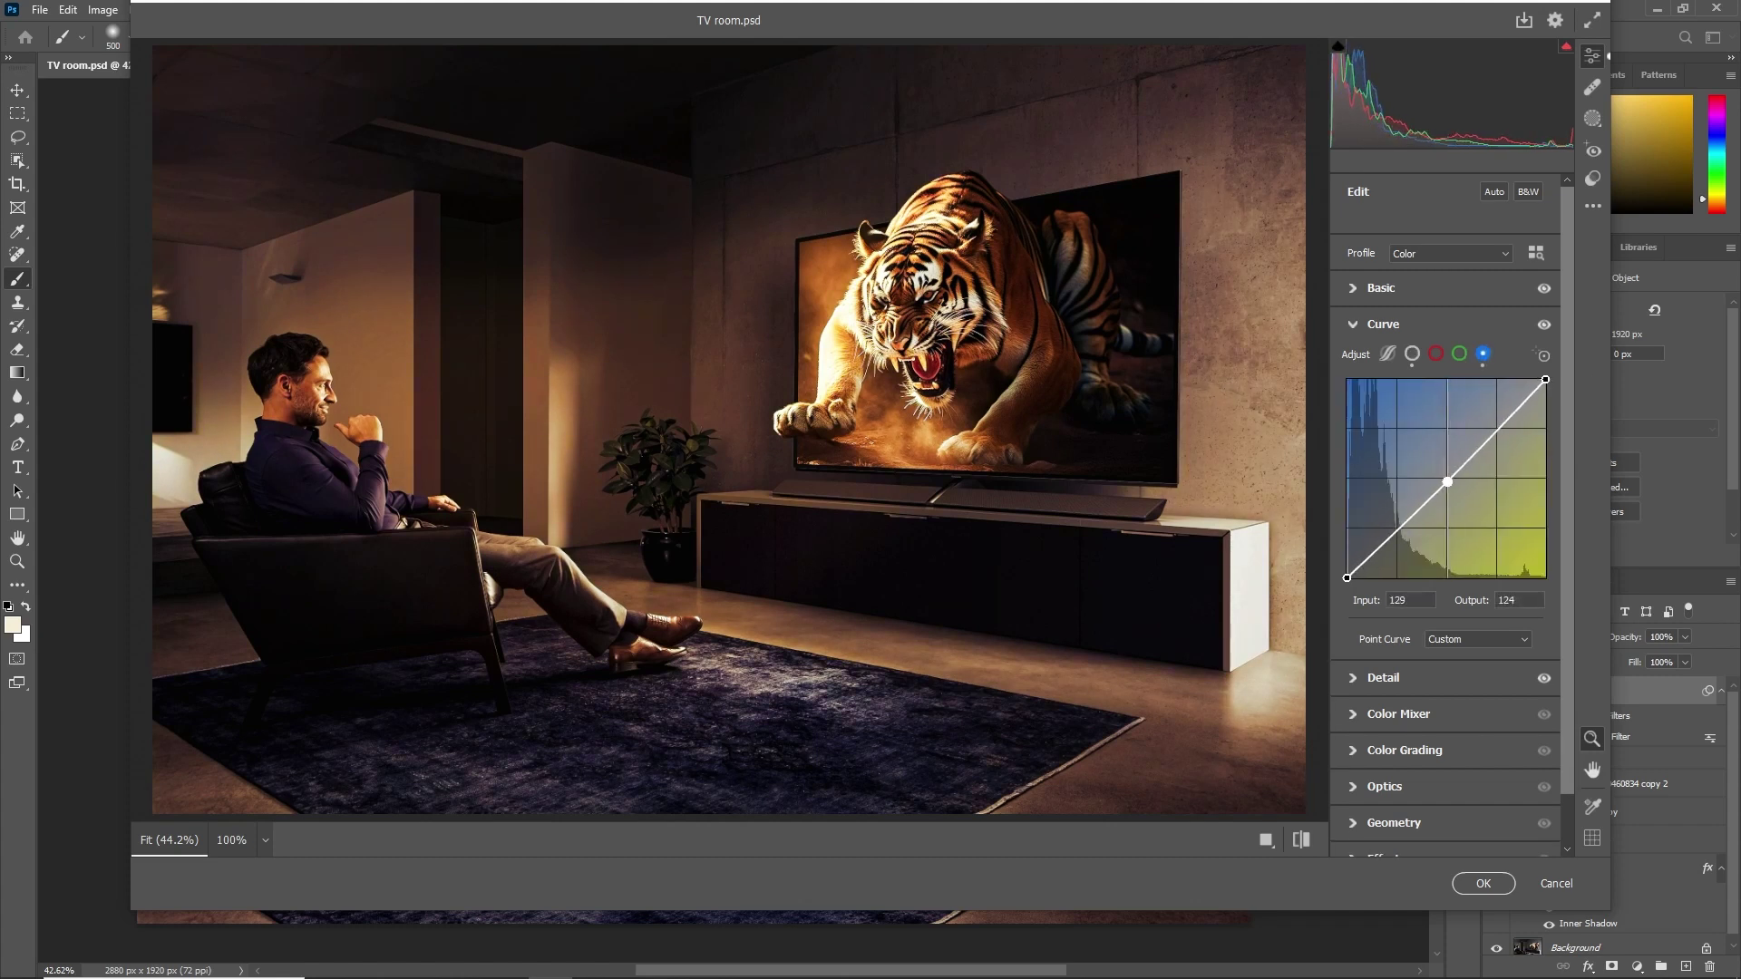
left_click(1483, 884)
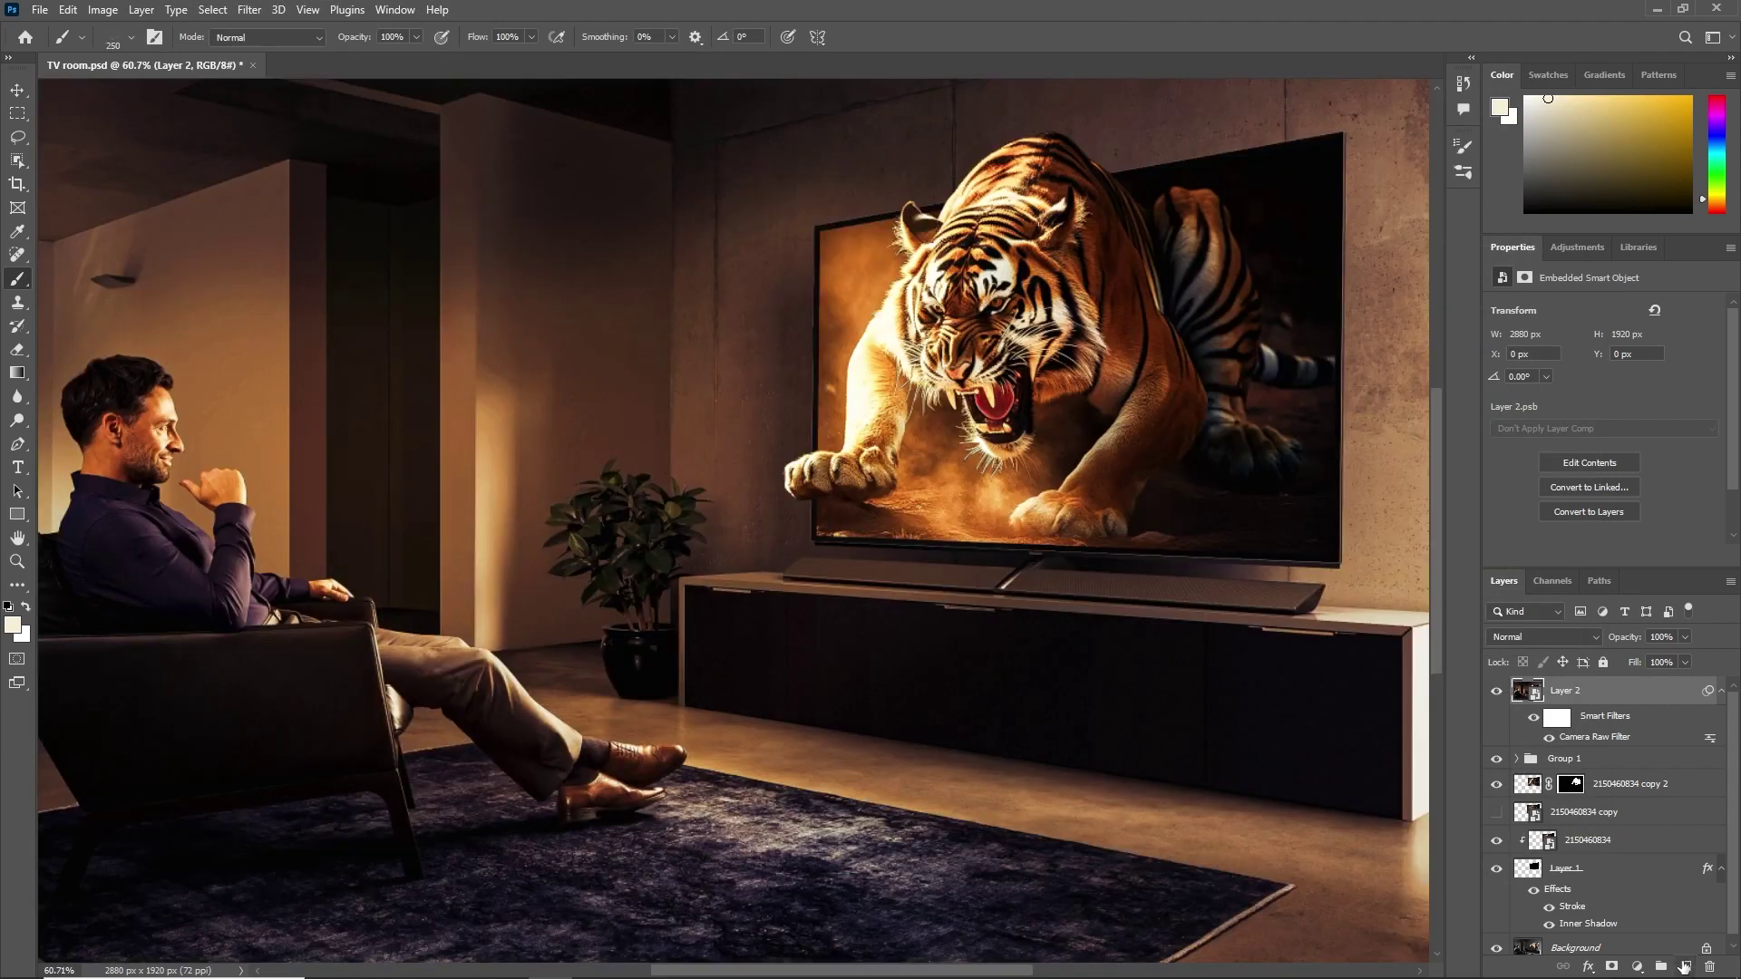
Step: Stamp dust particles beside the tiger's outstretched paw on two new layers, using a particle brush angled -50° at sizes 200 and 400
left_click(1683, 967)
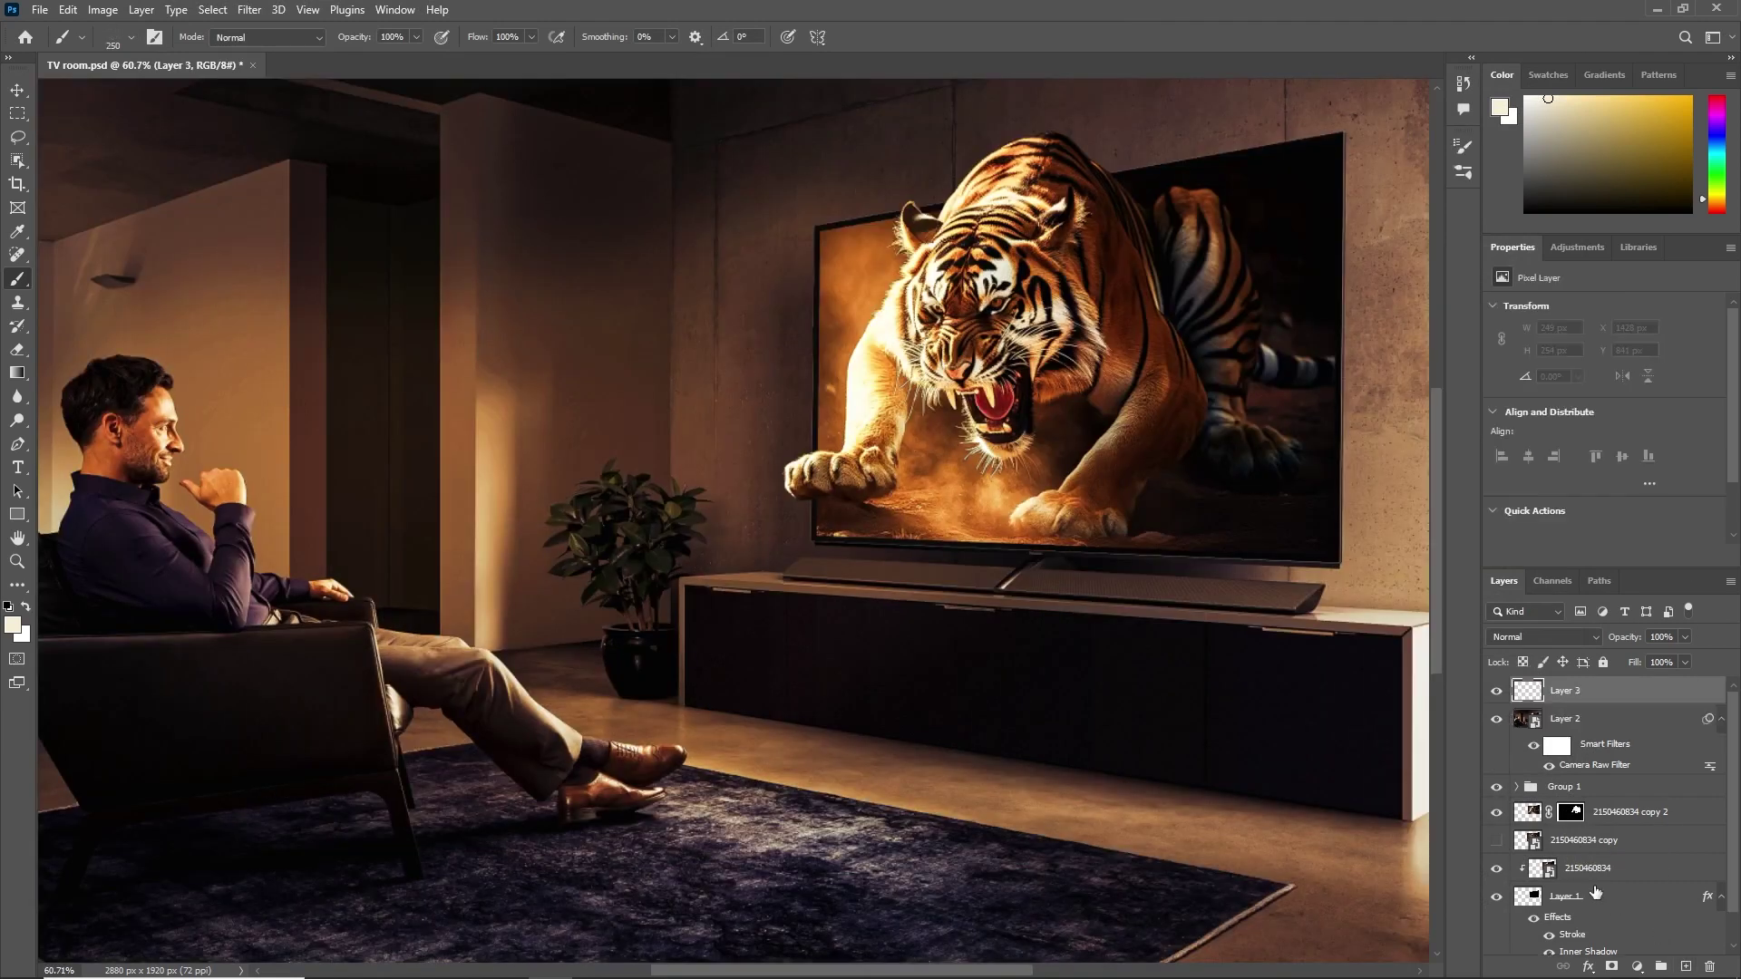
left_click(132, 40)
double_click(188, 578)
left_click(798, 494)
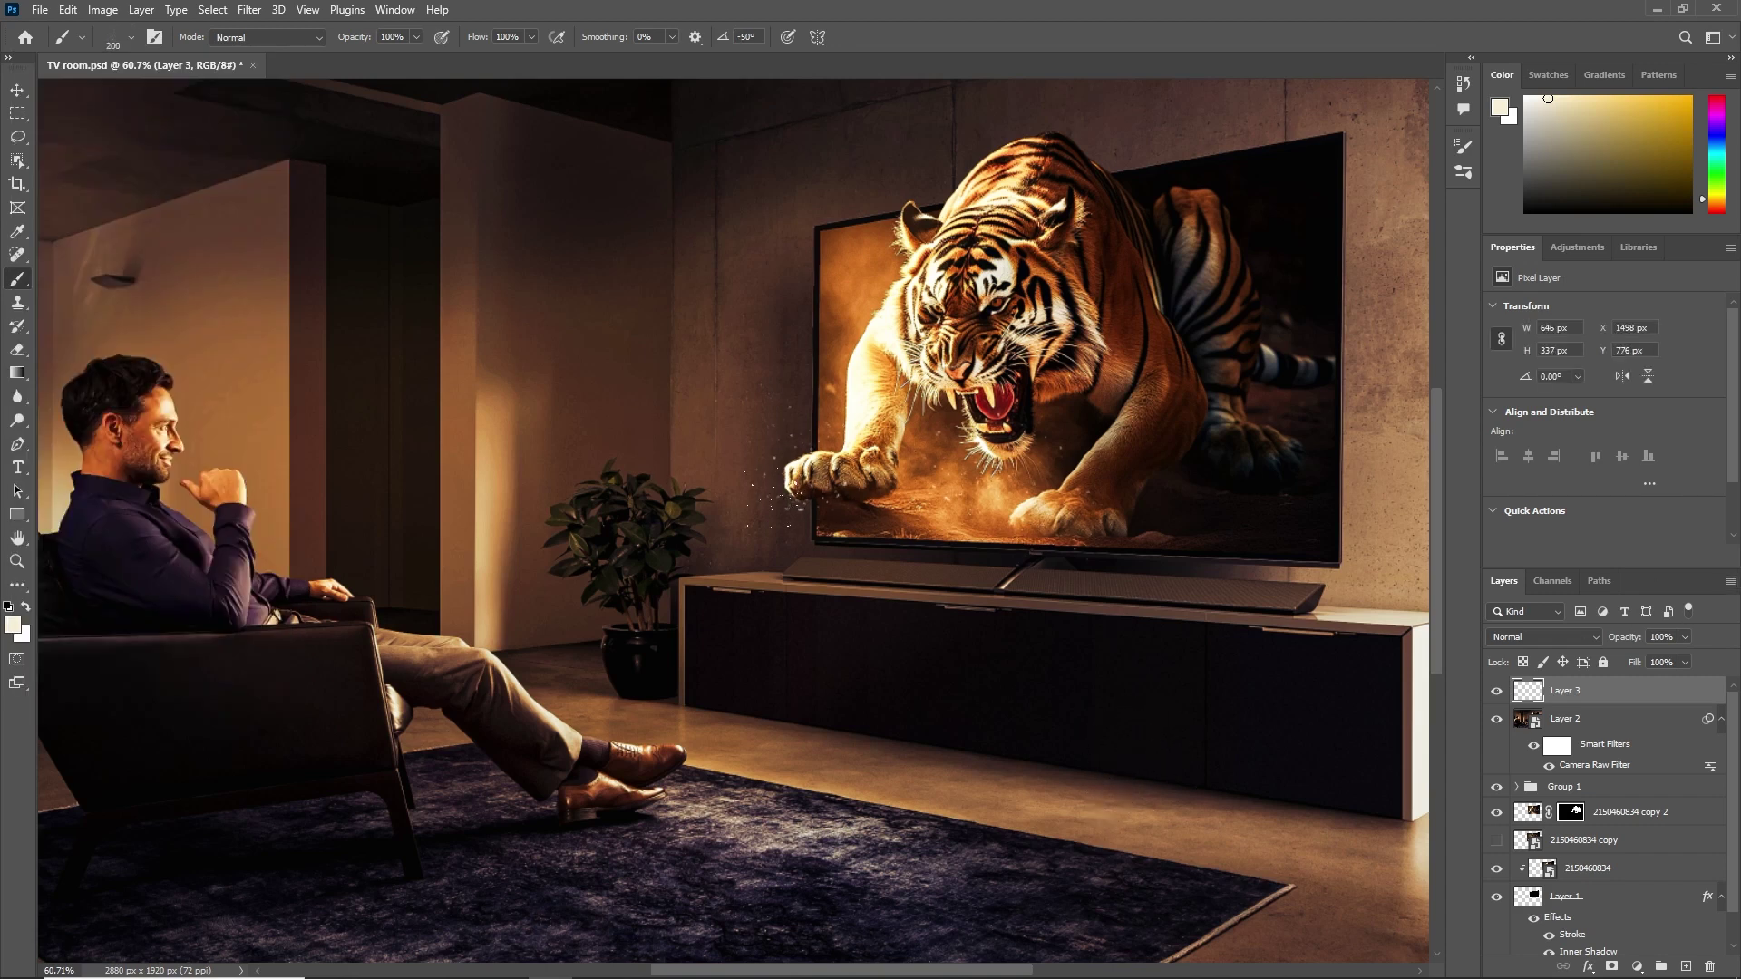
left_click(1686, 966)
left_click(736, 508)
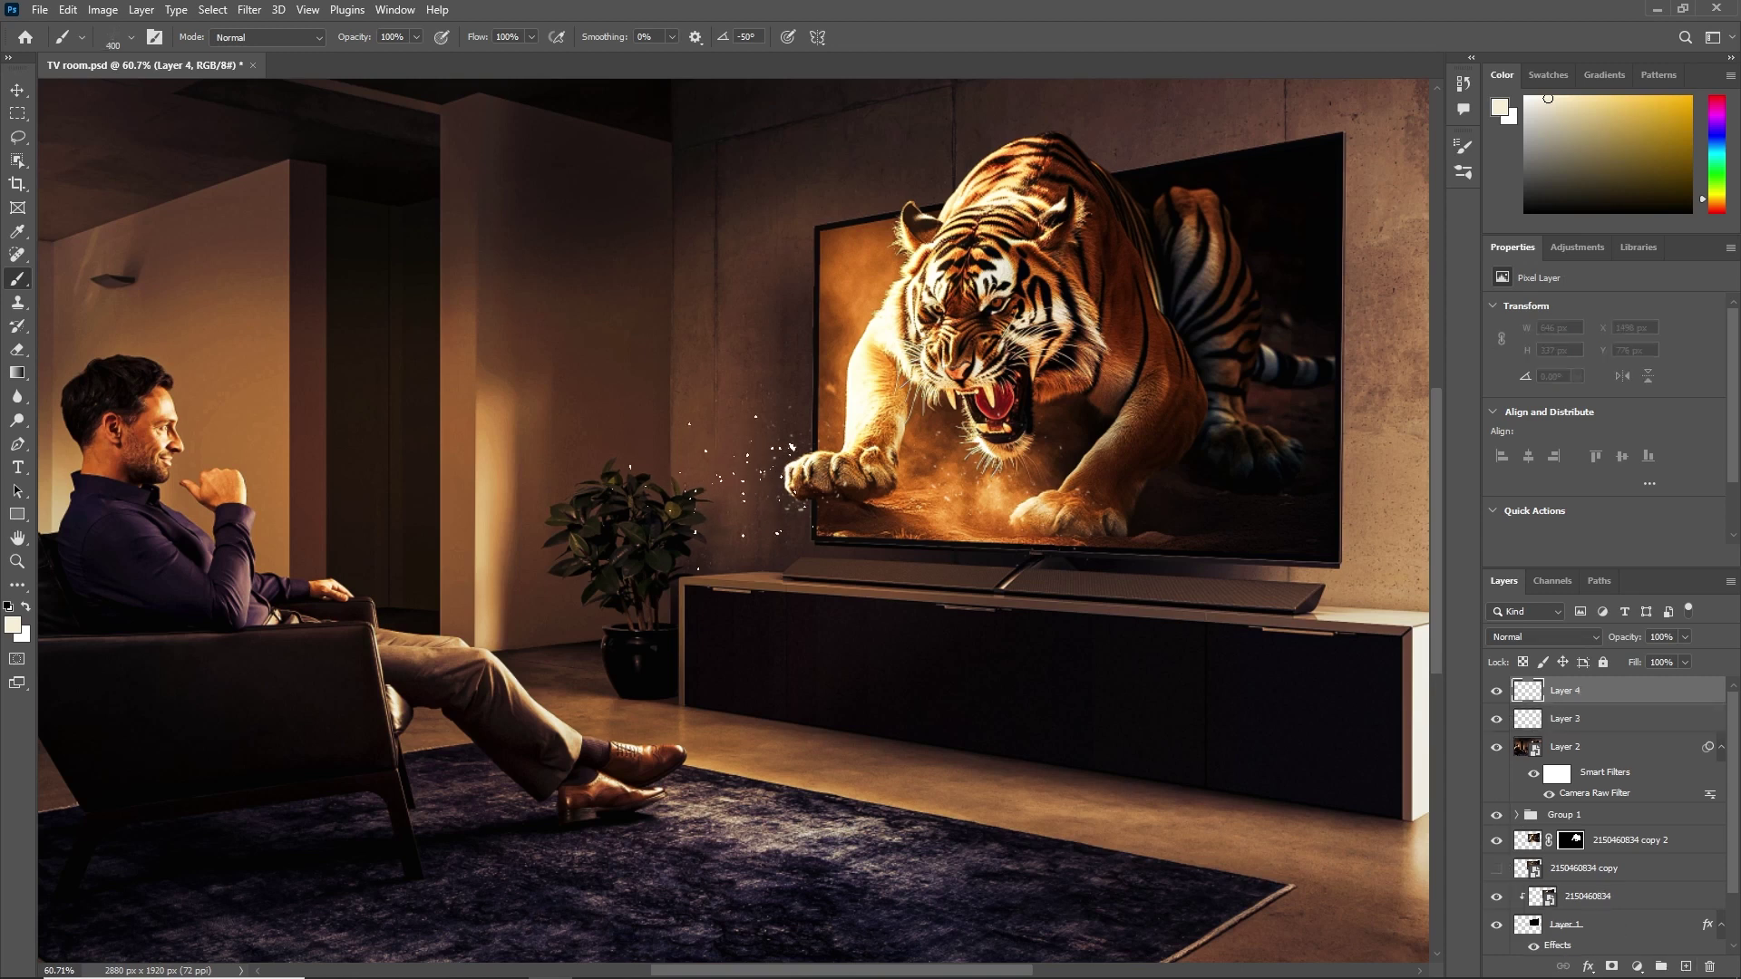
left_click(994, 699)
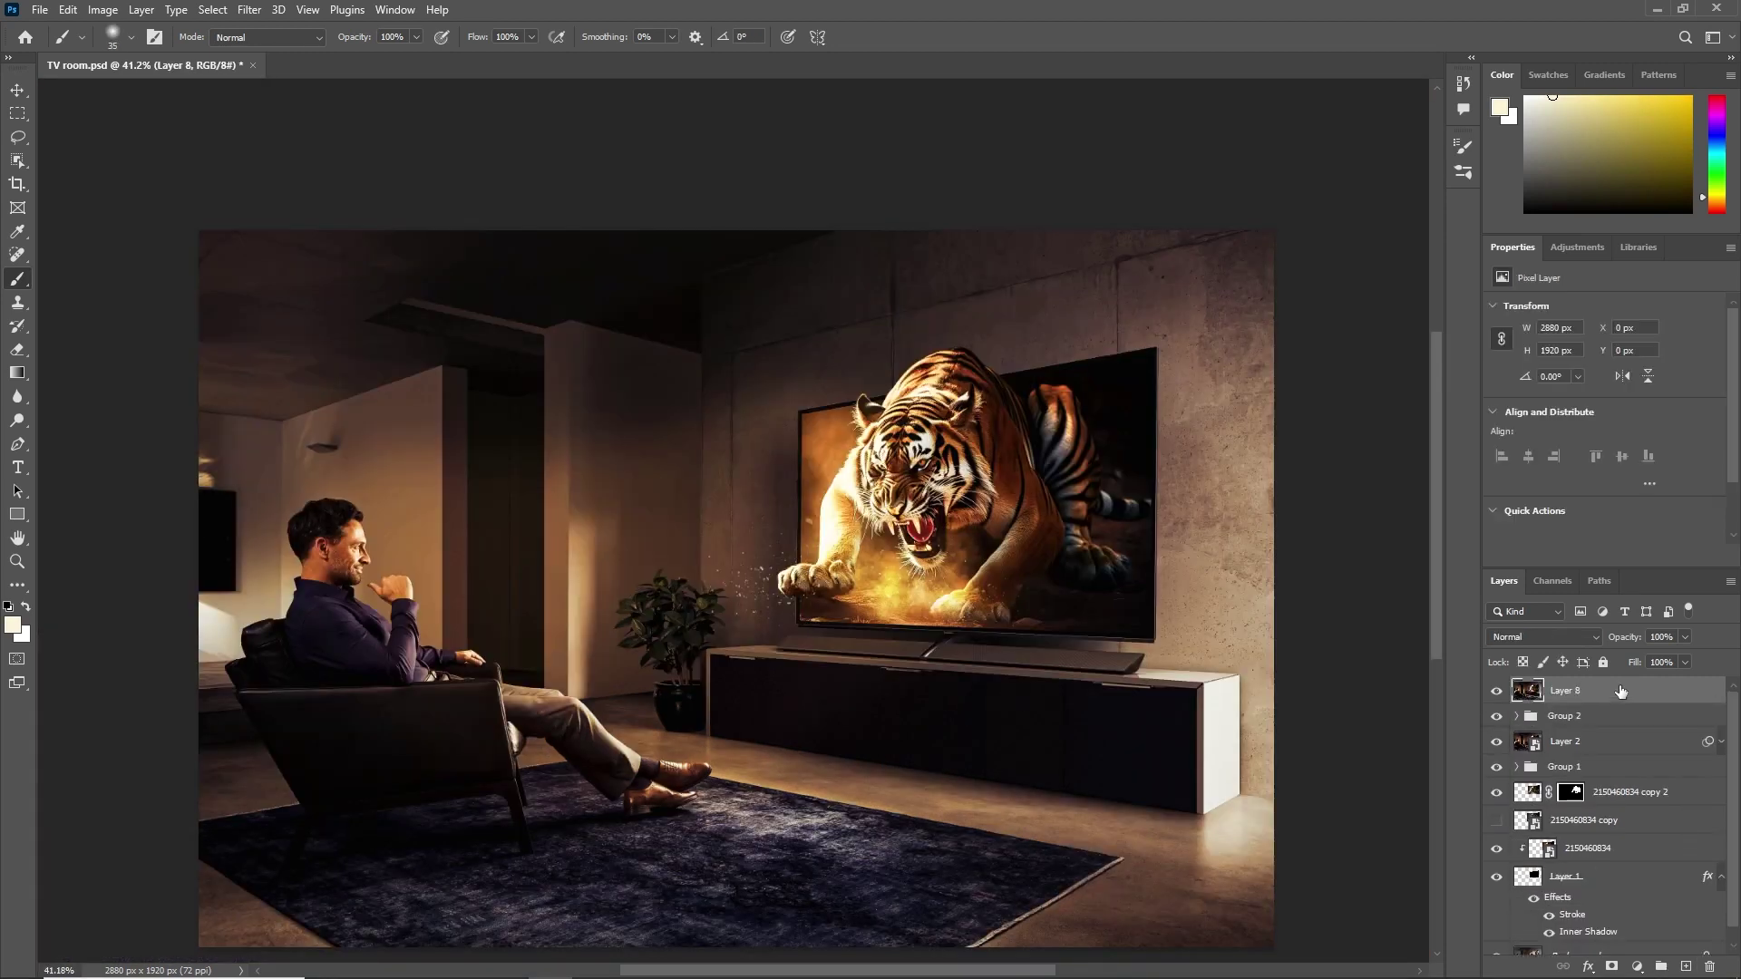
Step: Convert the merged top layer, Layer 8, to a smart object and start an Iris Blur on it
right_click(1620, 686)
left_click(1576, 520)
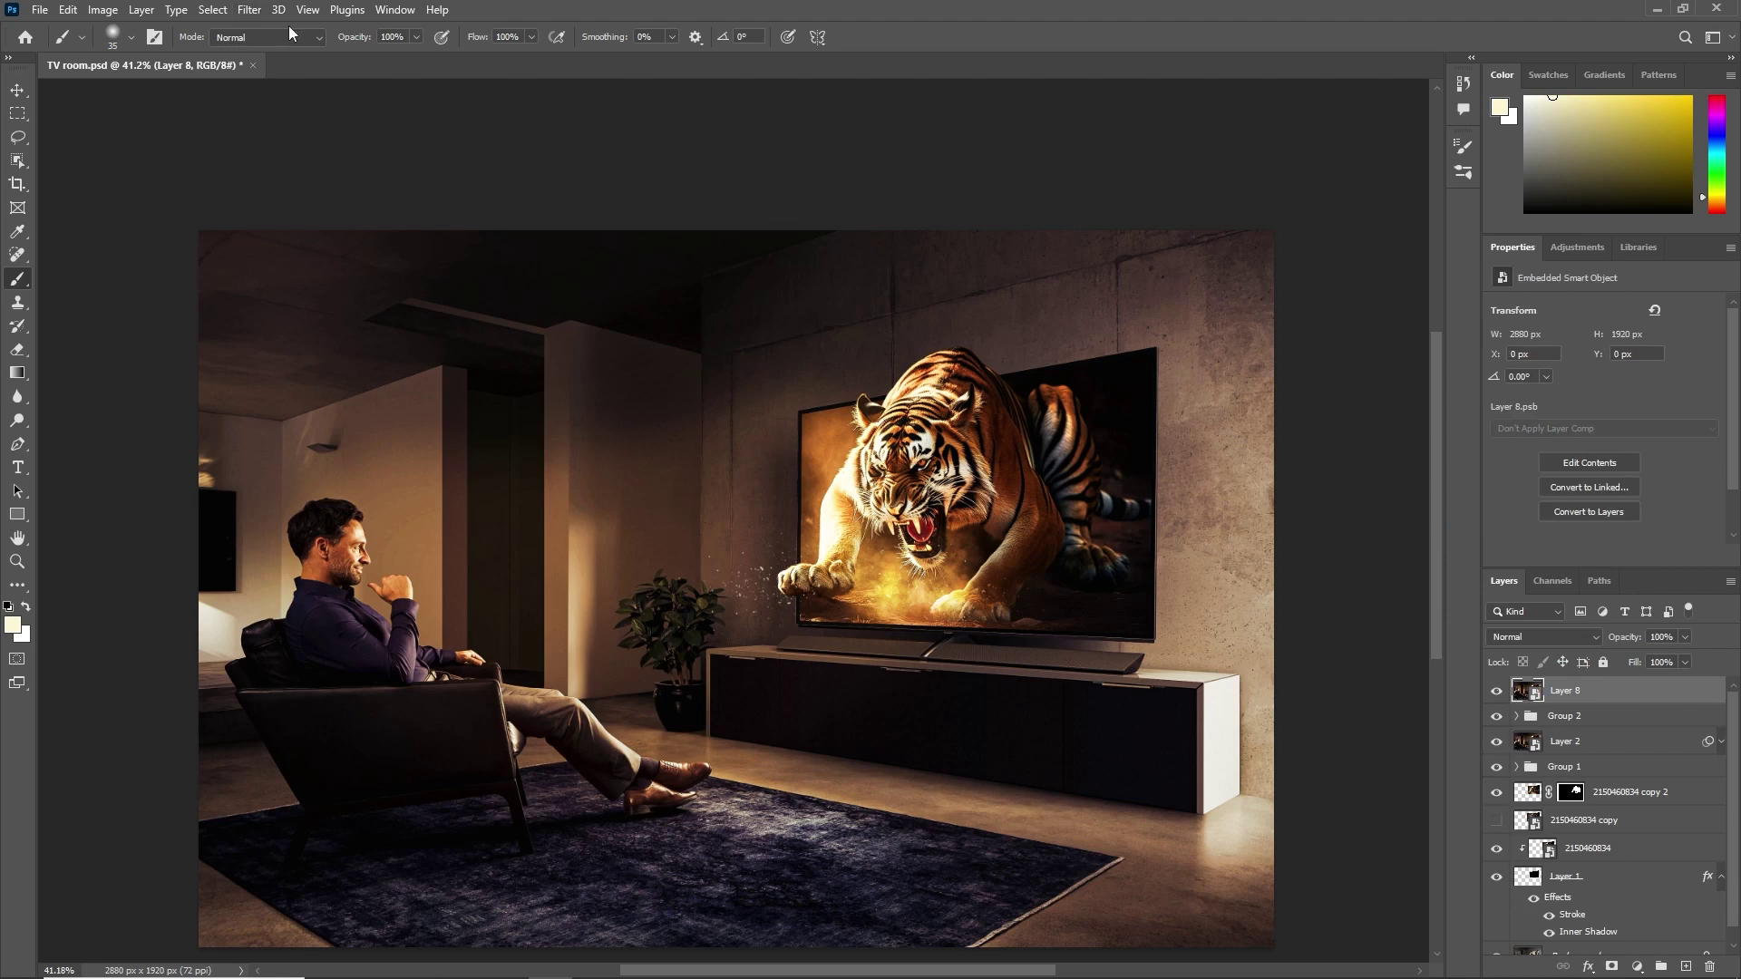
left_click(249, 10)
mouse_move(306, 263)
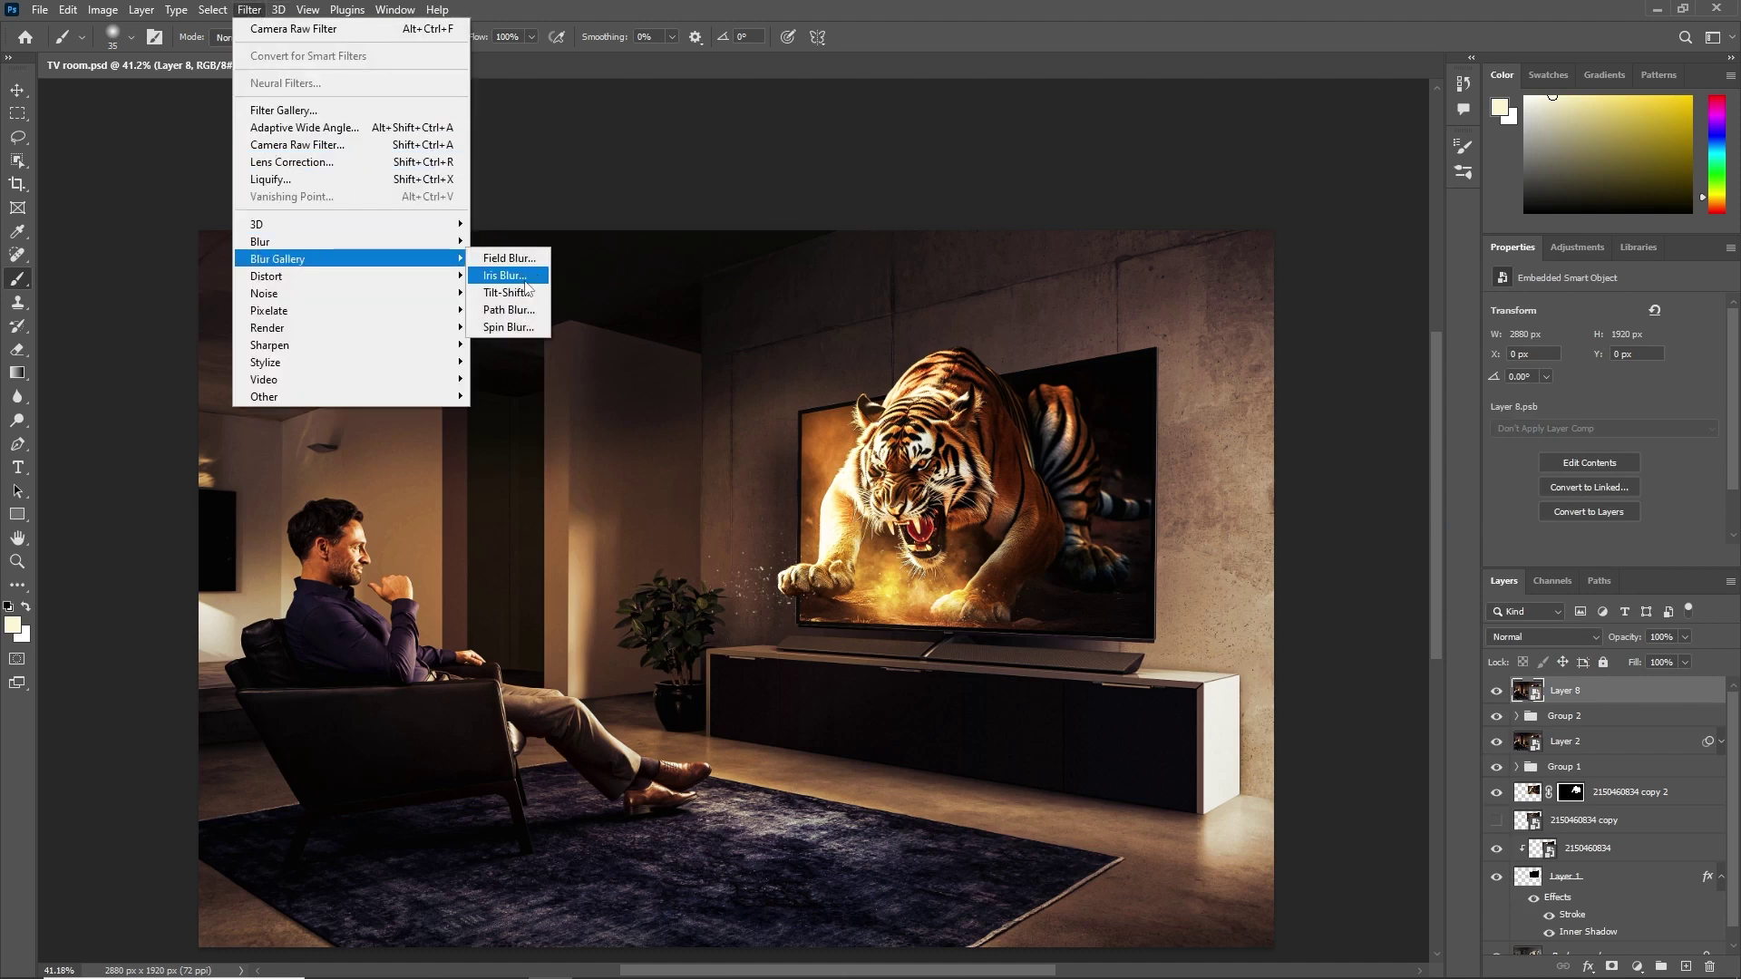
left_click(524, 285)
Step: Enlarge and tilt the blur ellipse around the man and TV, centre it between them, adjust its focus points, and apply a 5 px blur
left_click_drag(1022, 517, 1439, 410)
left_click_drag(689, 106, 715, 224)
left_click_drag(795, 713, 788, 674)
left_click_drag(763, 521, 673, 436)
left_click_drag(325, 499, 340, 501)
left_click_drag(673, 436, 674, 480)
left_click_drag(731, 776, 751, 886)
left_click_drag(642, 279, 646, 304)
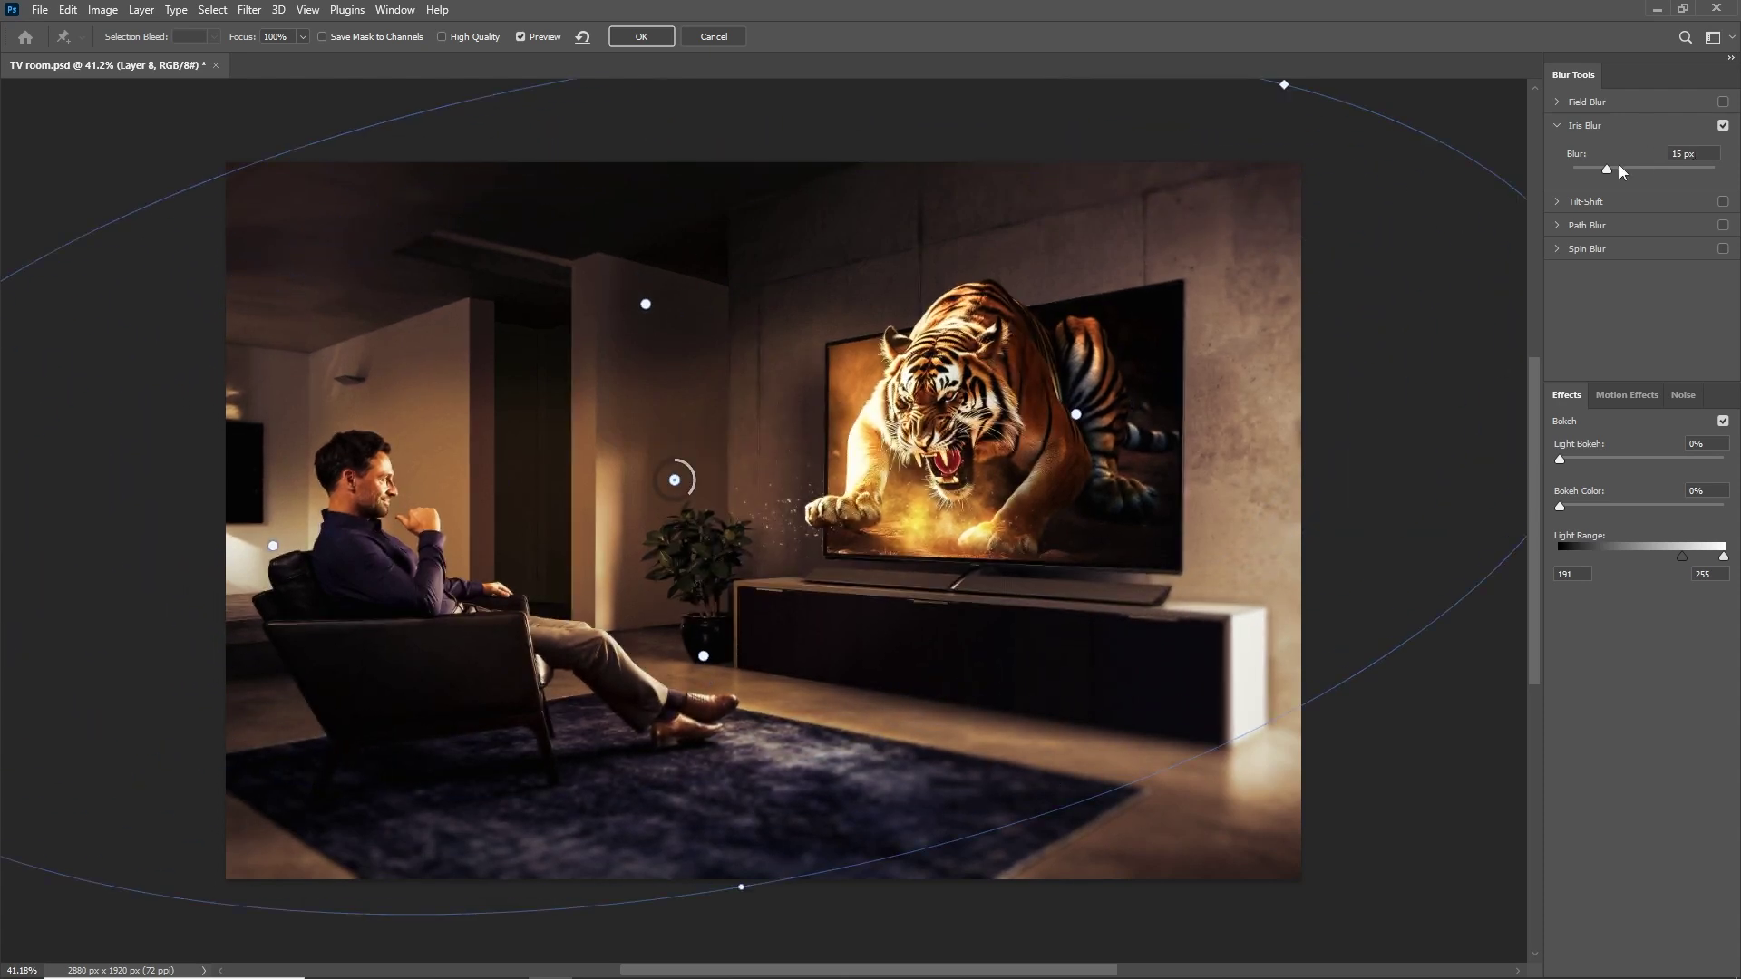
left_click(1582, 173)
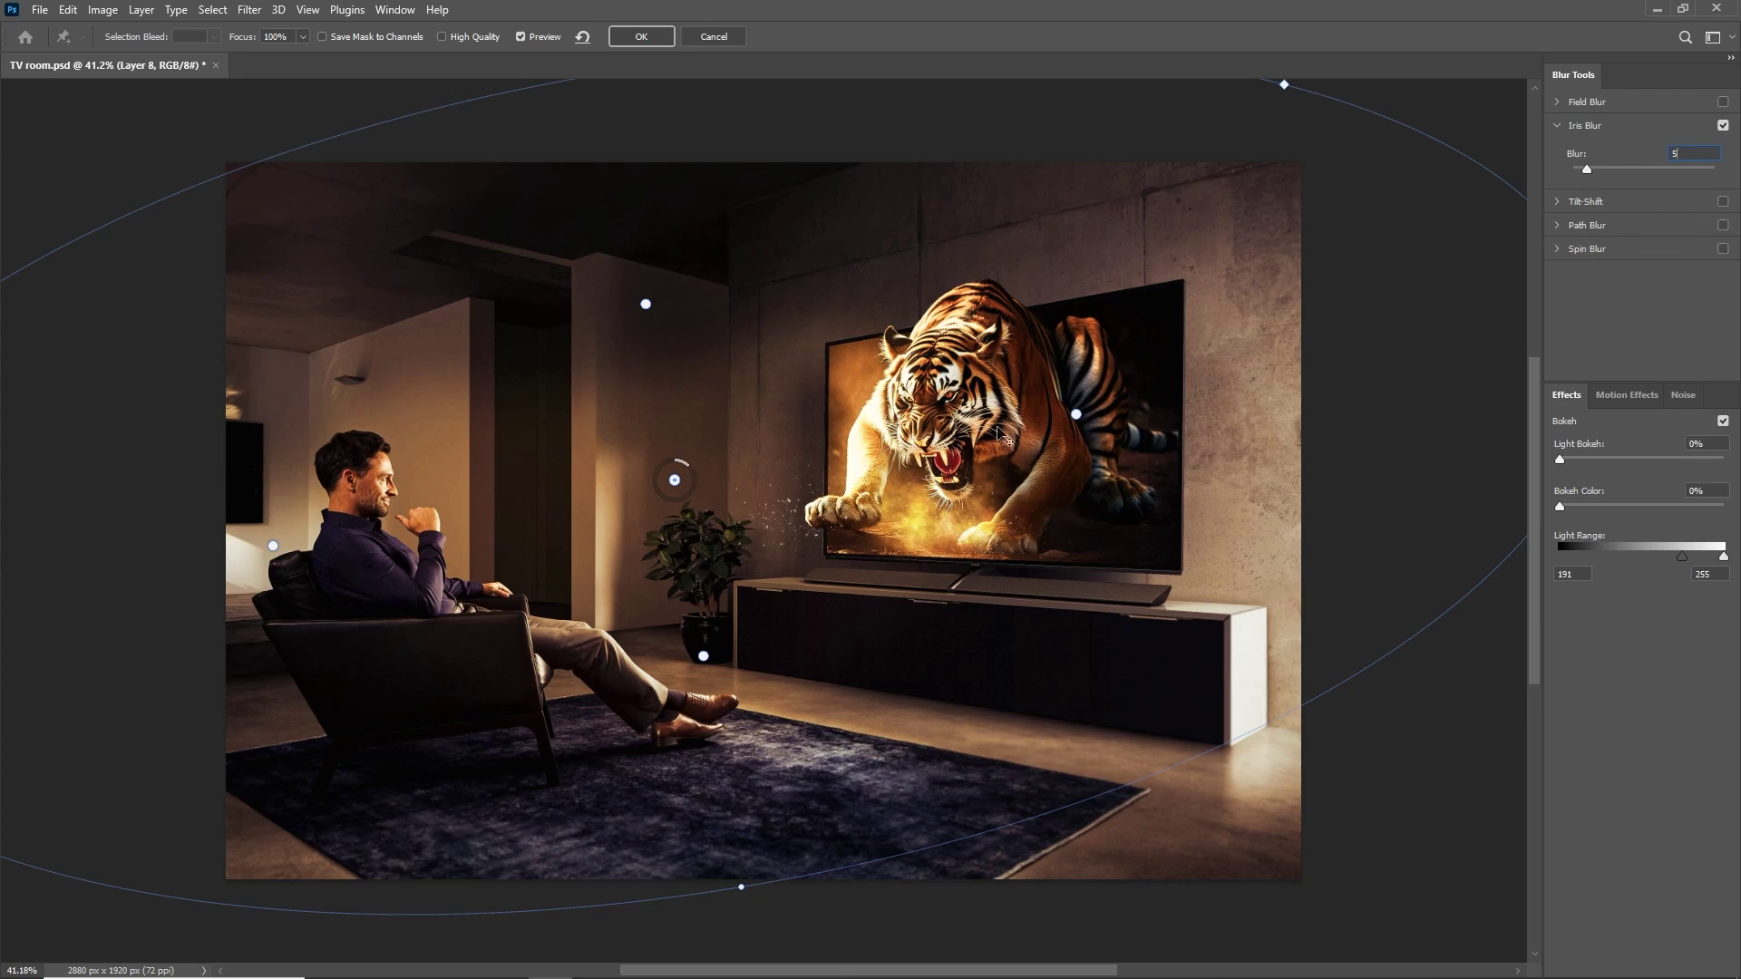
key("Return")
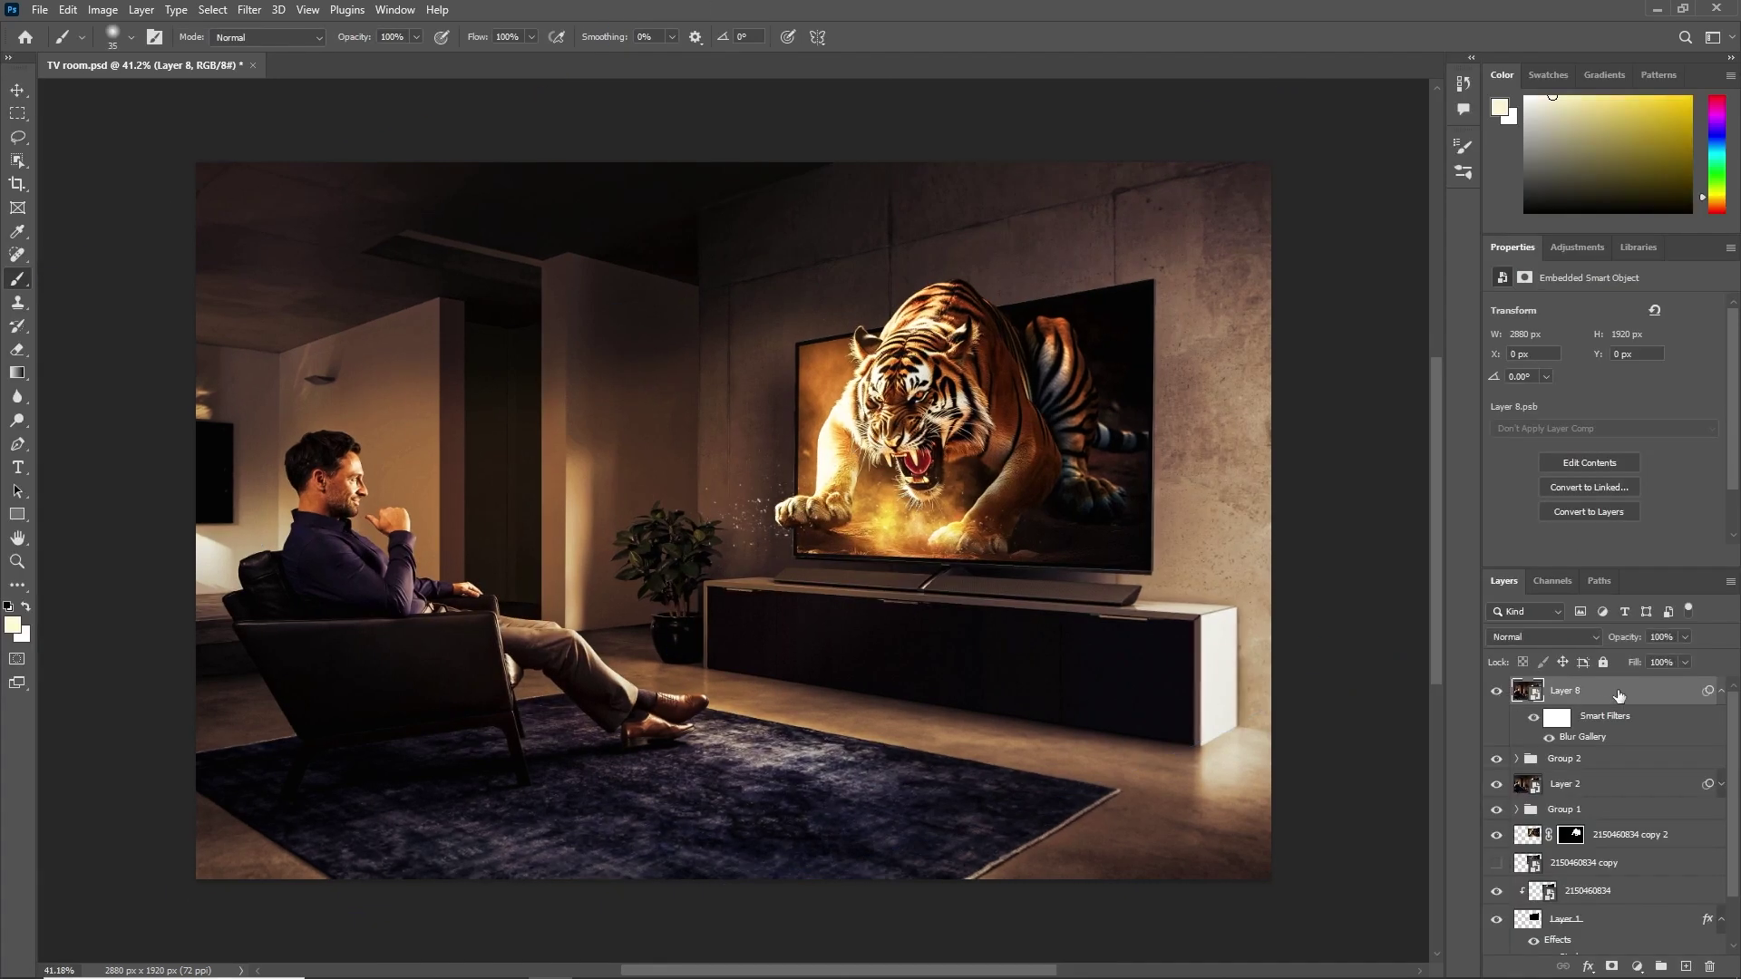